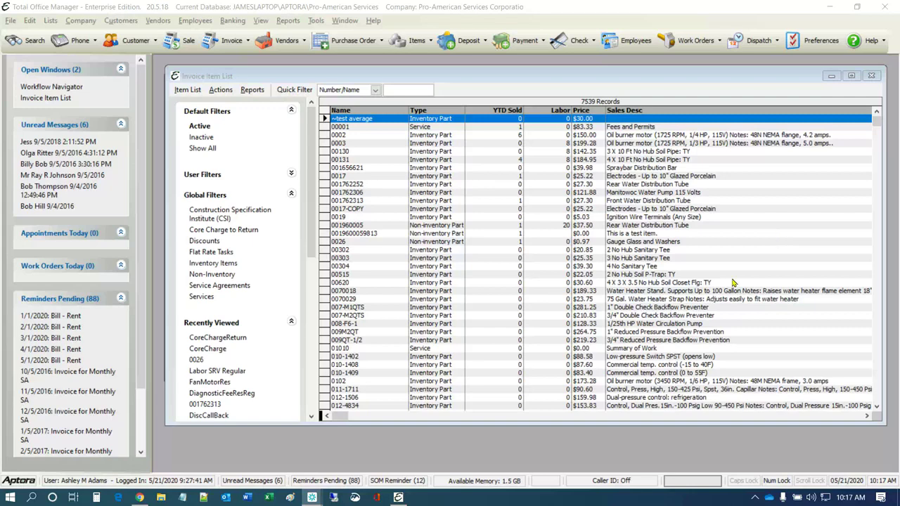
Close the Invoice Item List window
click(872, 76)
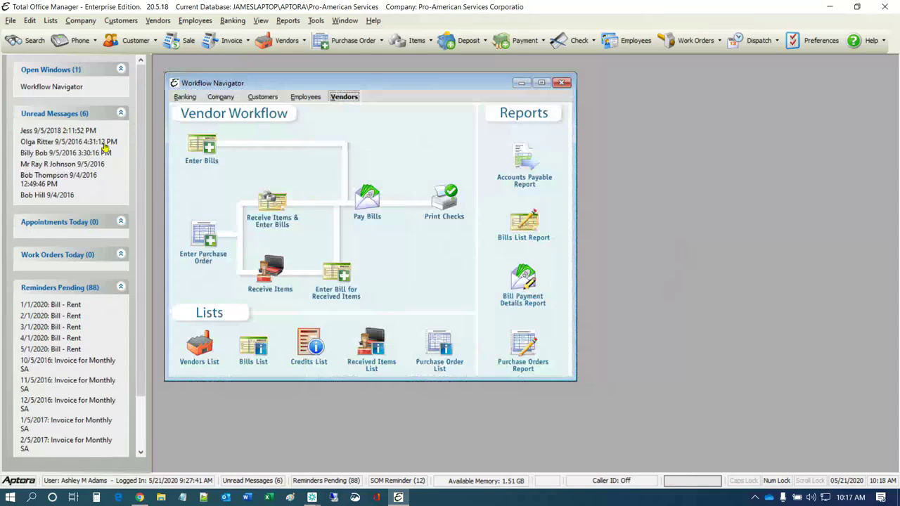
Show the Vendors menu commands over the Workflow Navigator
click(156, 22)
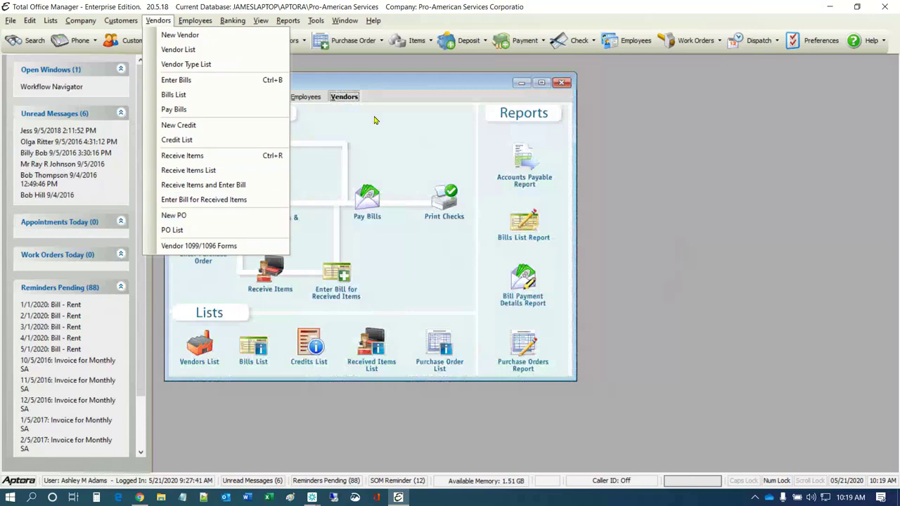
Dismiss the Vendors menu and nudge the Workflow Navigator slightly down and right
click(411, 116)
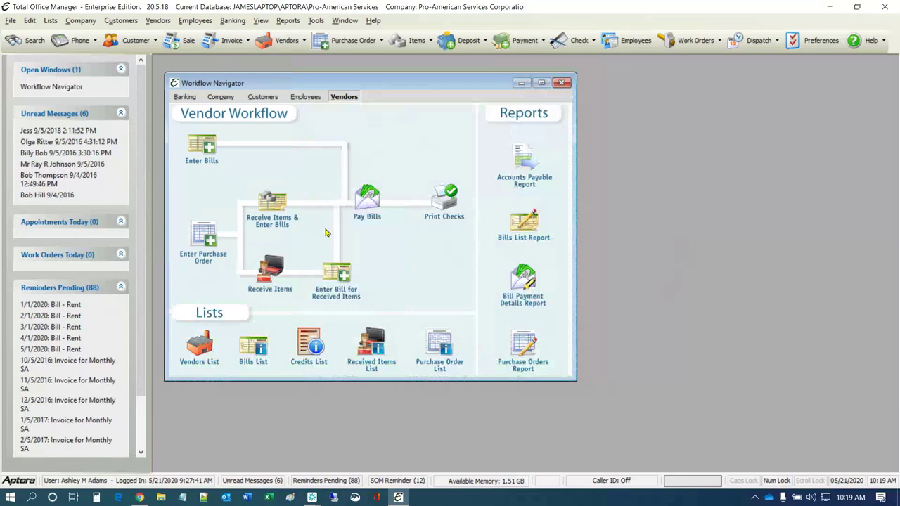
mouse_move(433, 88)
mouse_down()
mouse_move(437, 99)
mouse_move(435, 87)
mouse_up()
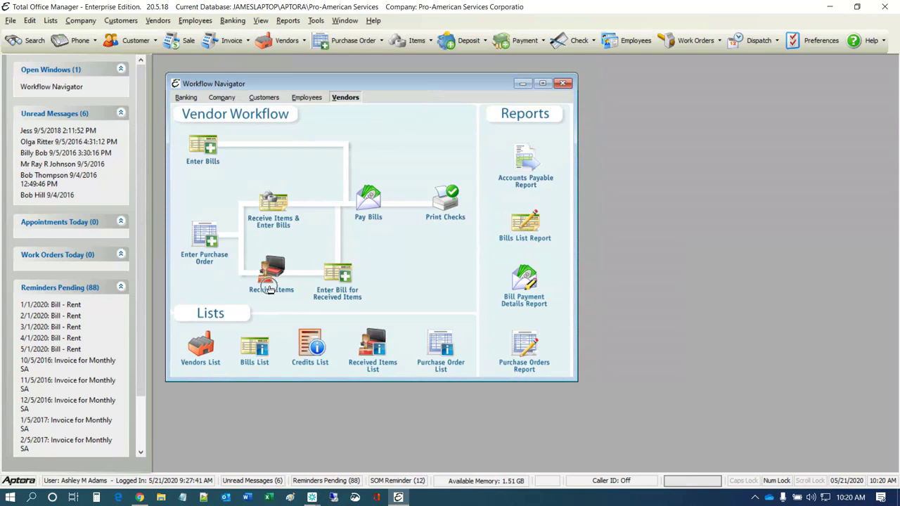
Select the Enter Bill for Received Items label, then bring up the Vendors menu again
click(349, 294)
click(158, 21)
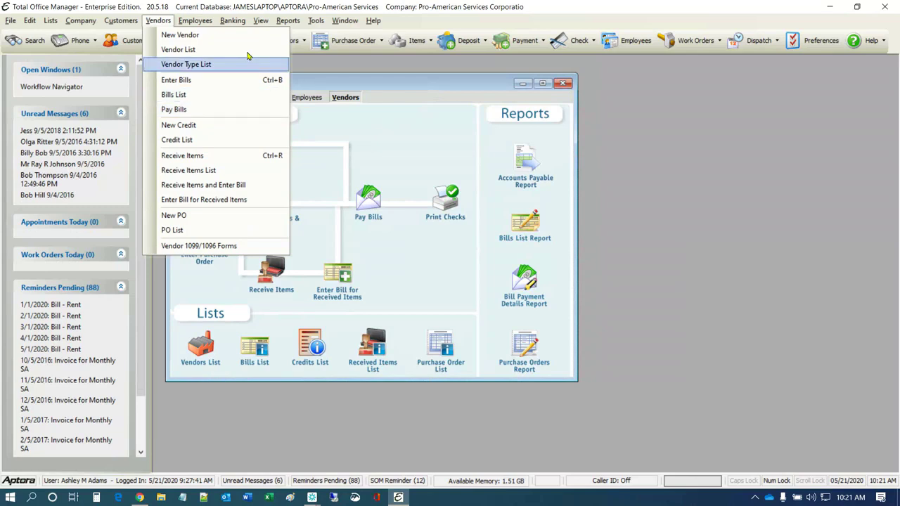
Hide the Information Center, close the Workflow Navigator, and show the Vendors menu
mouse_move(253, 22)
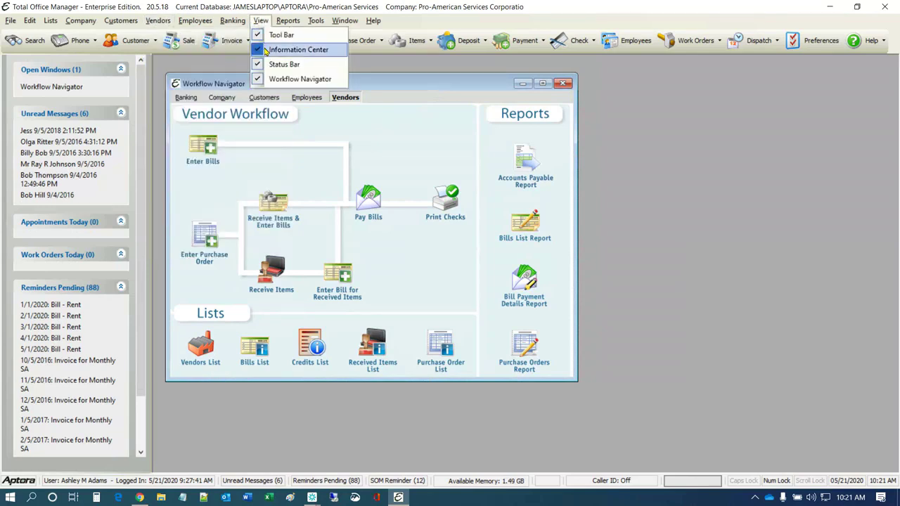
click(266, 50)
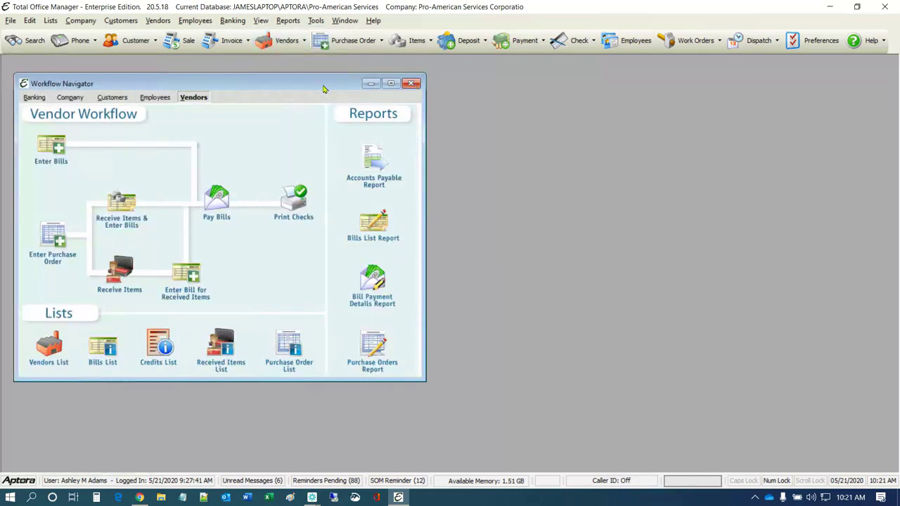
drag(323, 88, 583, 81)
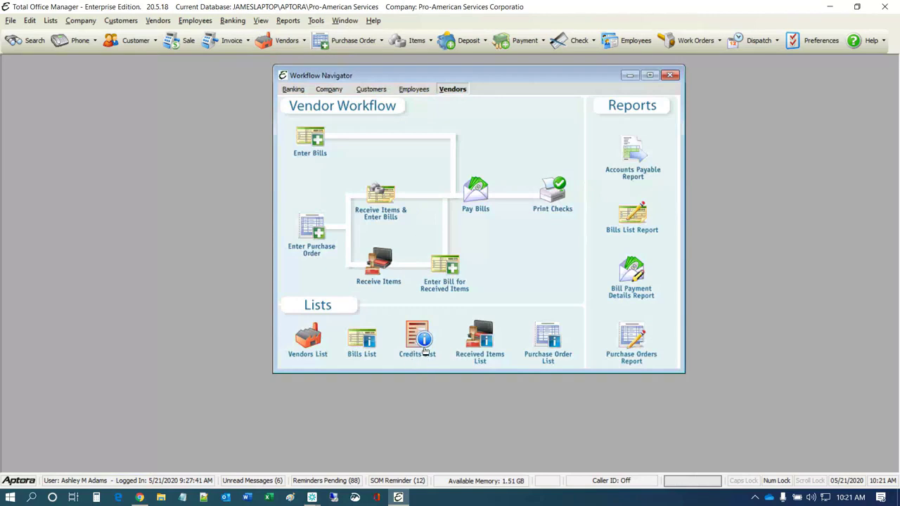
click(669, 76)
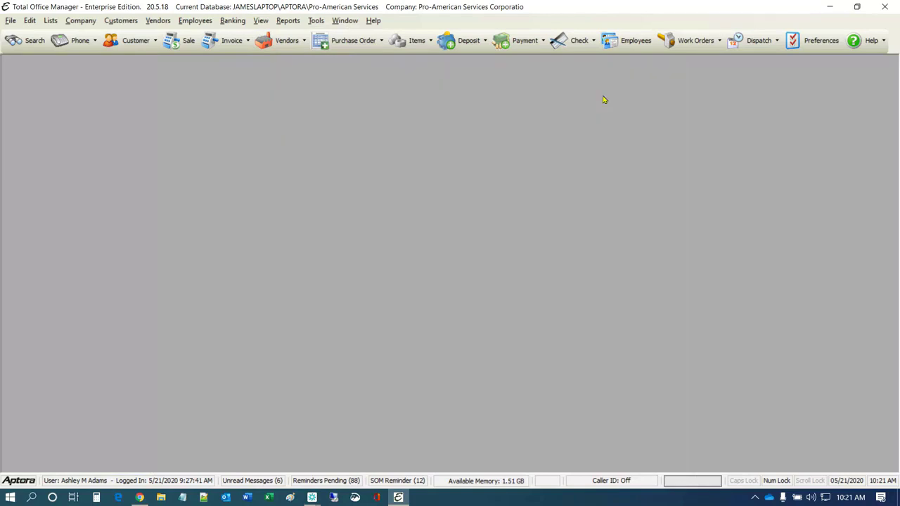
click(158, 22)
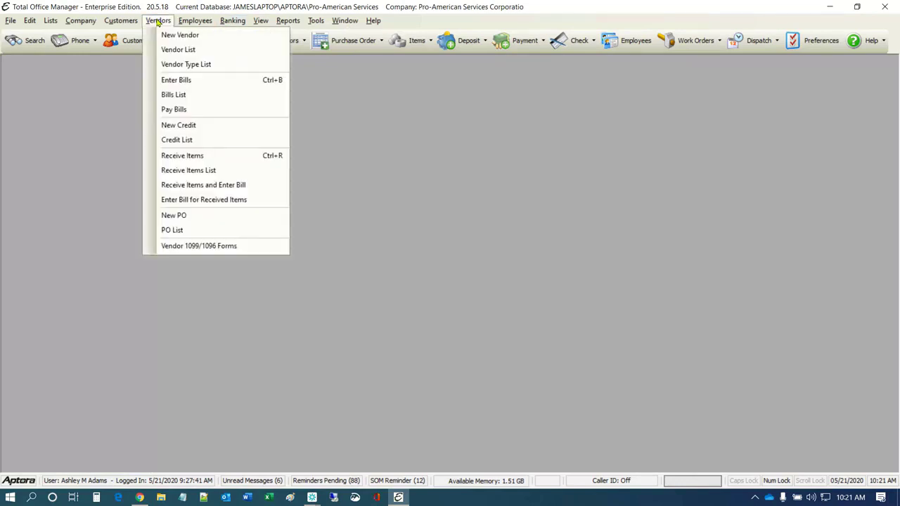
Start a new Vendor Credit from the Vendors menu
click(185, 125)
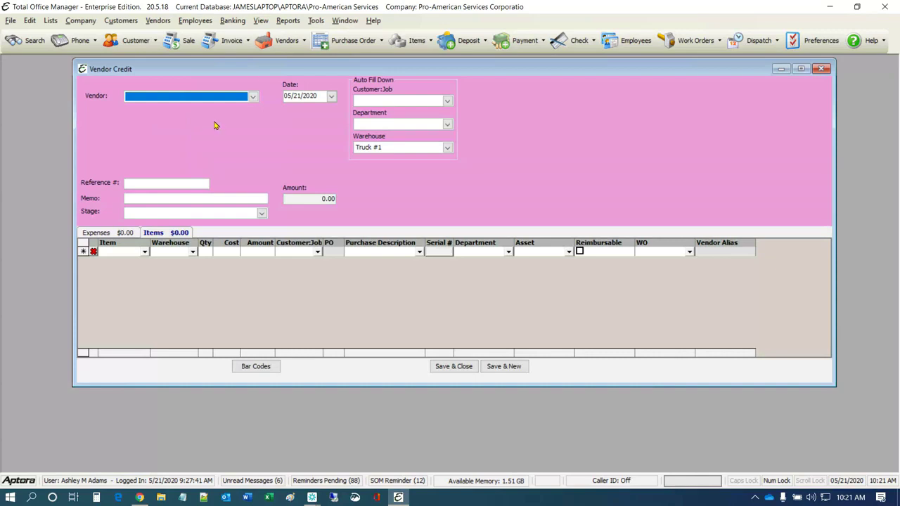
Open a blank Enter Bill form beside the Vendor Credit, keeping the credit in front
drag(253, 70, 217, 71)
click(158, 20)
click(238, 78)
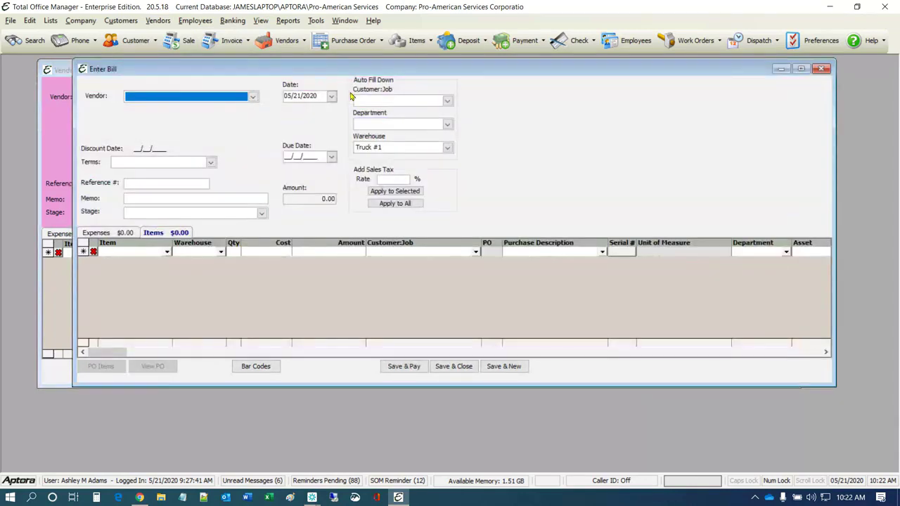
drag(360, 71, 335, 179)
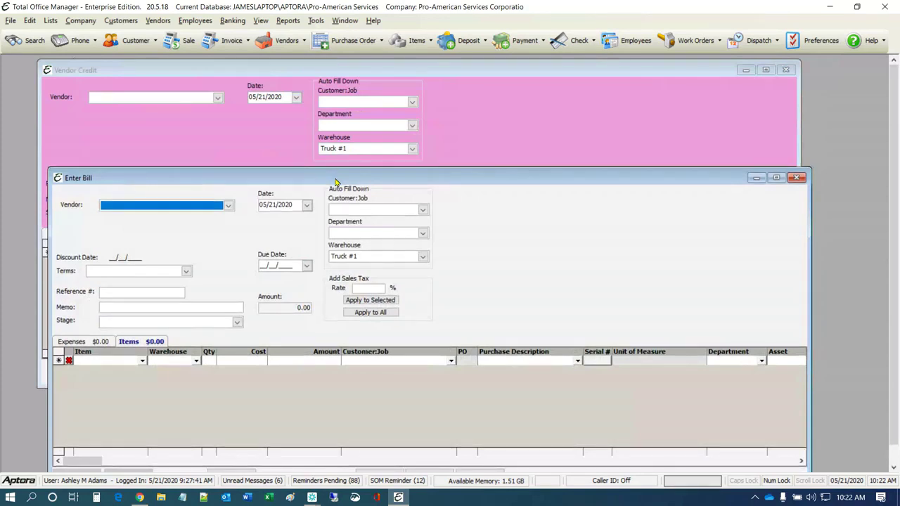
drag(335, 179, 335, 187)
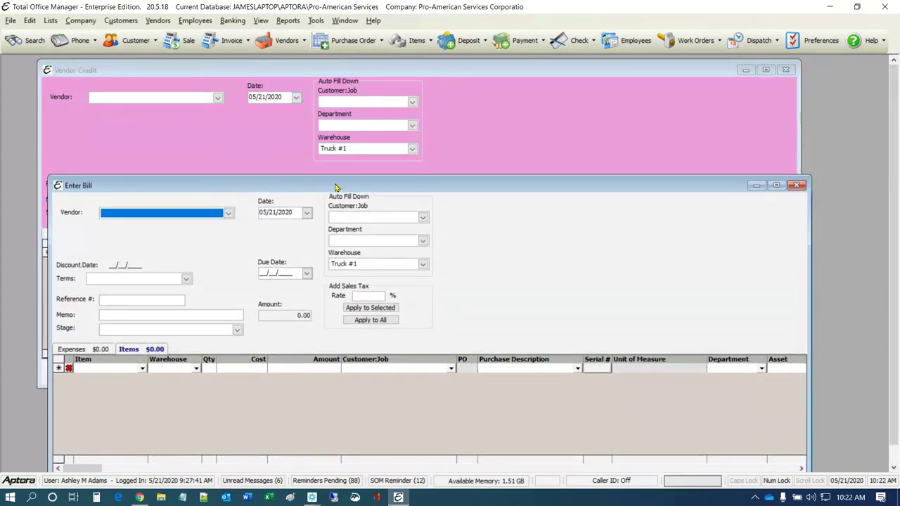
drag(335, 187, 383, 123)
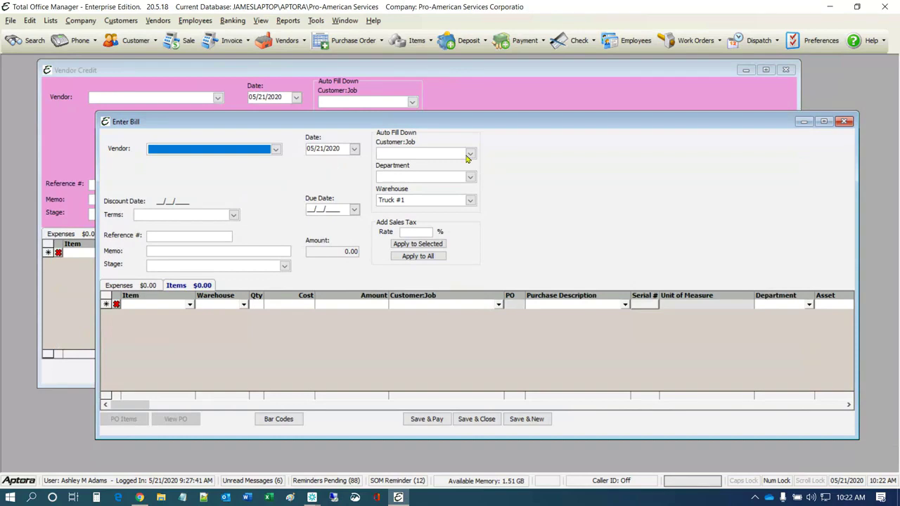
click(520, 102)
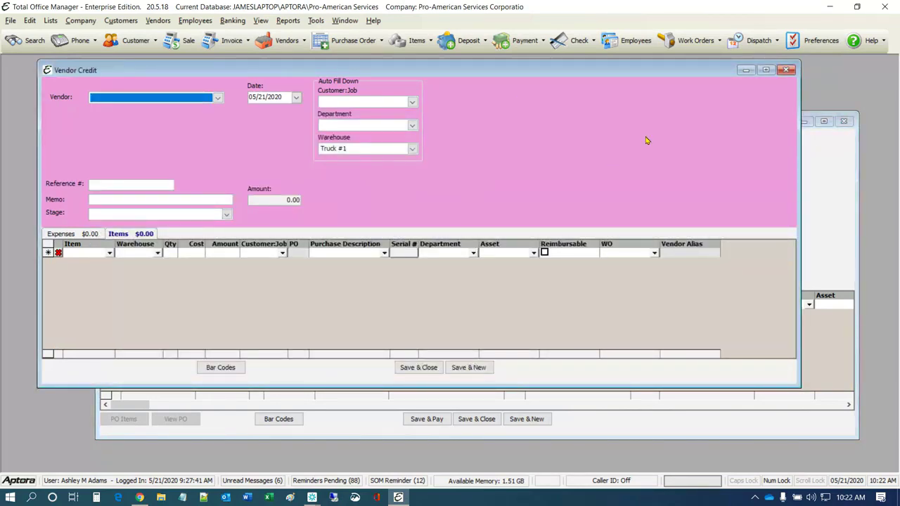
Choose Grainger as the vendor on the Vendor Credit form
click(30, 21)
click(73, 112)
click(219, 102)
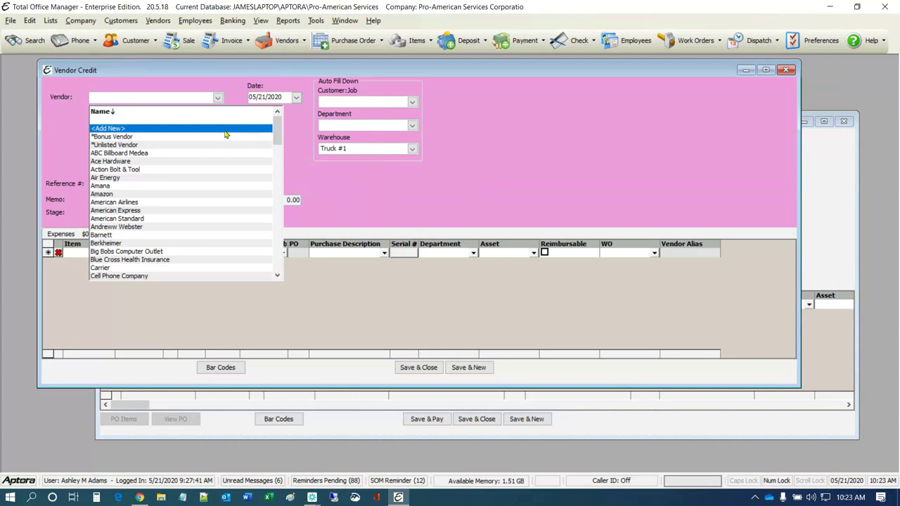
scroll(172, 223, down, 2)
scroll(171, 225, down, 6)
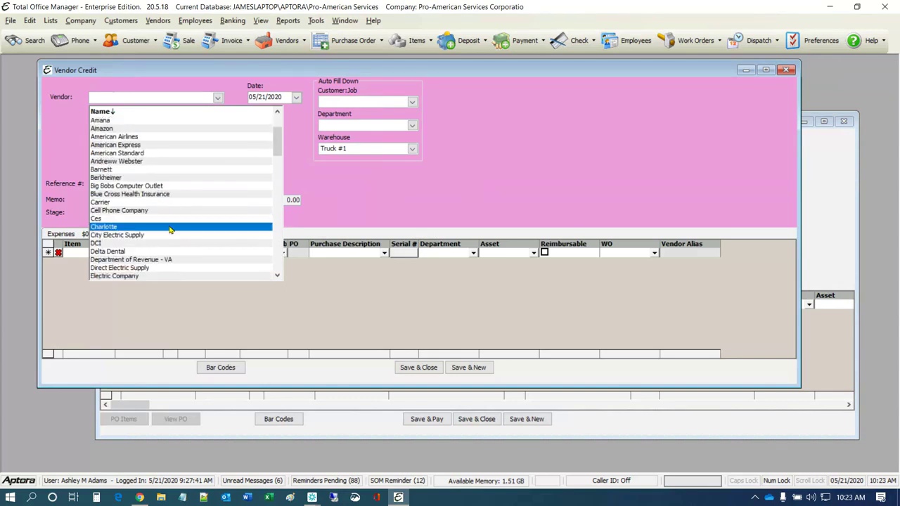
scroll(169, 229, down, 3)
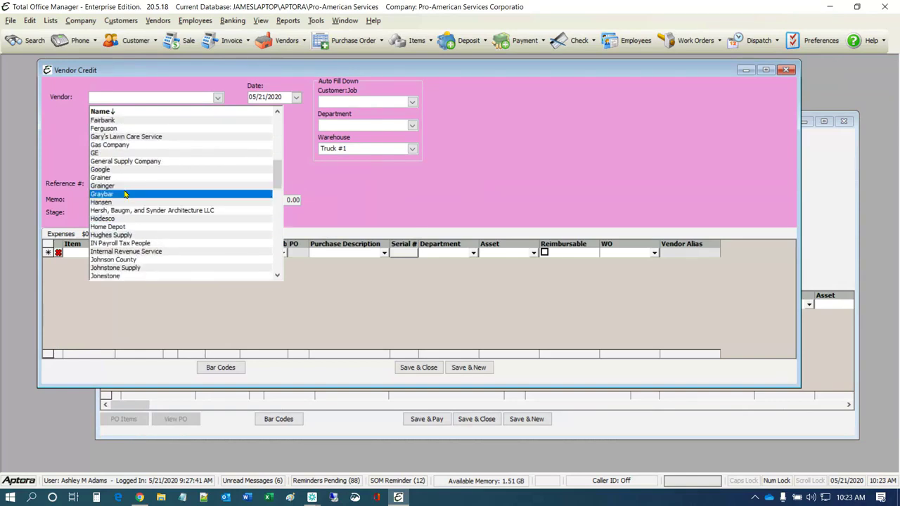
click(100, 187)
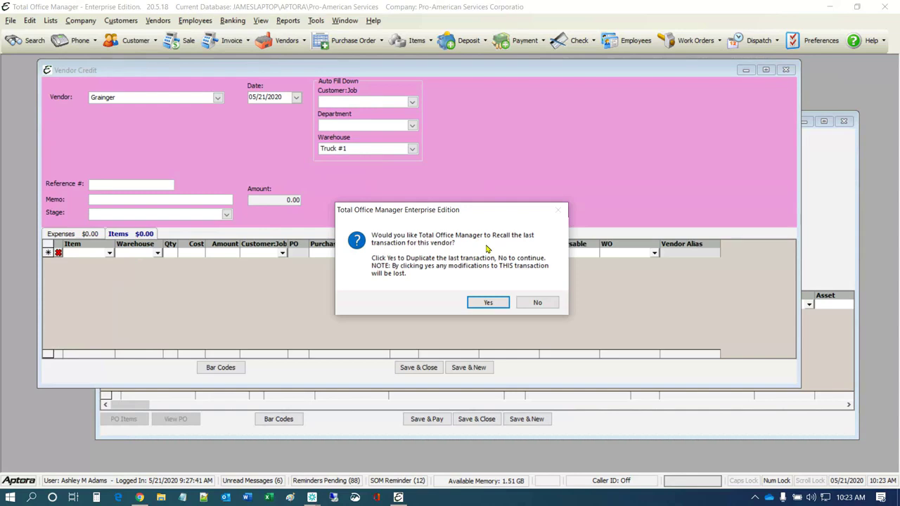
Decline recalling Grainger's last transaction and set the auto-fill warehouse to Main Warehouse
click(537, 304)
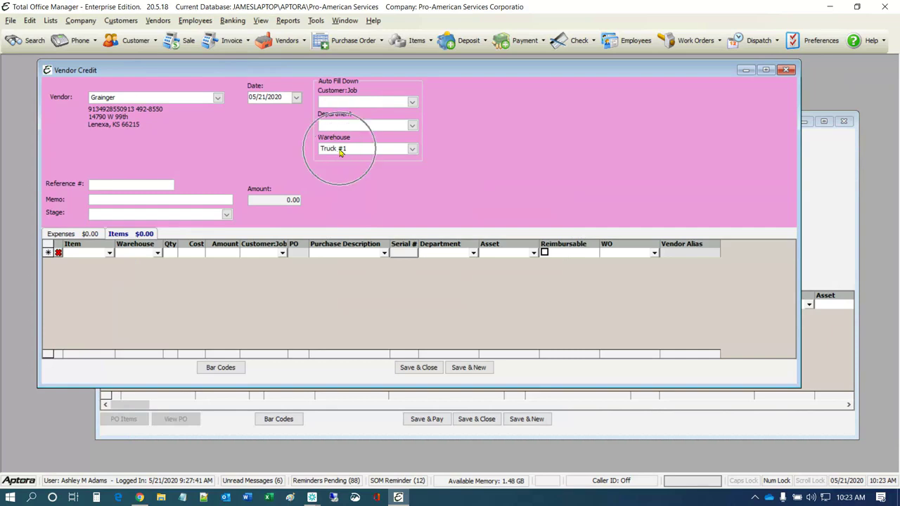
click(414, 149)
scroll(406, 162, up, 1)
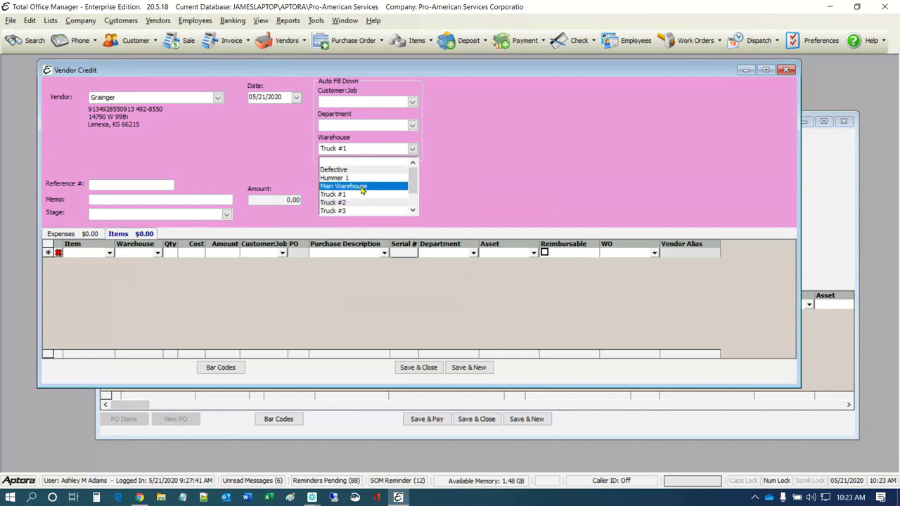
click(362, 186)
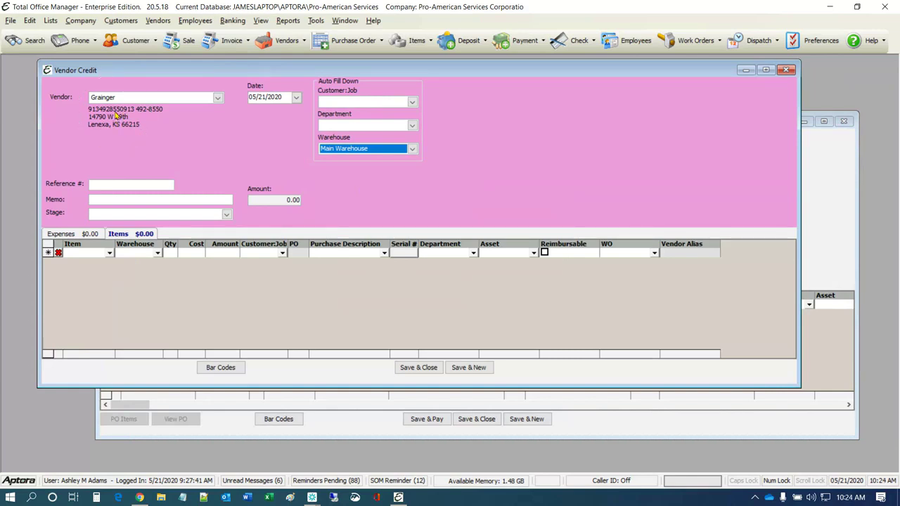
Open Grainger's vendor contact log from the Vendor Credit form's context menu
right_click(159, 117)
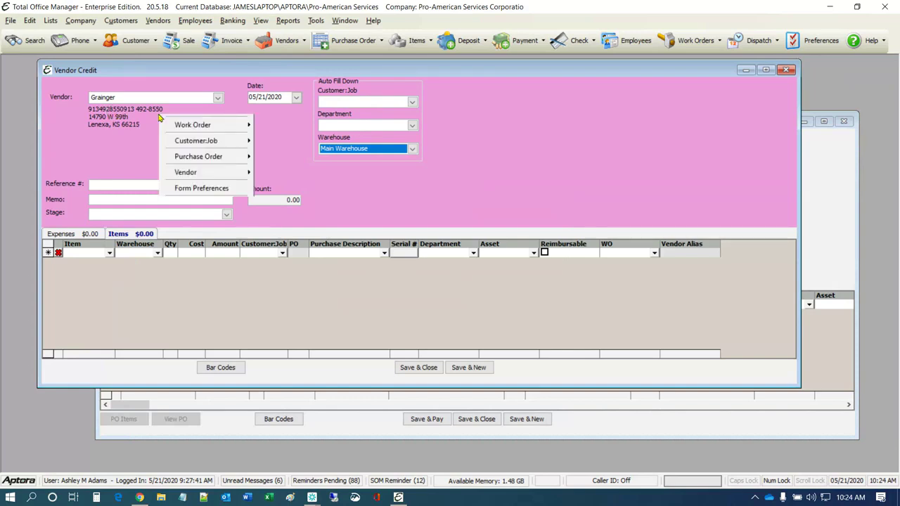
mouse_move(190, 165)
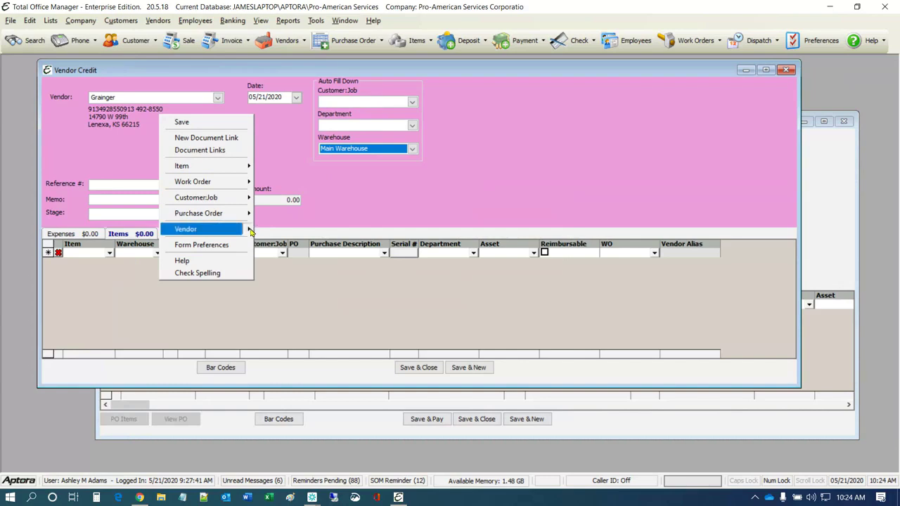
mouse_move(250, 231)
click(290, 252)
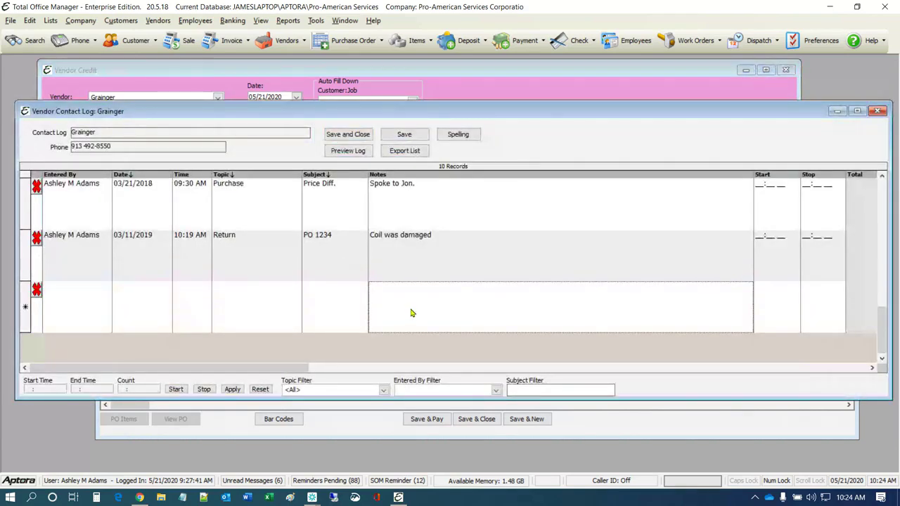
Add a Return entry, subject Widget, noting 'Called to return the item.'
click(411, 313)
text(Ca)
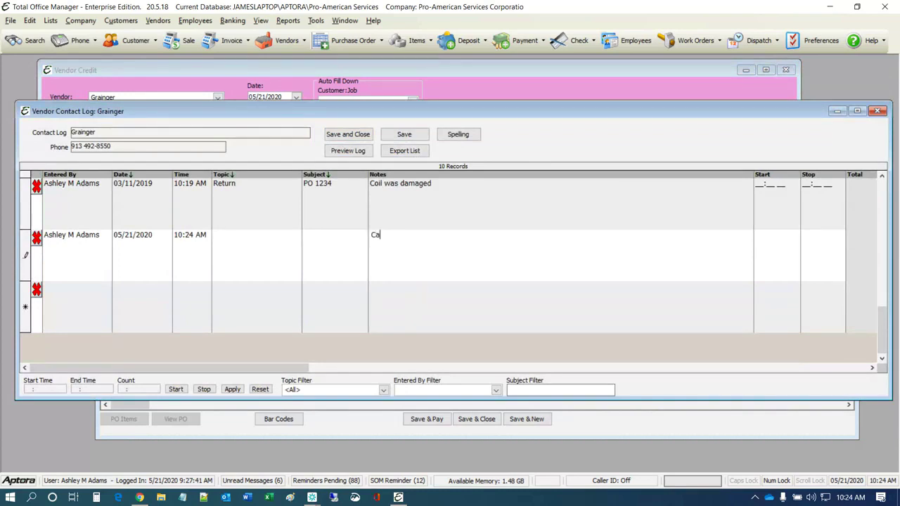
text(lled to return the it)
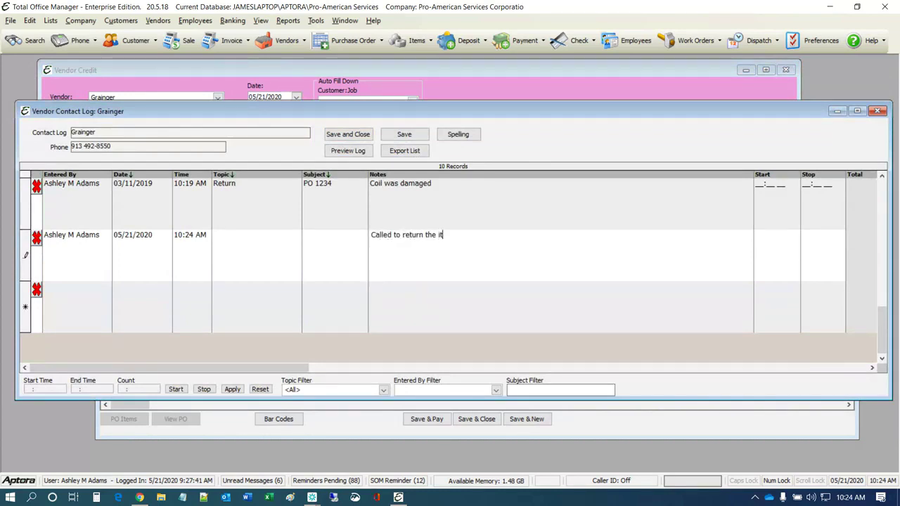
text(em.)
click(295, 239)
click(296, 235)
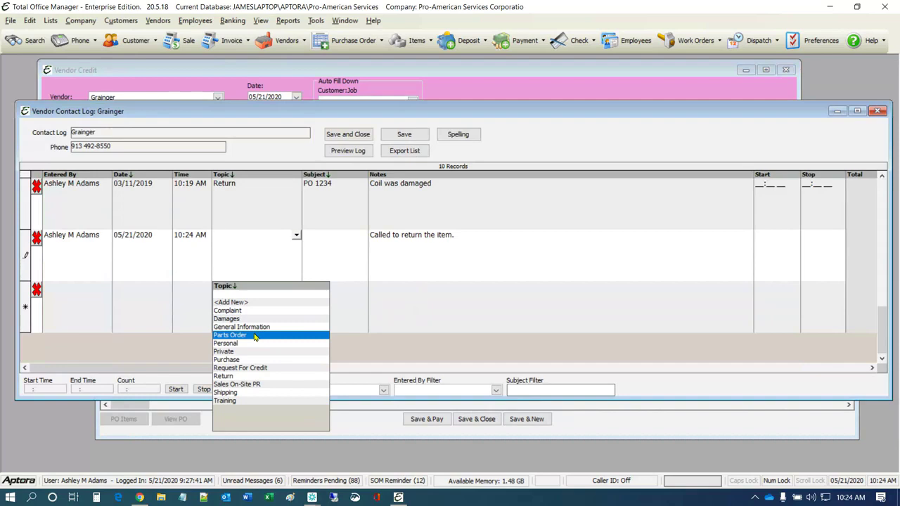
click(237, 377)
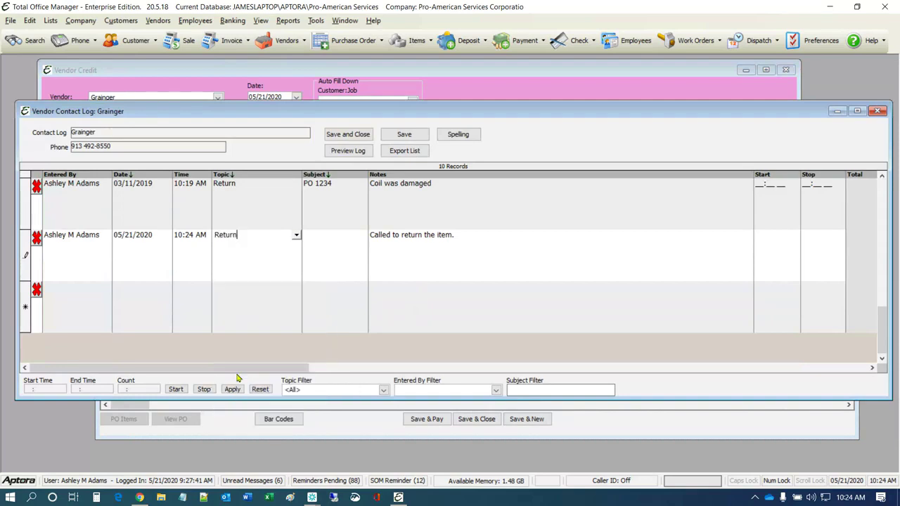
click(324, 238)
text(Widget)
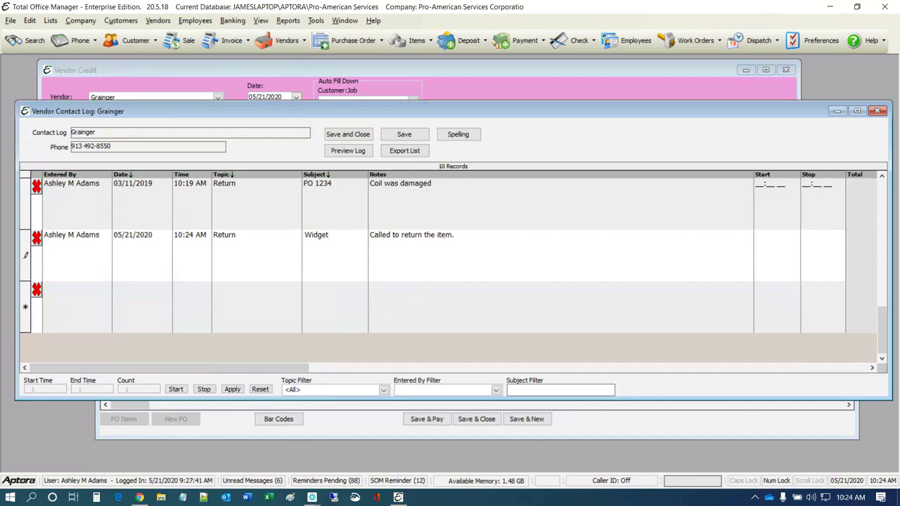
click(483, 238)
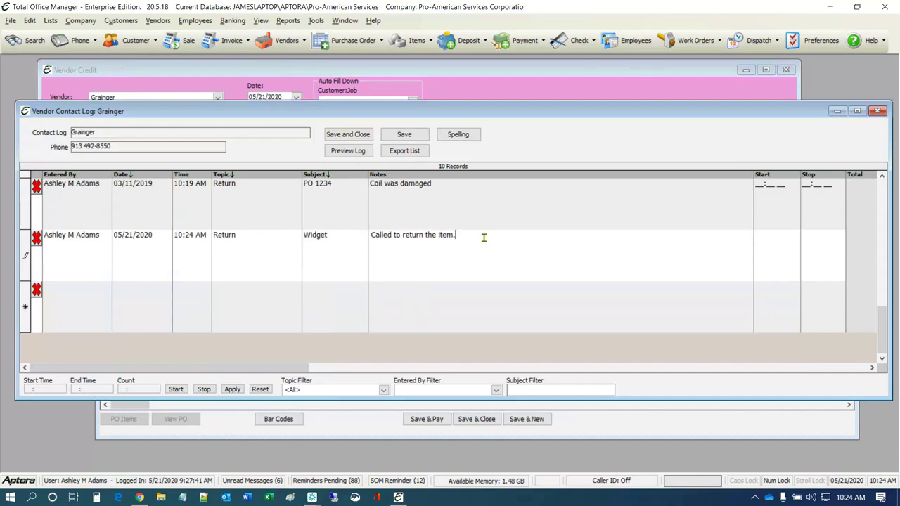
click(358, 136)
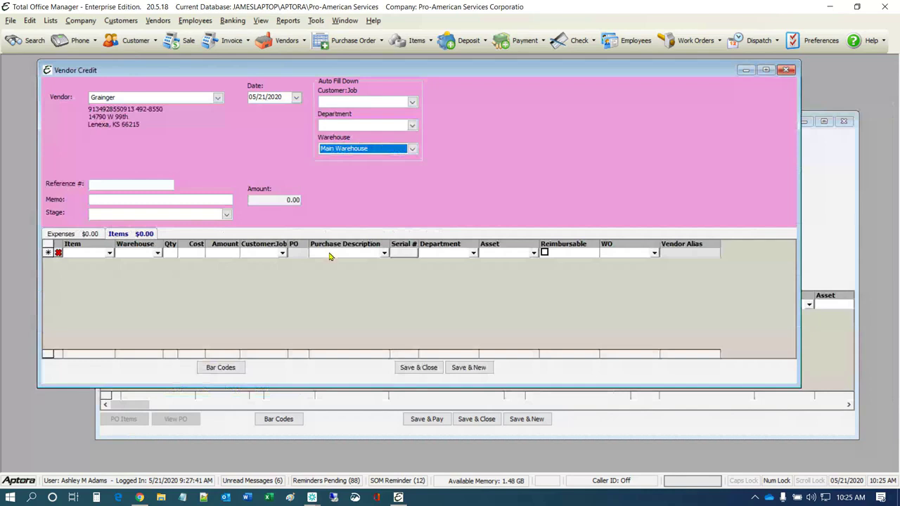
click(126, 183)
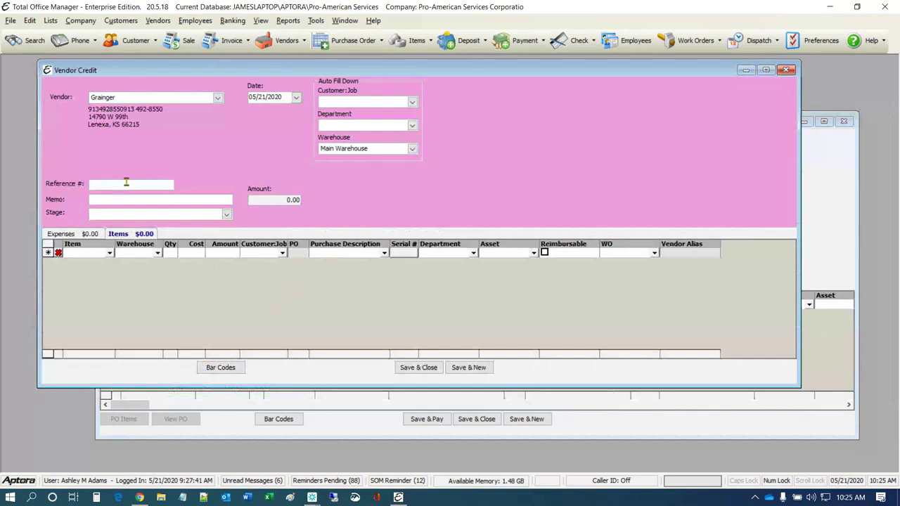
click(137, 198)
text(Returned Widget)
click(226, 214)
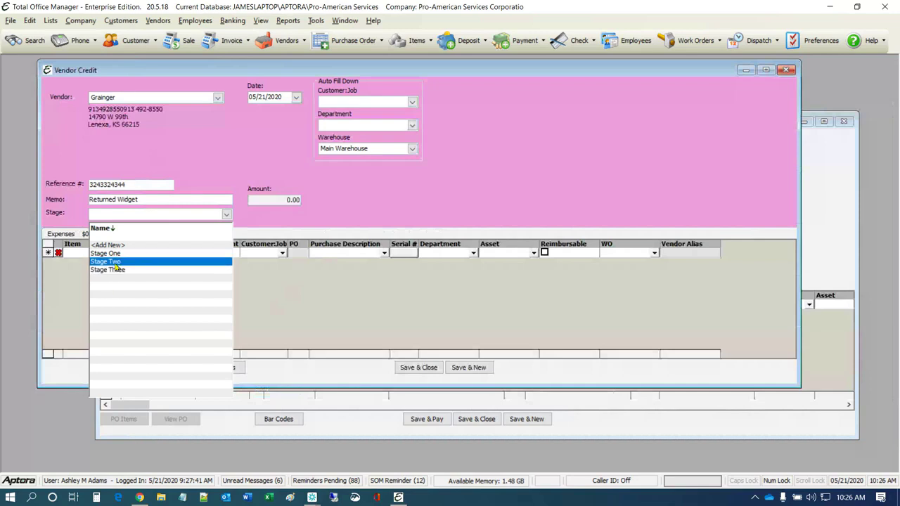
Leave the credit's Stage blank and show its expense lines
click(334, 173)
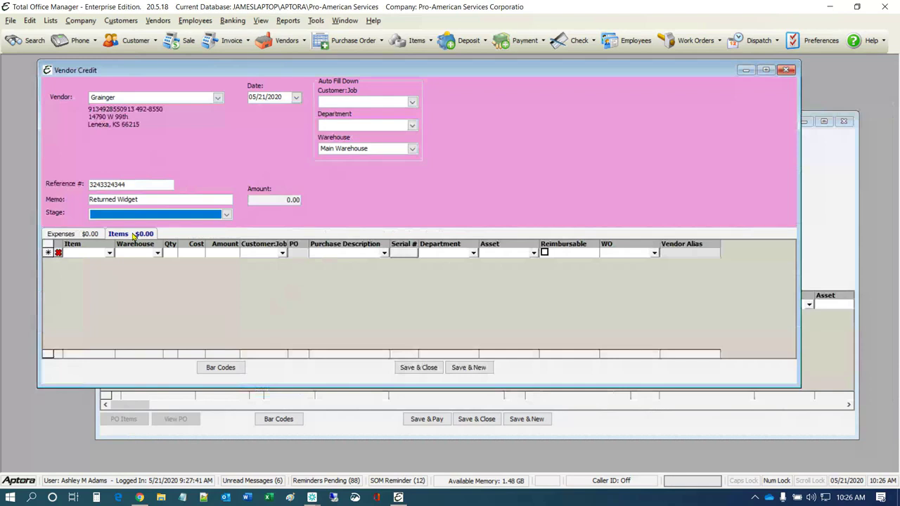
click(81, 236)
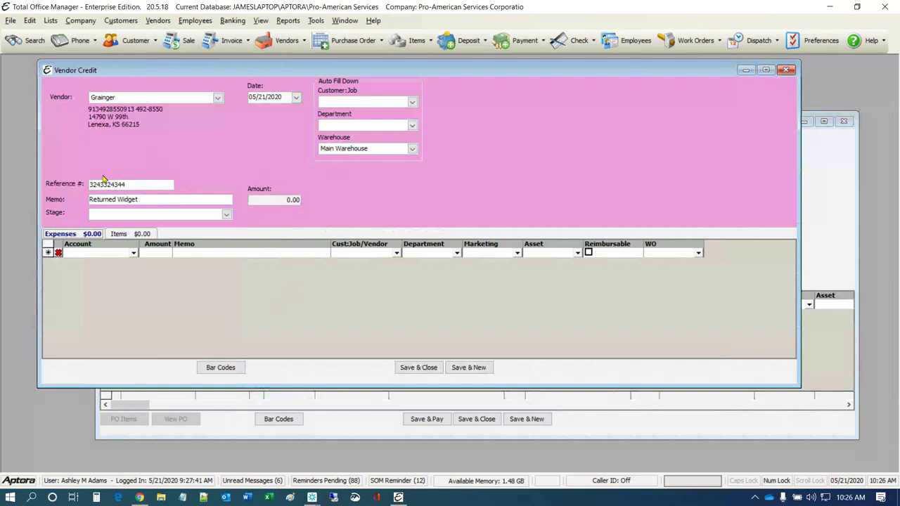
Add a 50.00 Communications expense line to the credit, leaving its Asset empty
click(134, 253)
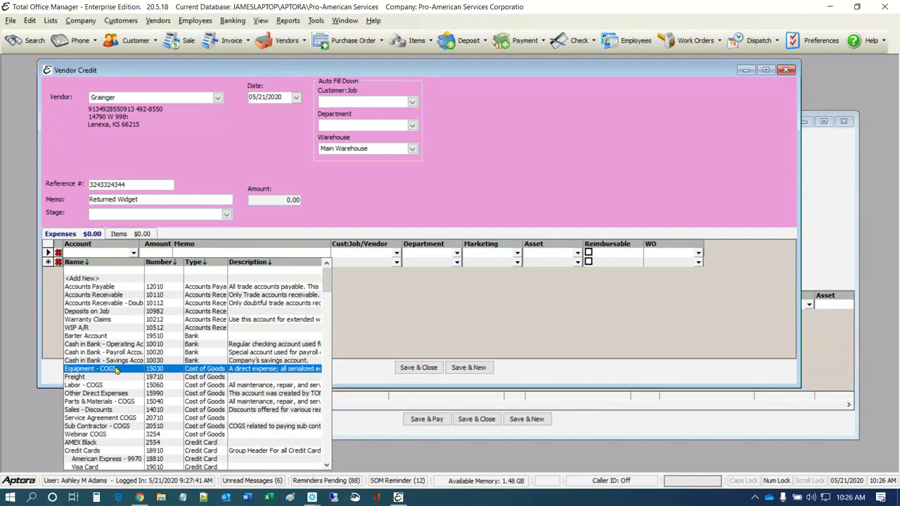
scroll(117, 370, down, 3)
scroll(117, 372, down, 7)
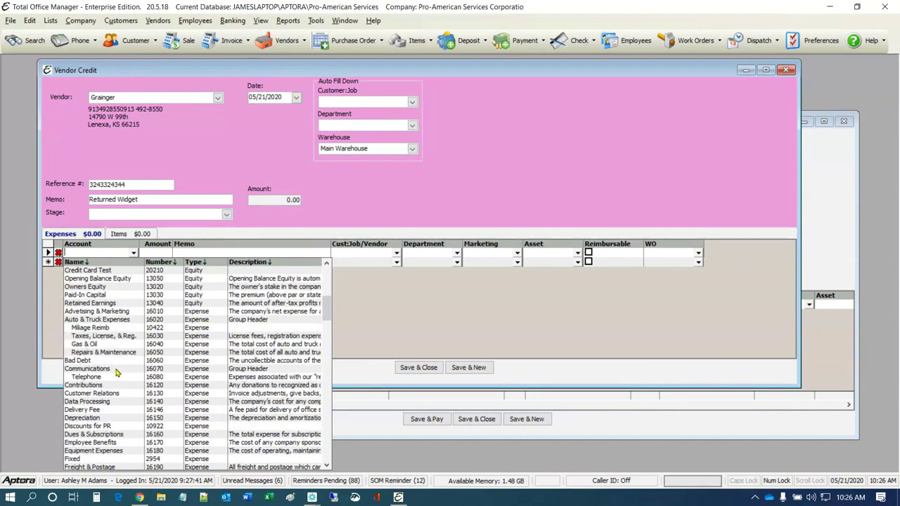
click(96, 369)
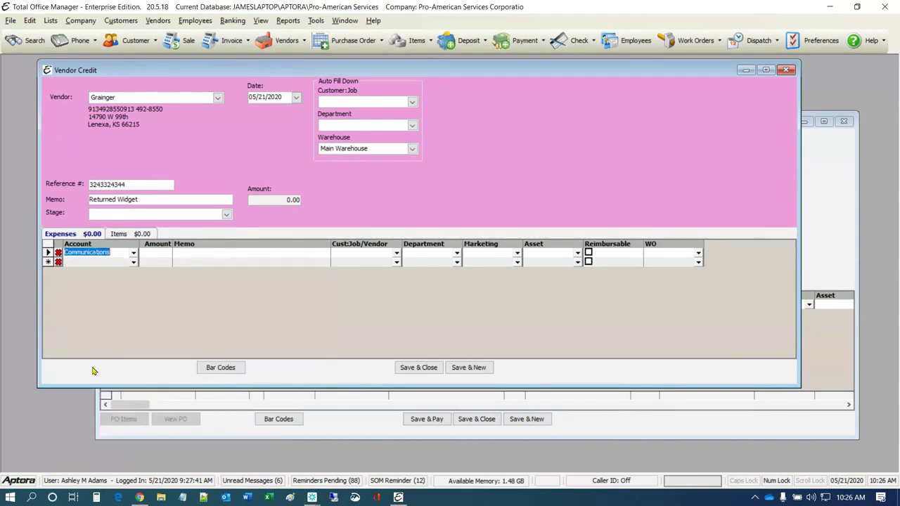
click(202, 251)
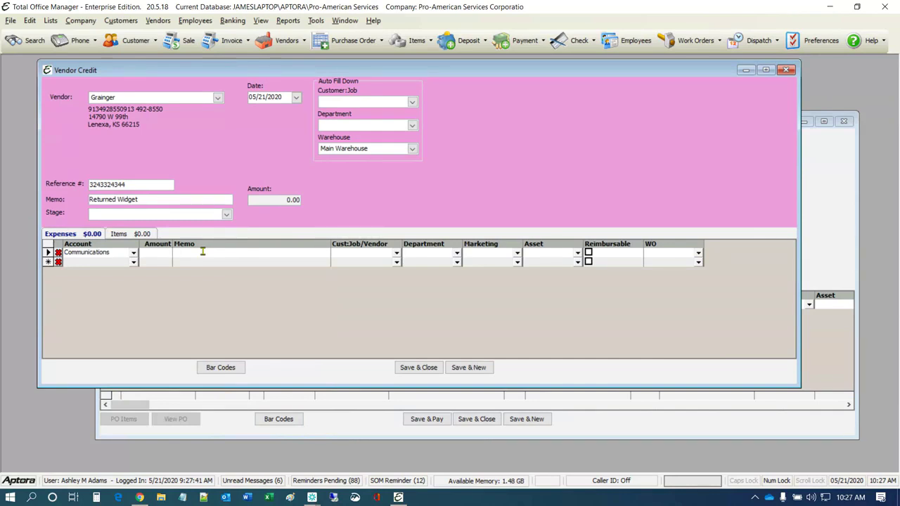
click(163, 255)
text(50.00)
click(577, 252)
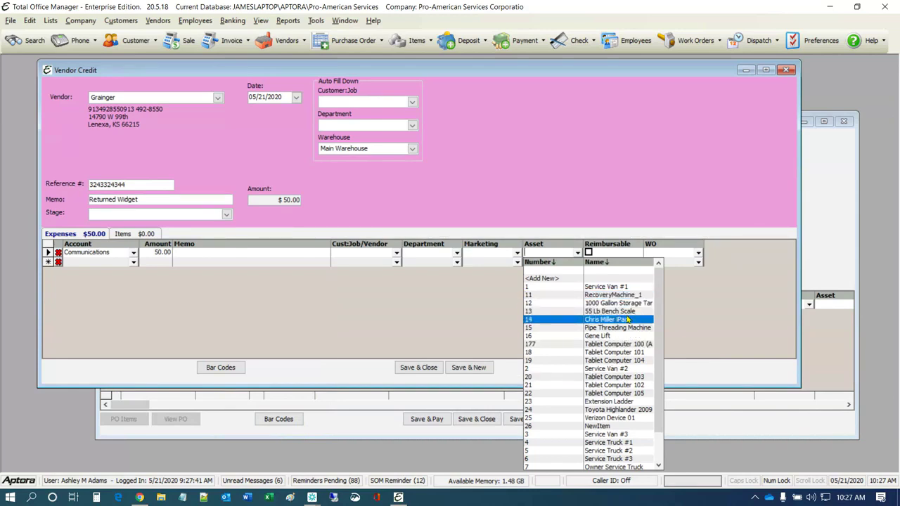
click(568, 196)
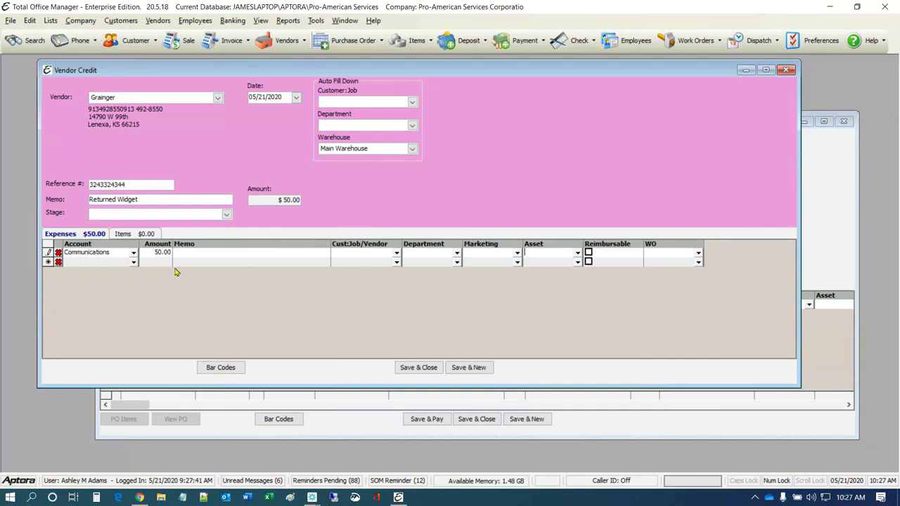
click(123, 234)
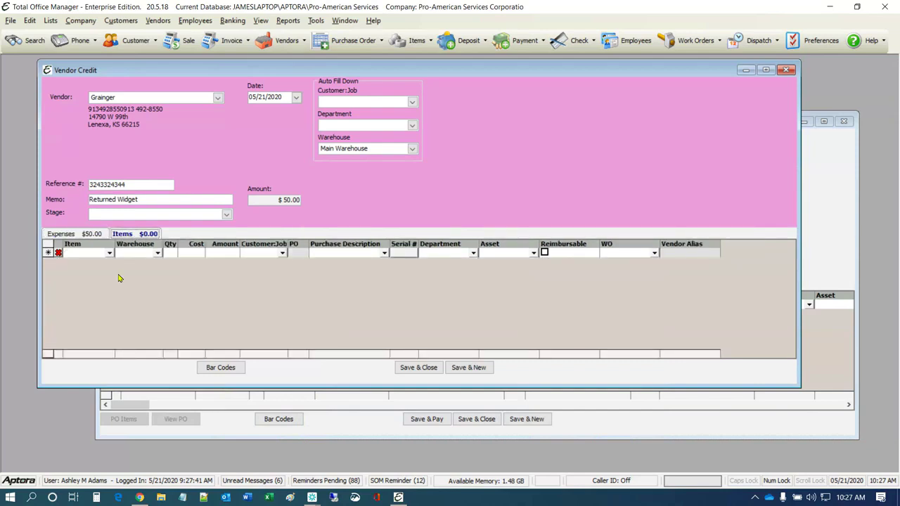
Put item 00130 at 94.90 on the first item line and start an item lookup for line two
click(109, 253)
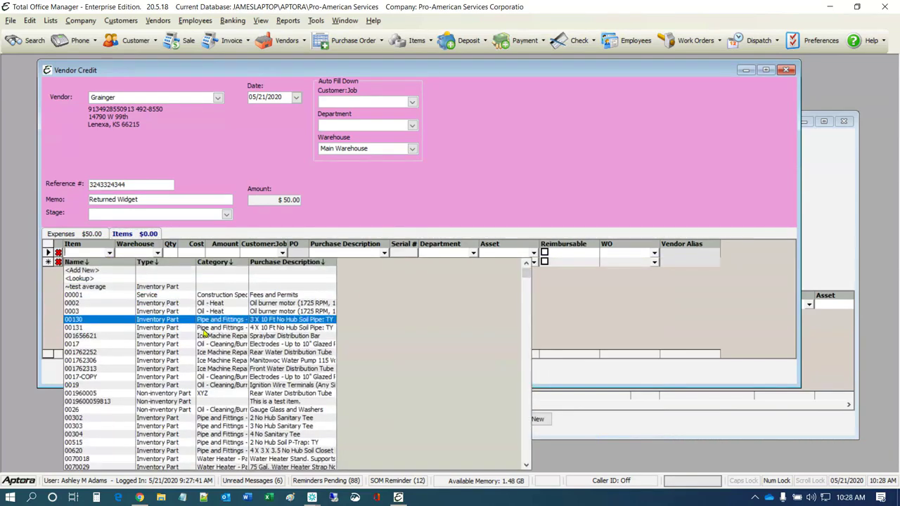
scroll(205, 332, down, 15)
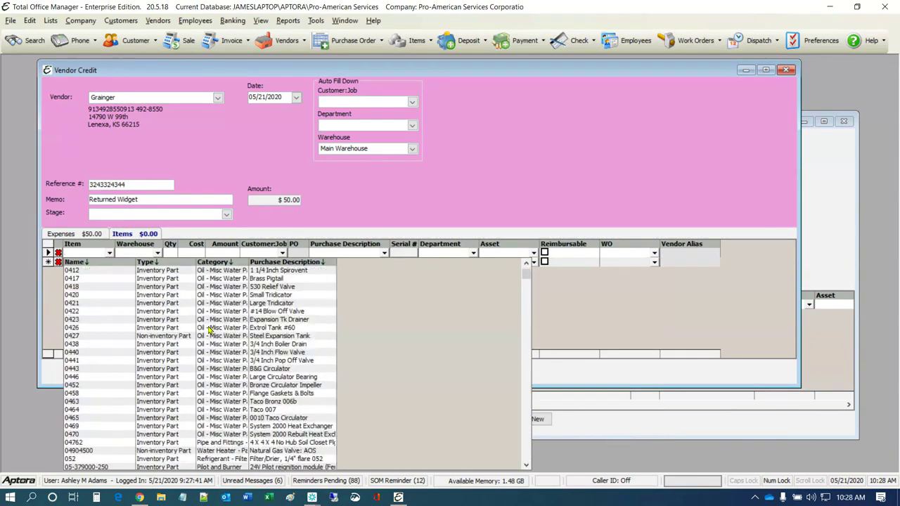
scroll(208, 328, down, 15)
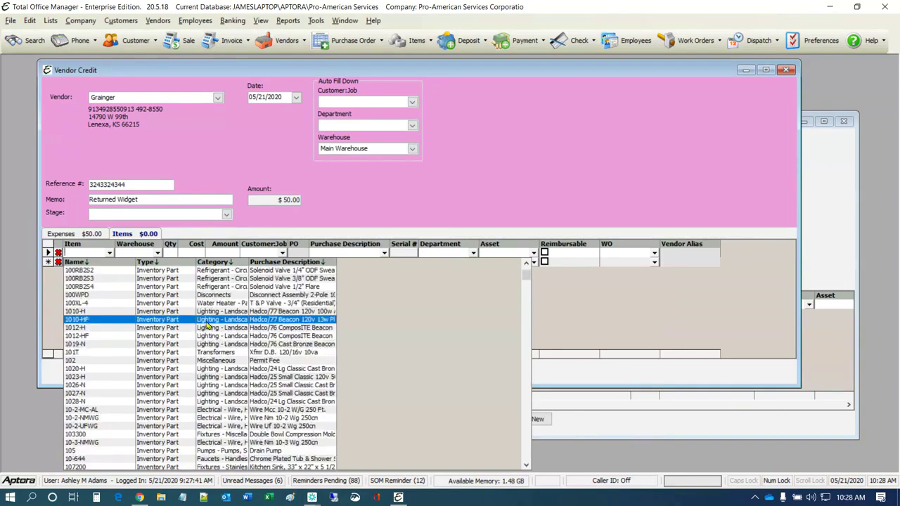
scroll(208, 324, down, 10)
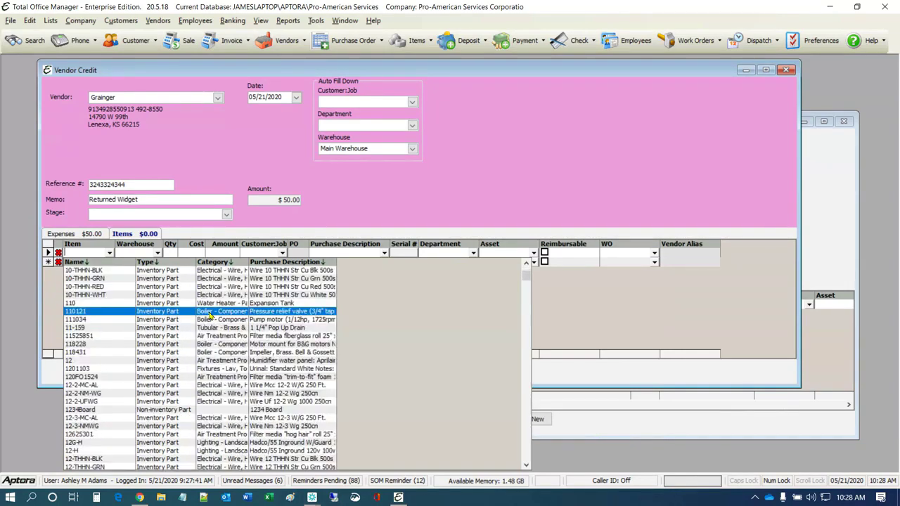
scroll(204, 311, down, 5)
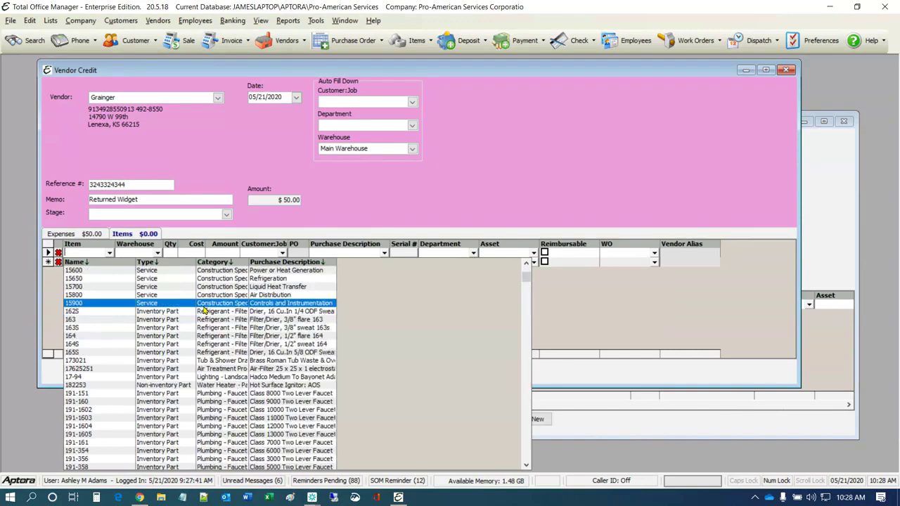
scroll(203, 311, down, 2)
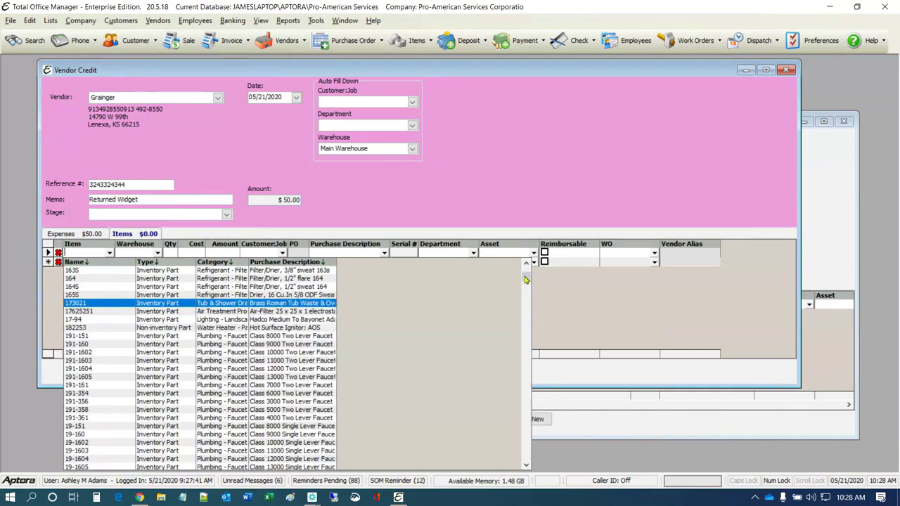
drag(524, 280, 524, 266)
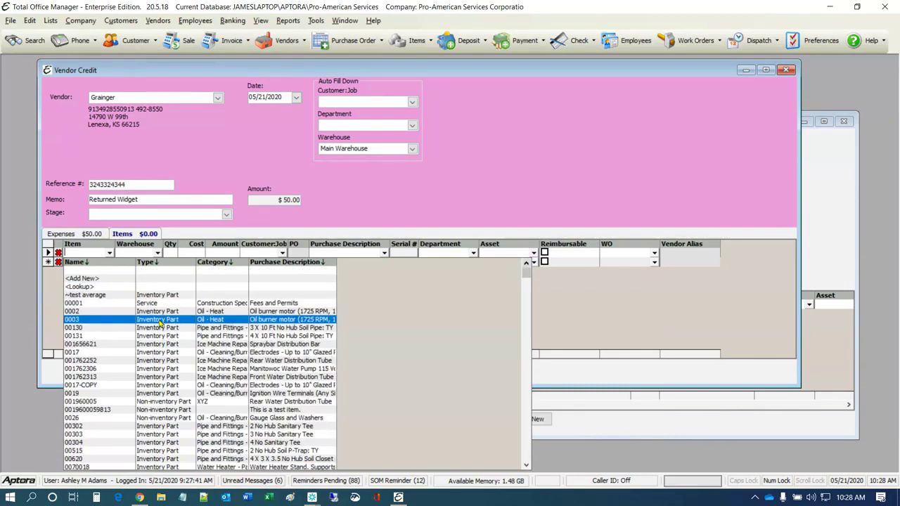
click(160, 331)
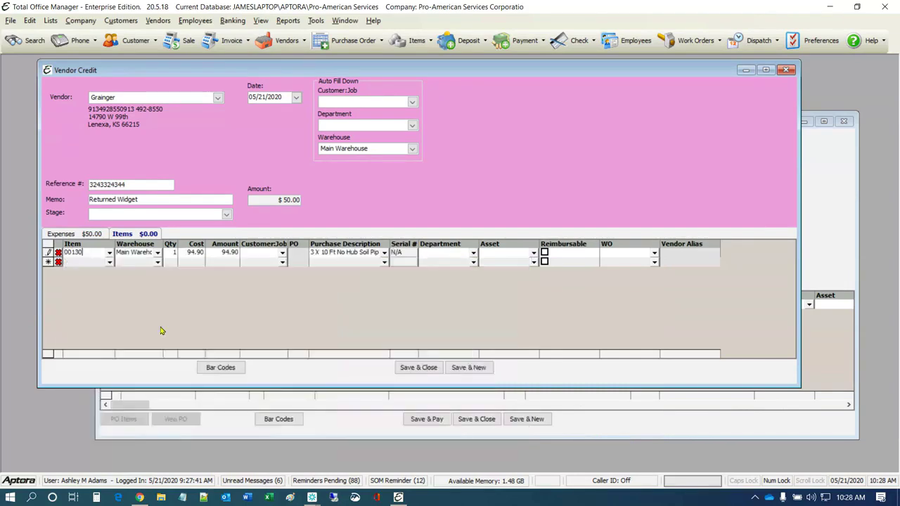
click(108, 264)
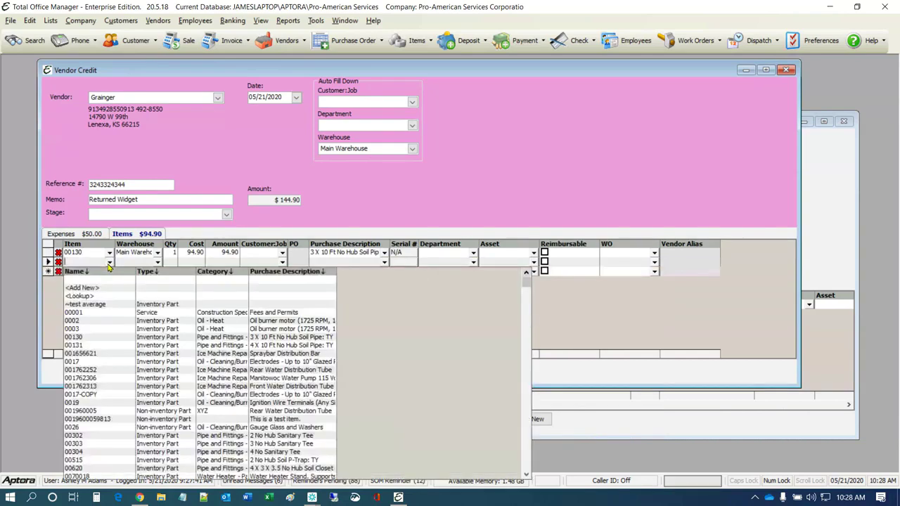
click(82, 297)
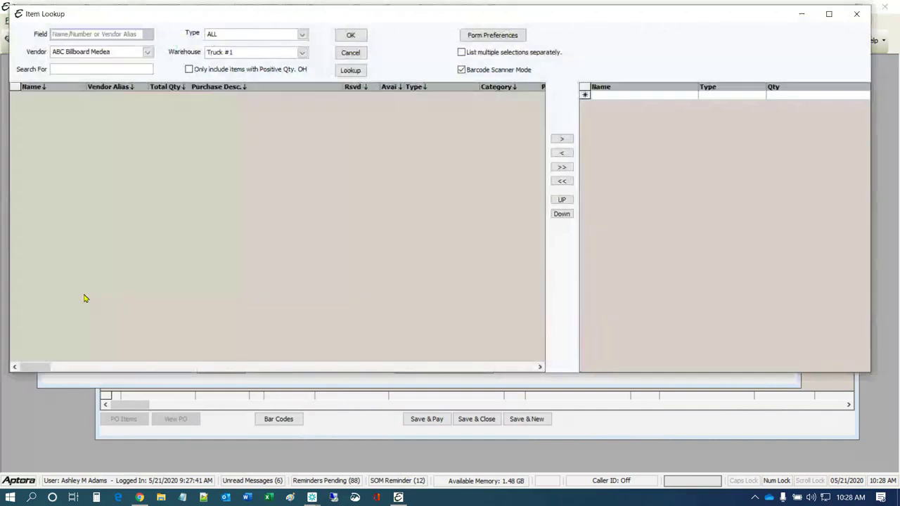
Add Grainger serialized item 1PZ77-S at 409.50 from all warehouses as the second line
drag(415, 21, 414, 71)
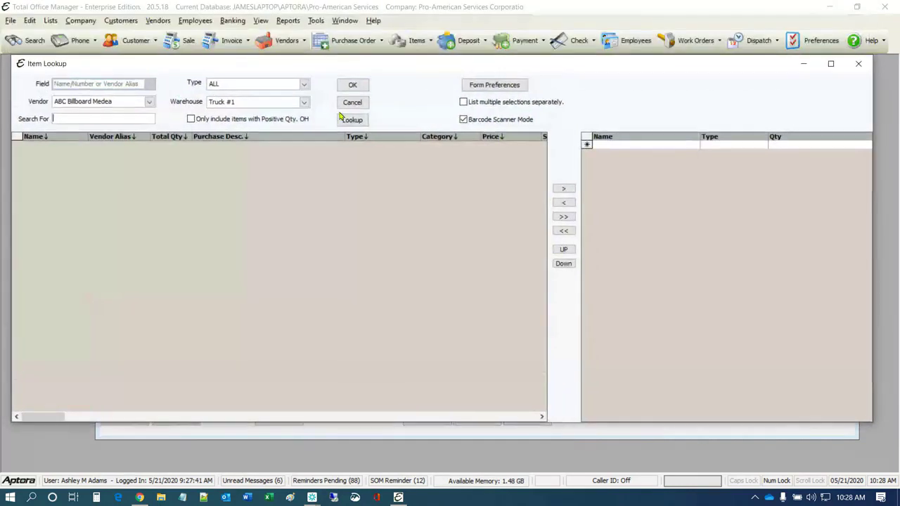
click(150, 103)
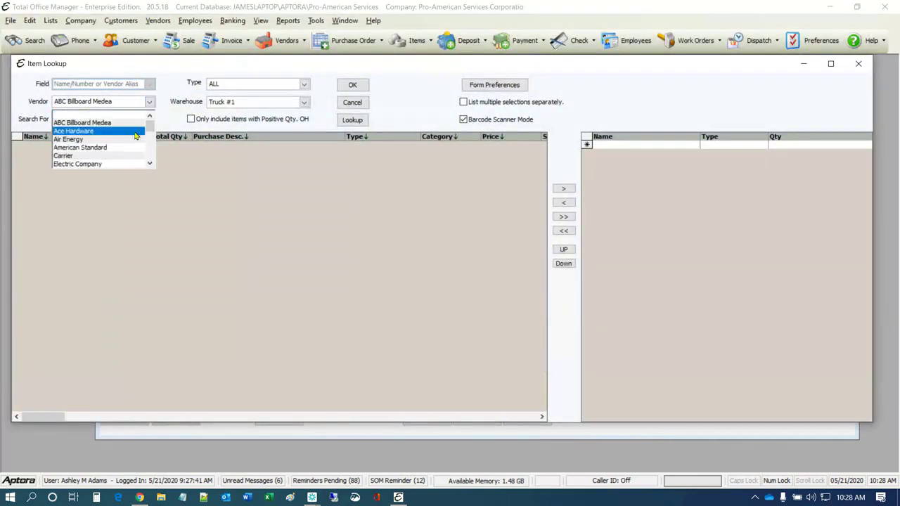
scroll(125, 118, down, 3)
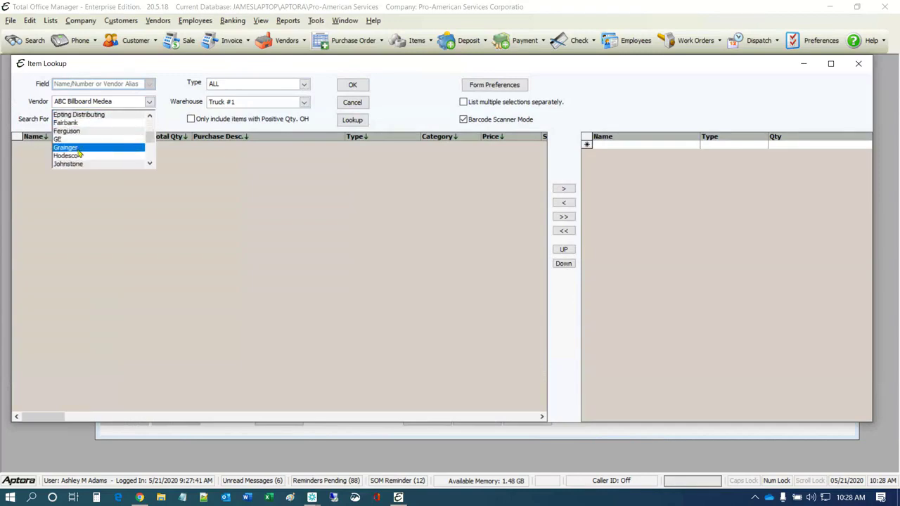
click(80, 149)
click(304, 102)
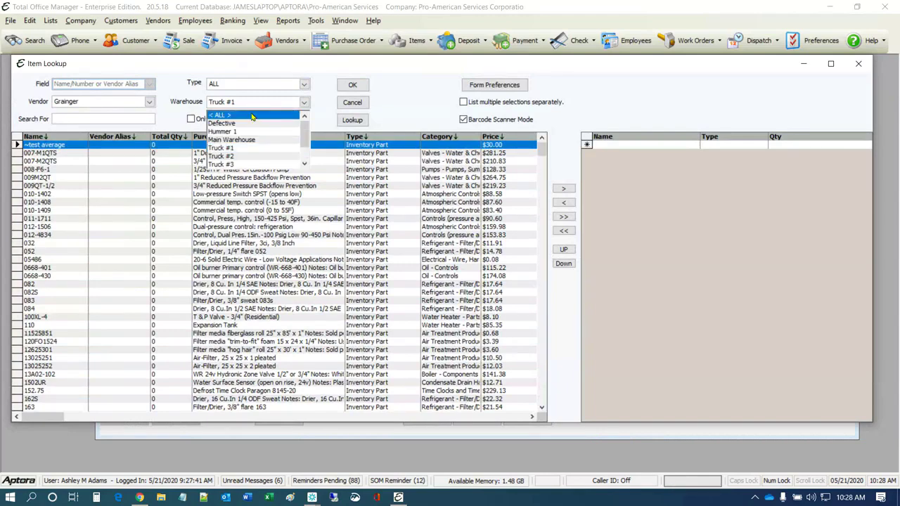
click(253, 116)
click(246, 84)
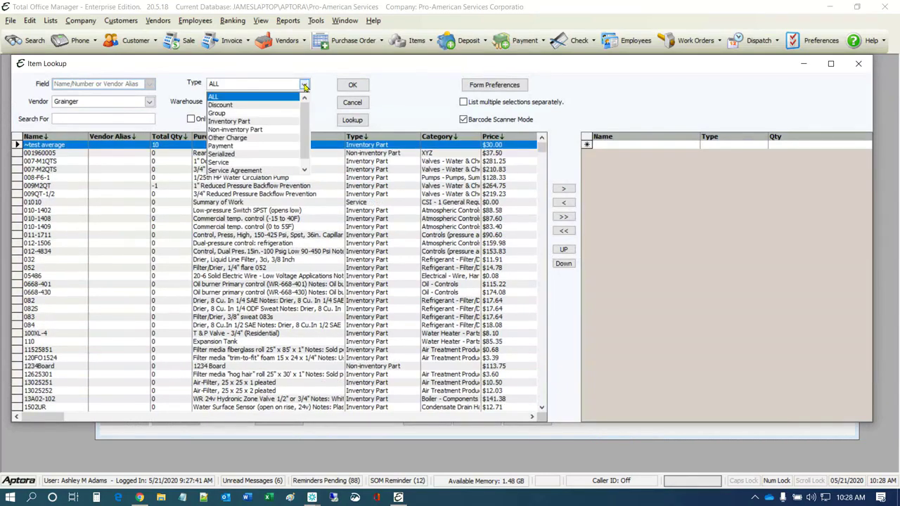
click(226, 153)
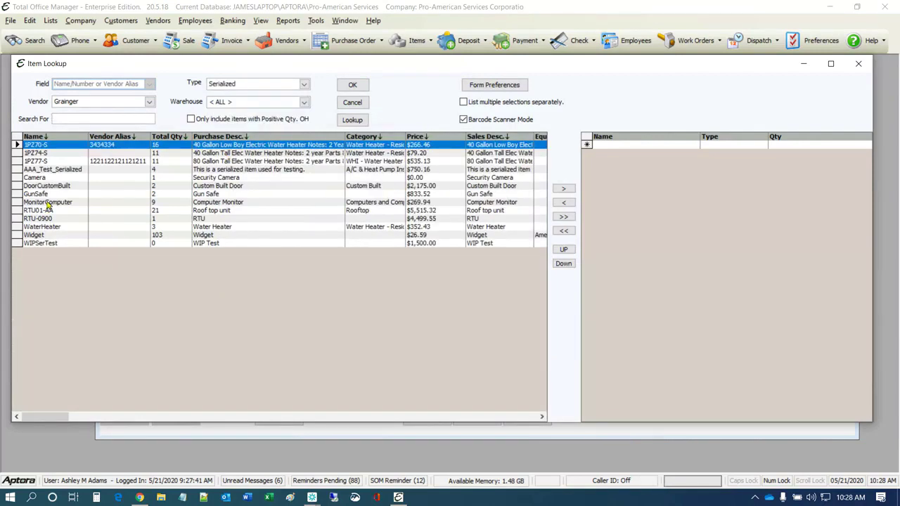
double_click(17, 161)
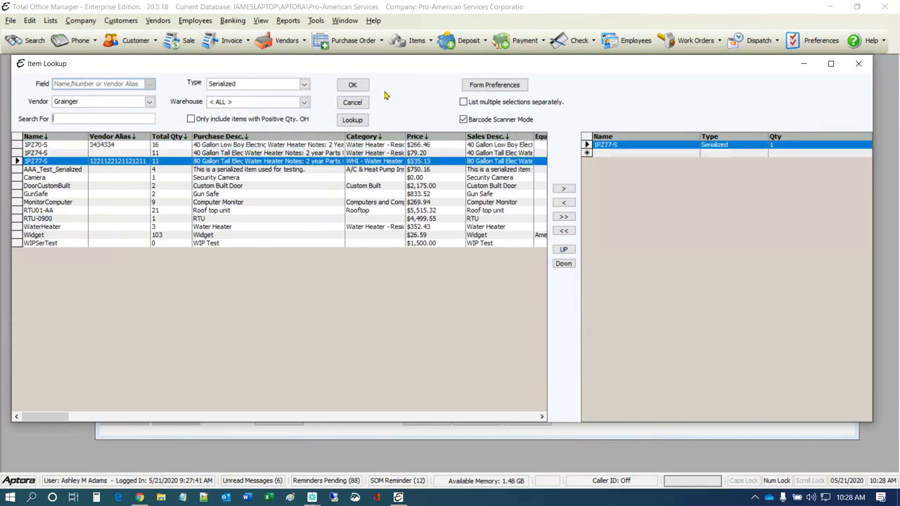
click(353, 85)
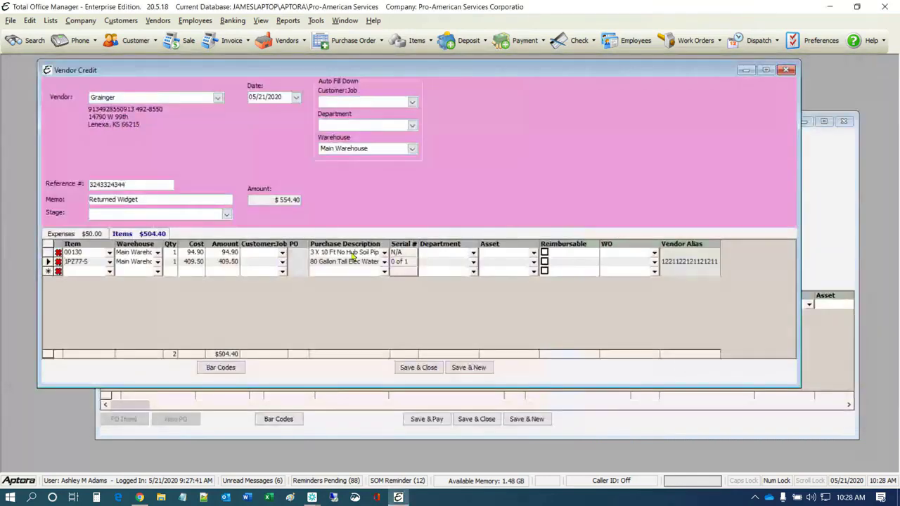
Mark the single serial number of 1PZ77-S for return so it shows 1 of 1
click(406, 263)
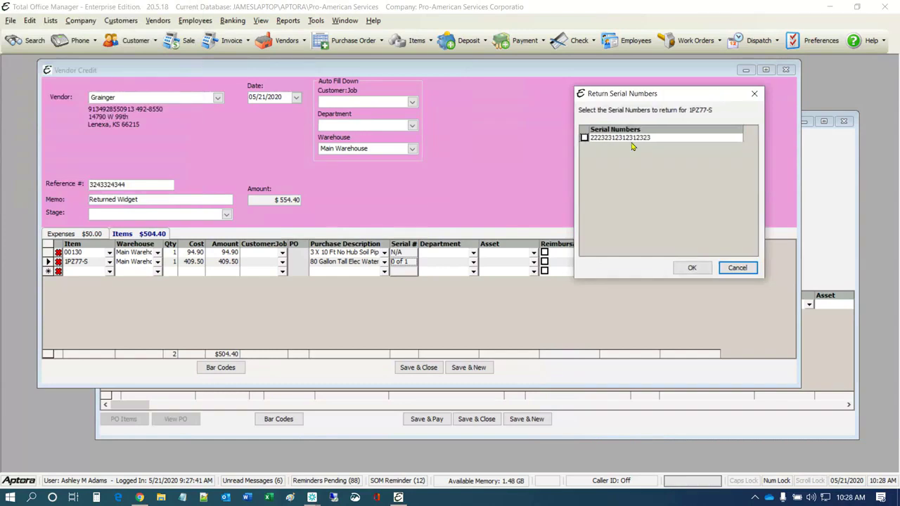
click(584, 138)
drag(670, 96, 632, 153)
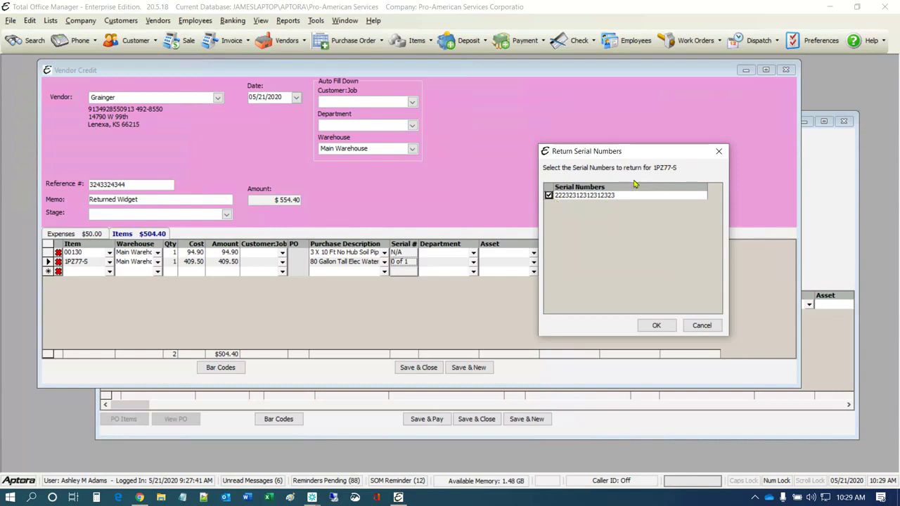
click(653, 326)
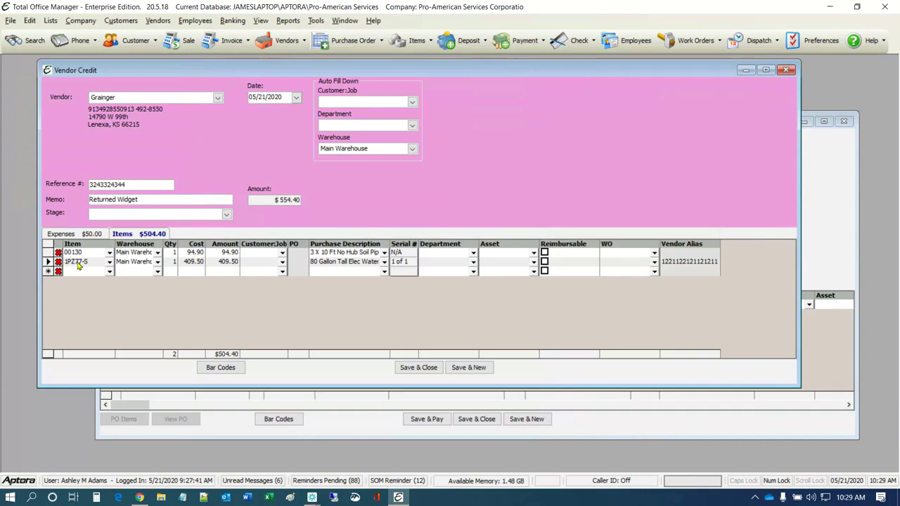
Change item 00130's cost to 88.42 without updating its estimated cost
click(272, 200)
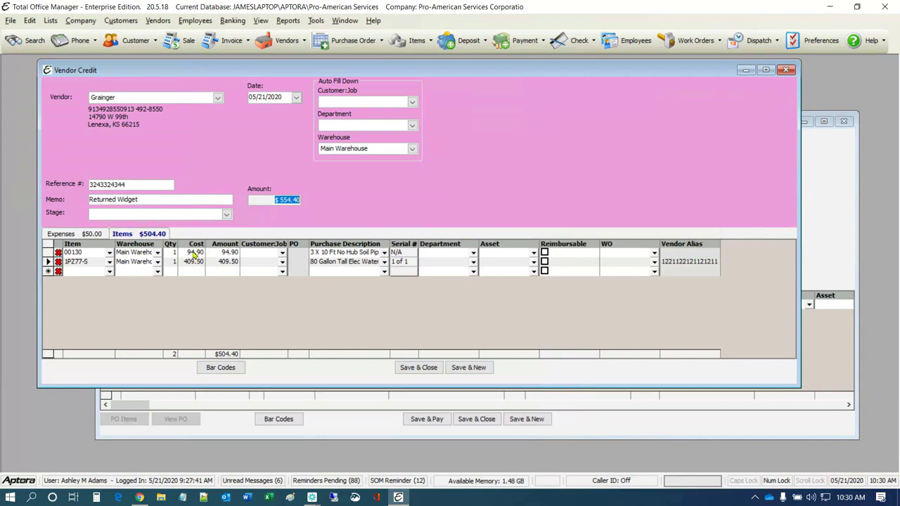
click(194, 252)
text(88.0)
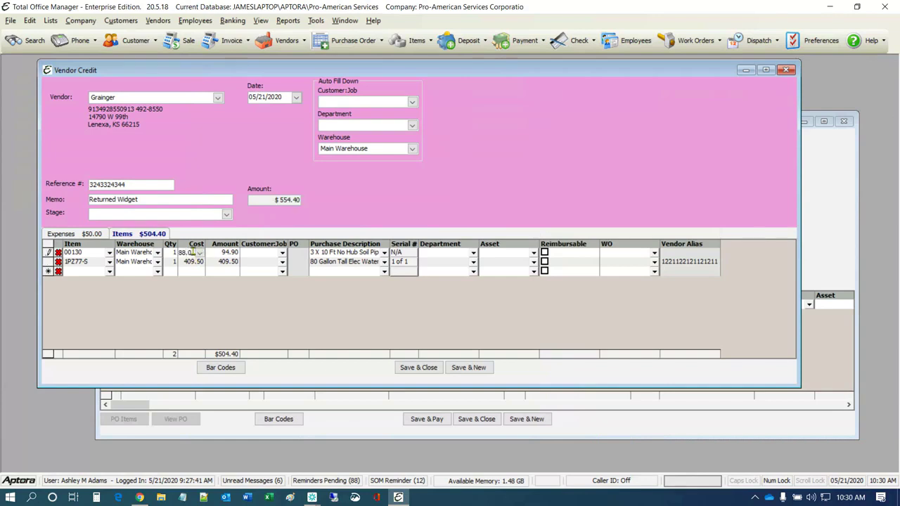
key(BackSpace)
text(.4)
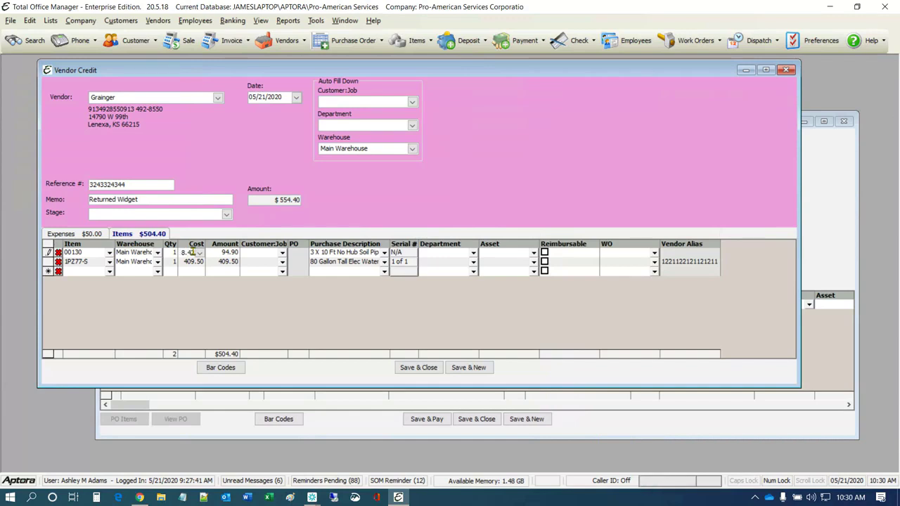
text(2)
key(Tab)
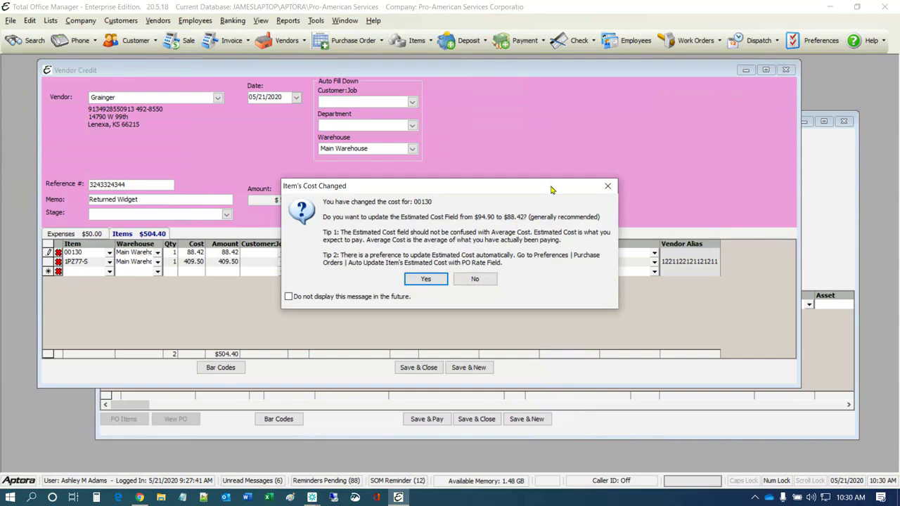
drag(551, 190, 691, 92)
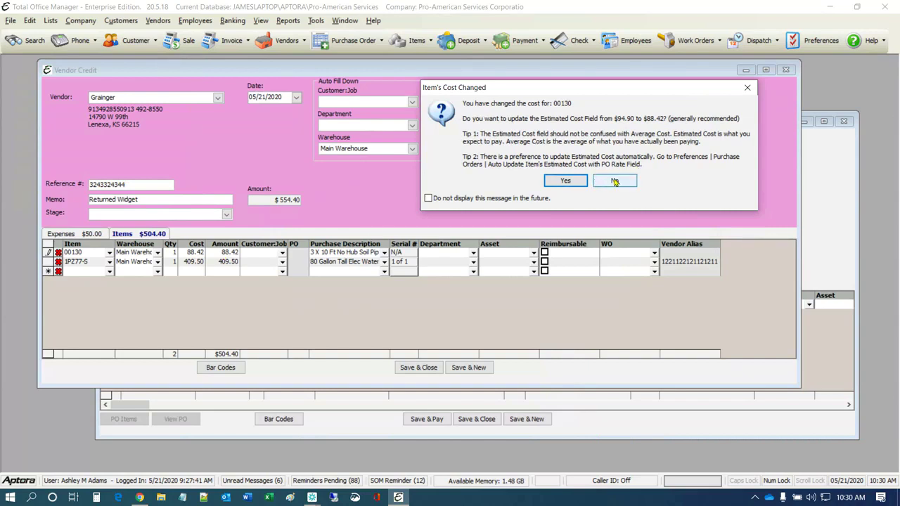
click(614, 182)
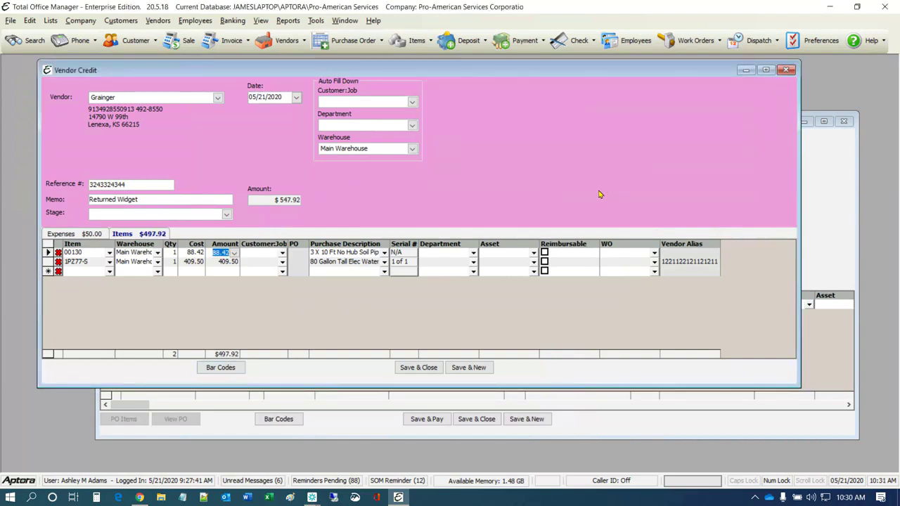
Delete the $50.00 Communications expense line from the credit, returning to the item lines
click(193, 266)
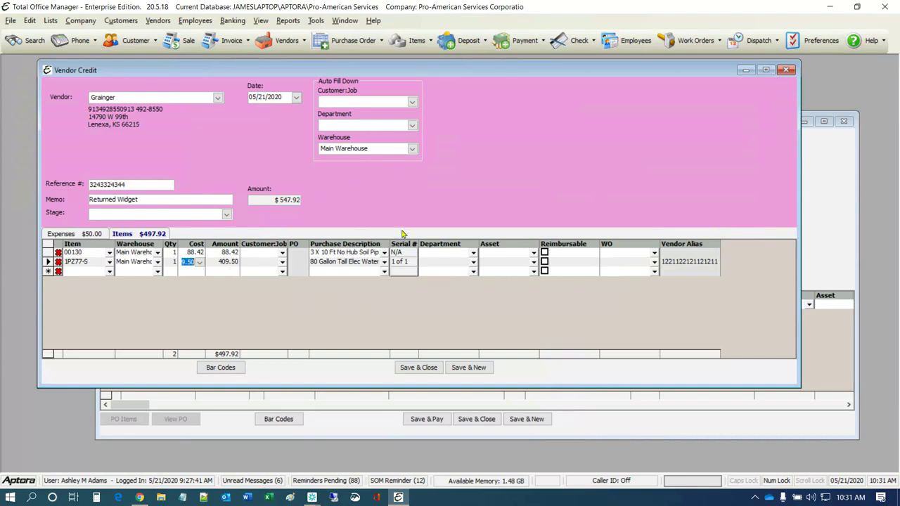
click(72, 235)
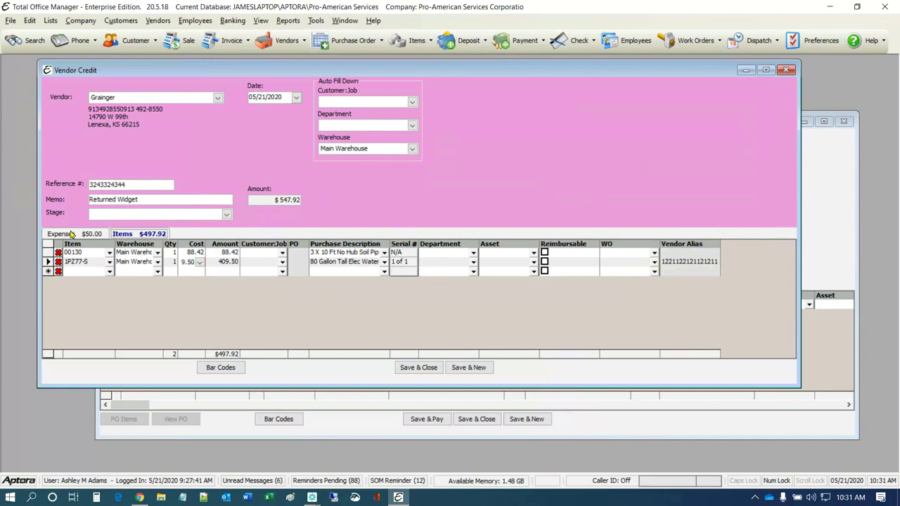
click(72, 235)
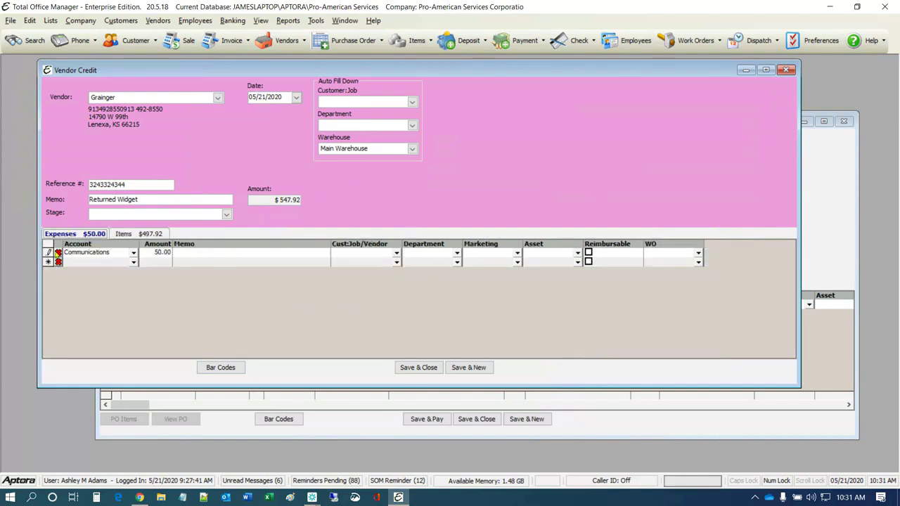
click(58, 254)
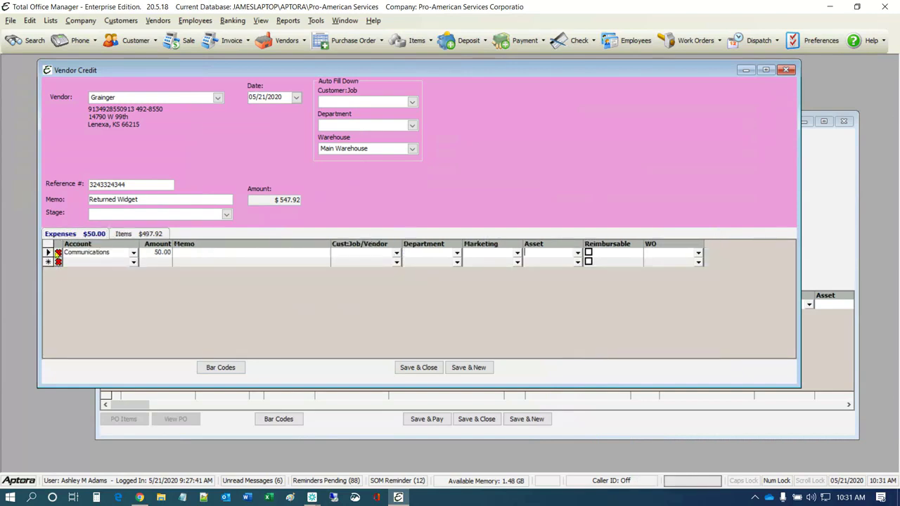
click(136, 236)
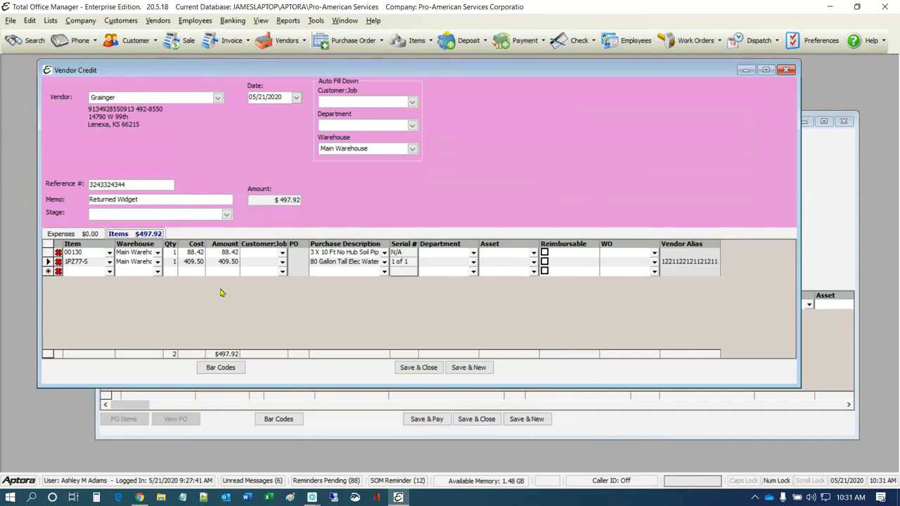
Open the date calendar for the credit's Date field
click(264, 99)
click(278, 98)
click(297, 98)
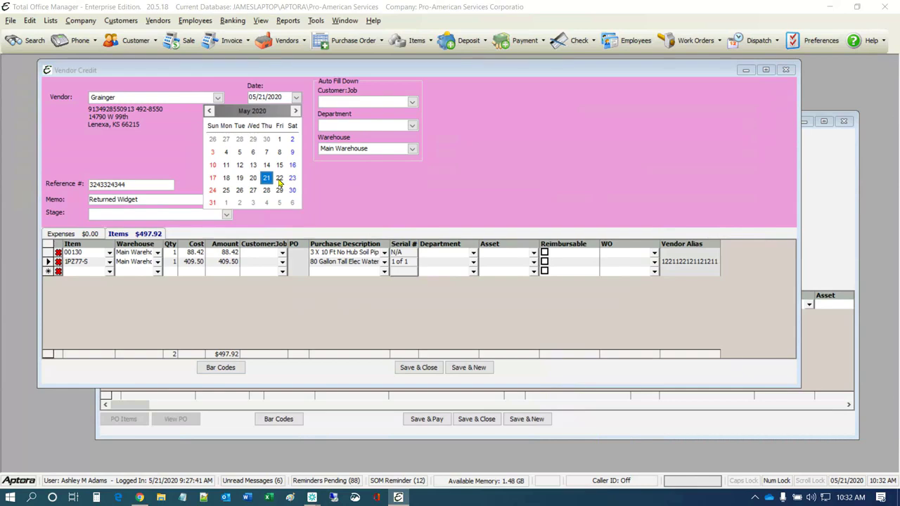
Date the credit 05/22/2020 and widen the Warehouse column to show Main Warehouse
click(279, 178)
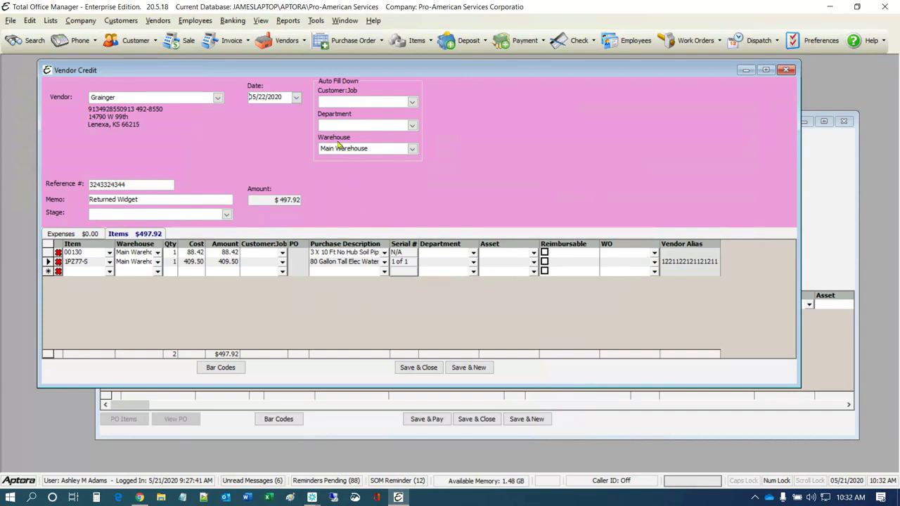
key(ctrl)
key(ctrl)
drag(163, 244, 207, 244)
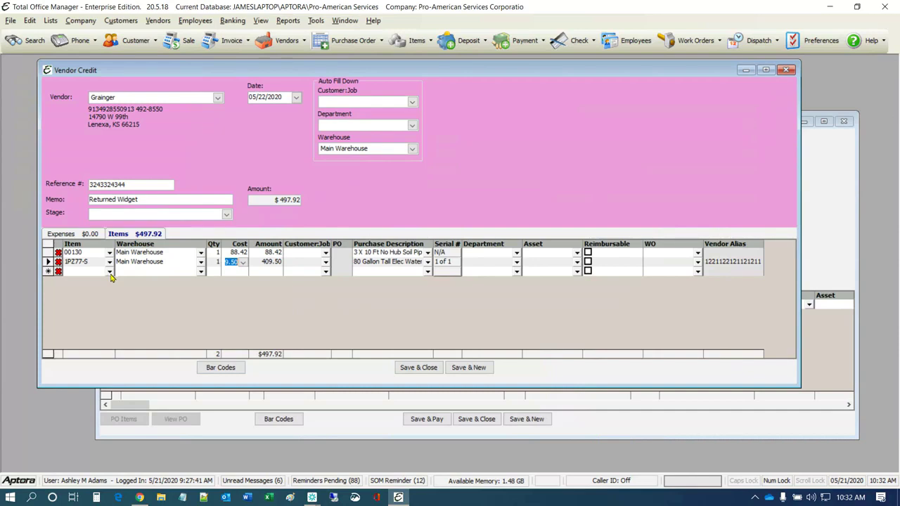
Start a third item line, dismiss Item Lookup without choosing, and widen the Customer:Job column
click(110, 272)
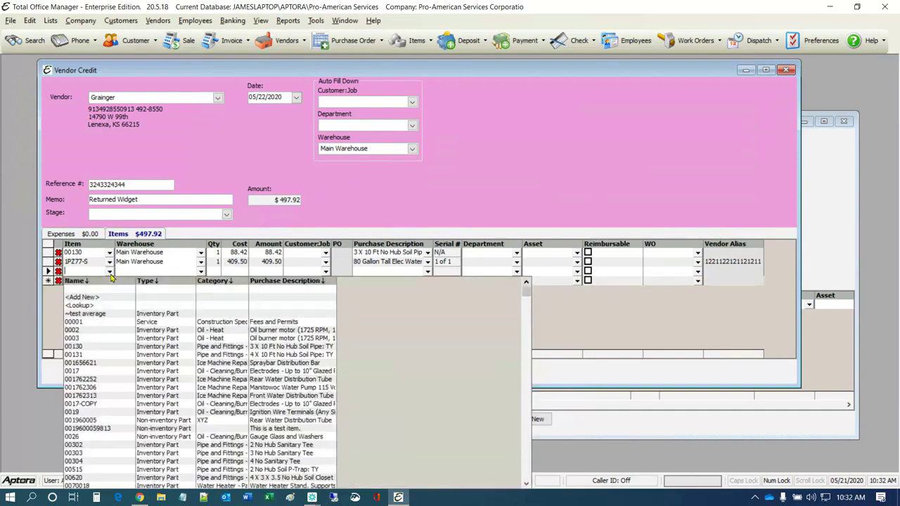
click(90, 305)
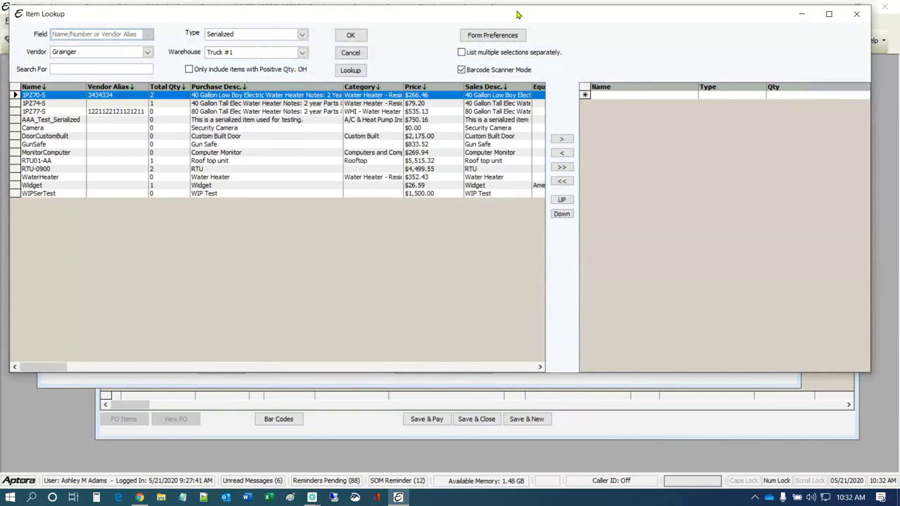
click(859, 14)
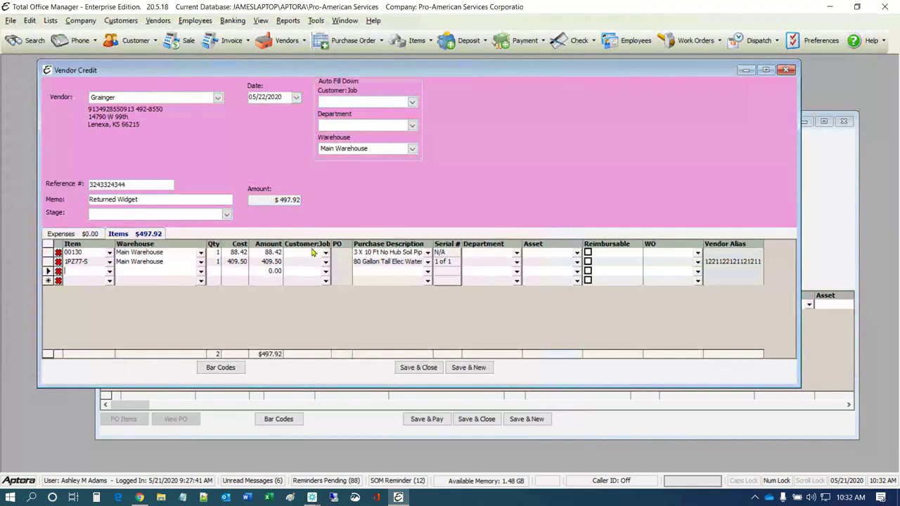
drag(330, 243, 380, 243)
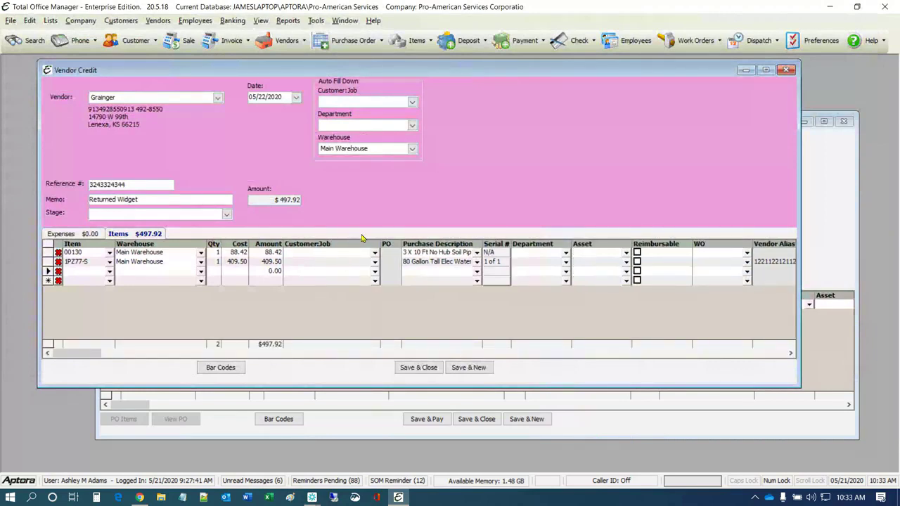
Set ABC Company as the auto-fill Customer:Job without applying it to existing lines, then open row 1's Department list
click(412, 103)
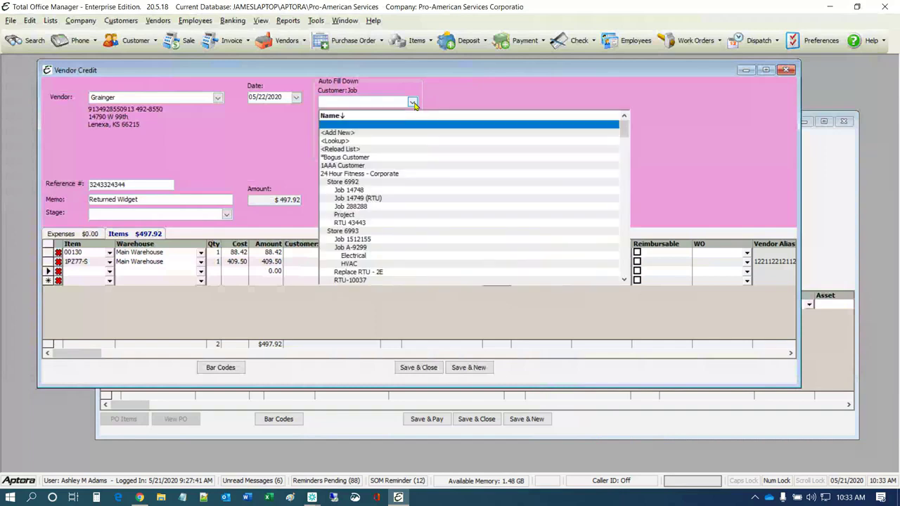
scroll(357, 240, down, 5)
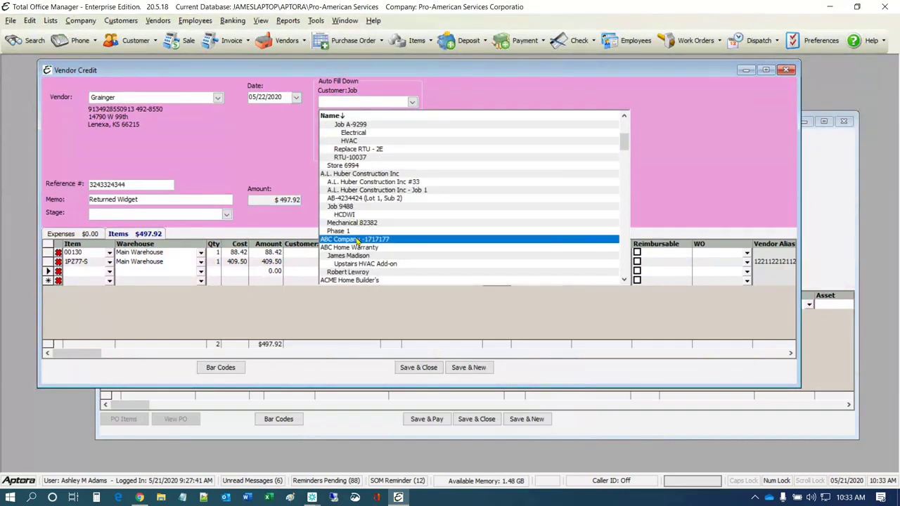
click(357, 240)
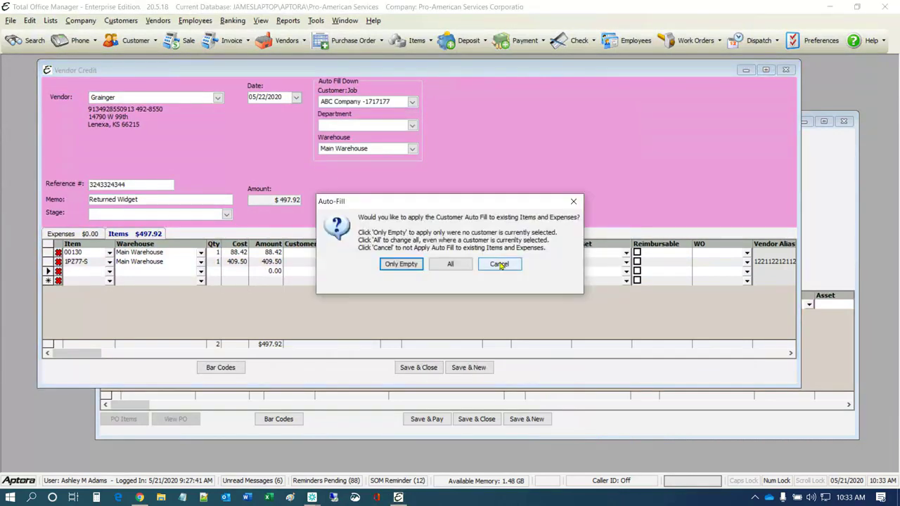
drag(521, 203, 685, 101)
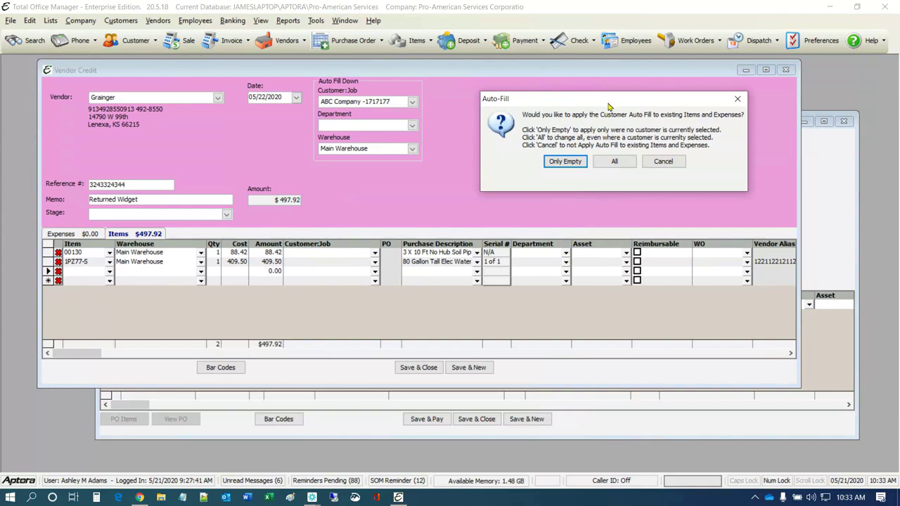
drag(609, 107, 567, 112)
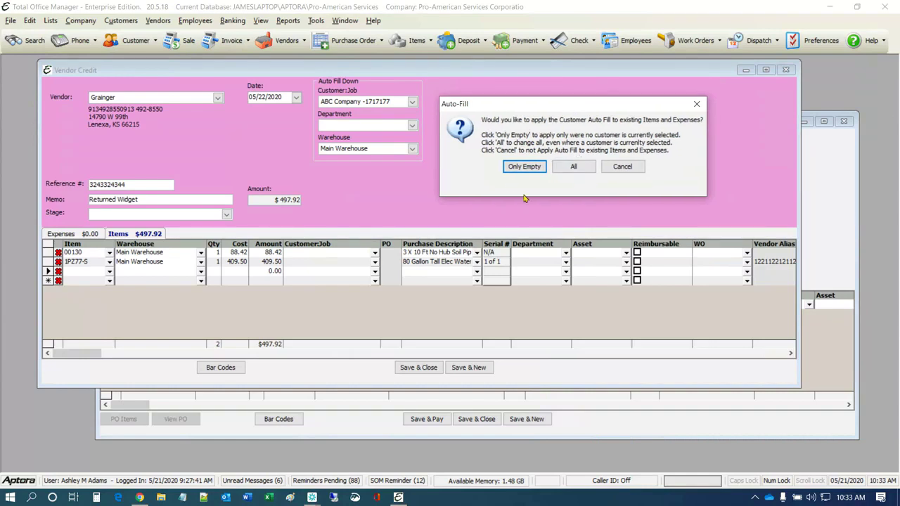
click(623, 168)
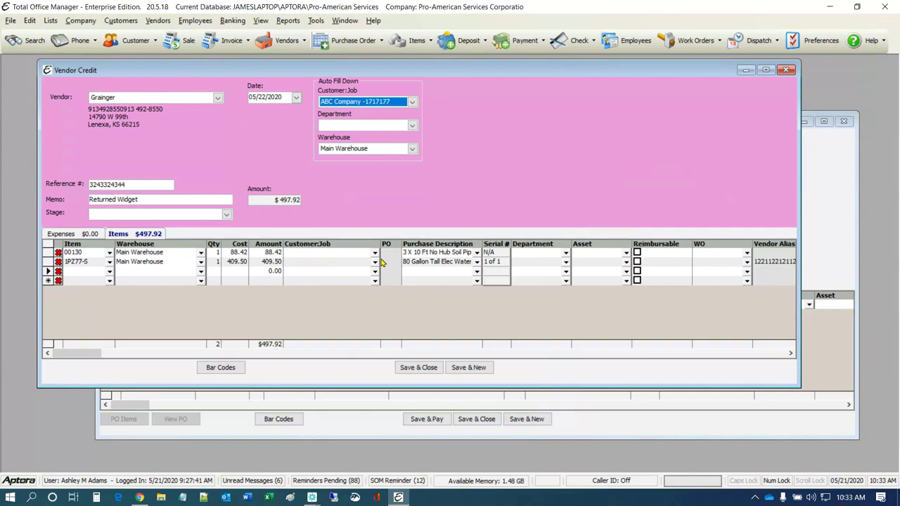
click(567, 254)
click(566, 254)
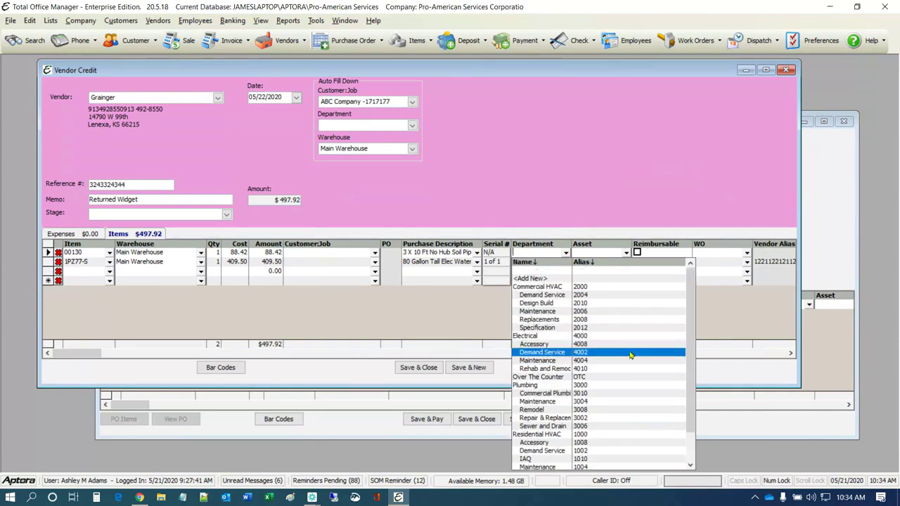
Close the first item line's Department list without choosing a department
click(620, 202)
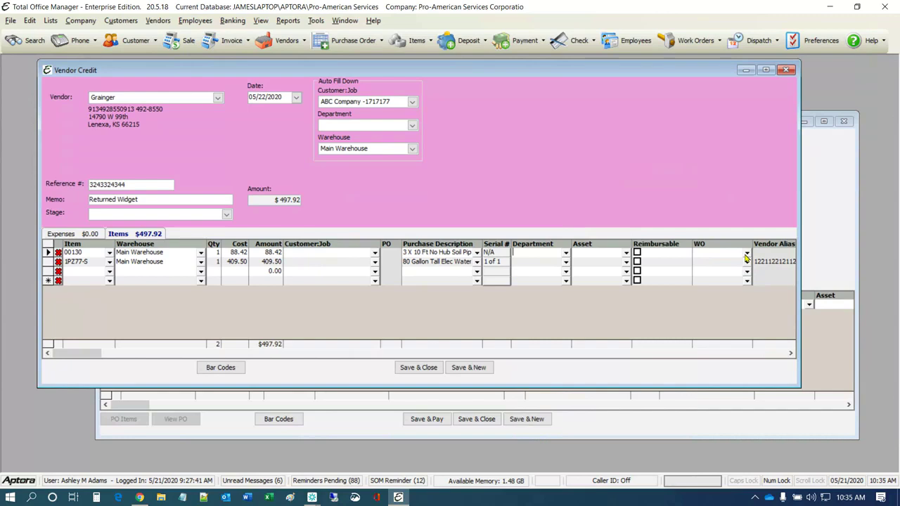
right_click(496, 146)
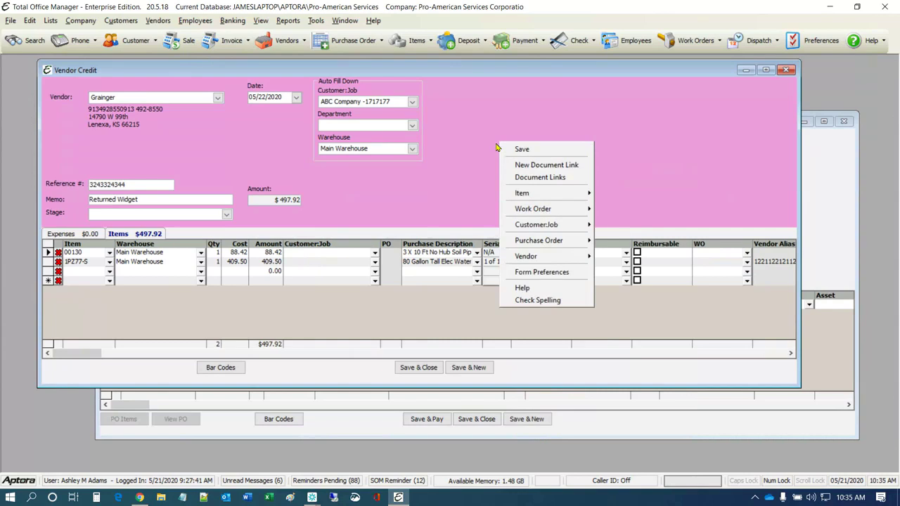
mouse_move(527, 195)
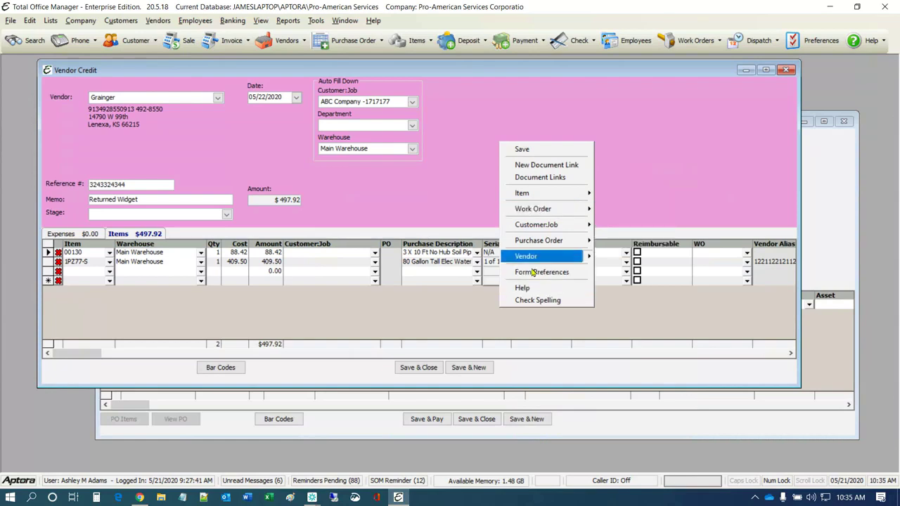
click(421, 207)
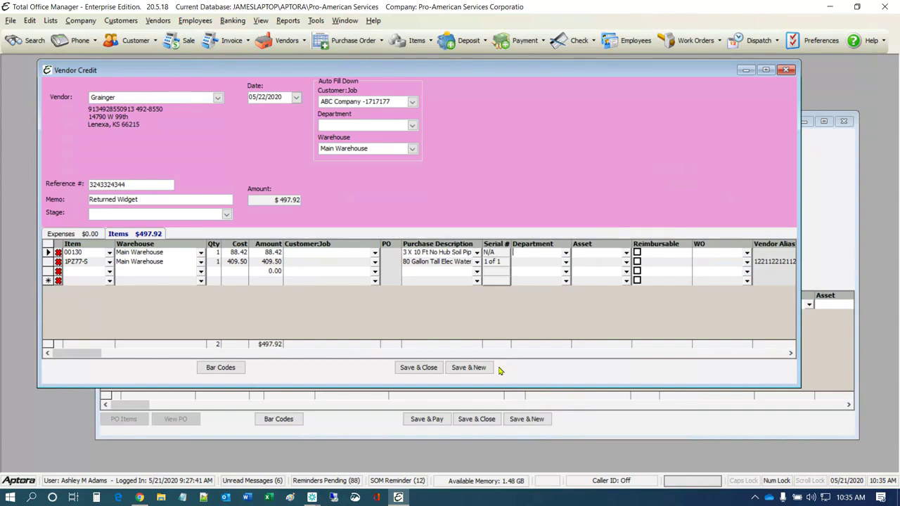
Append 'JRL' to the end of the vendor credit's reference number
double_click(144, 184)
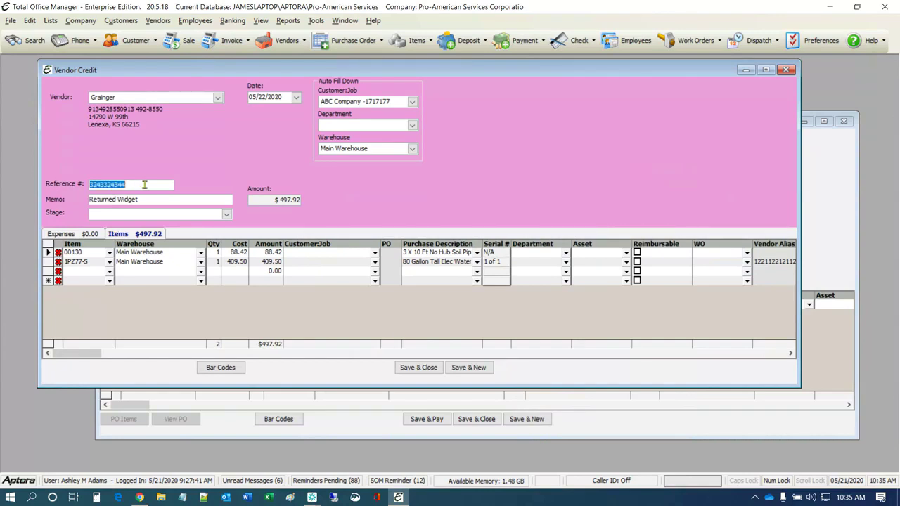
click(145, 184)
text(JRL)
Dismiss the invalid-item warning, delete the blank item row, and save and close the credit
click(411, 367)
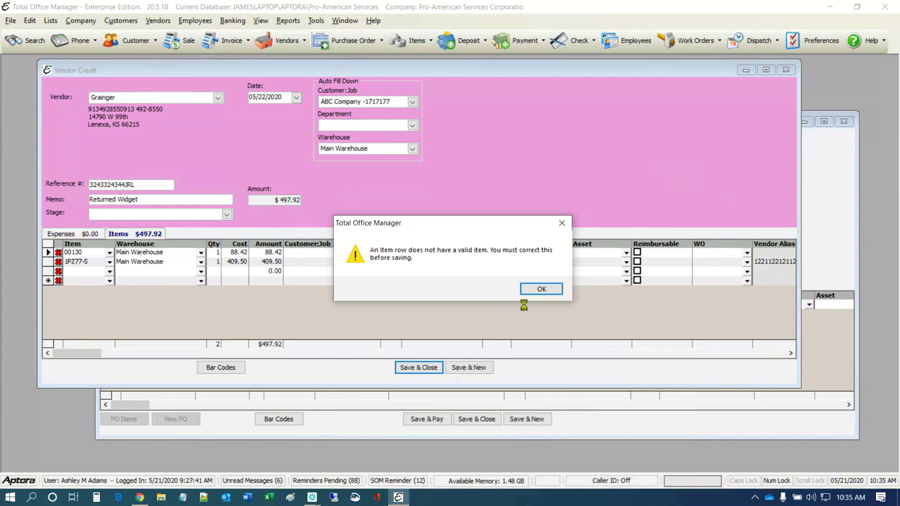
click(539, 289)
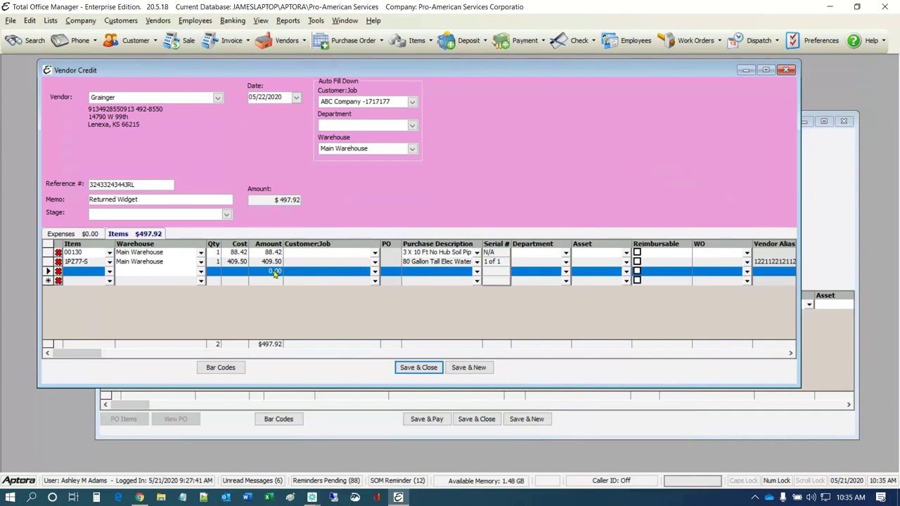
click(59, 272)
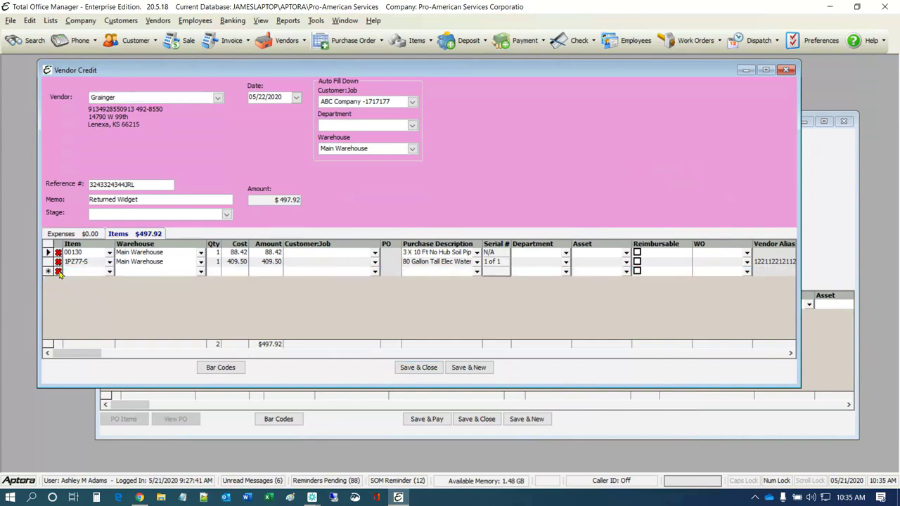
click(417, 368)
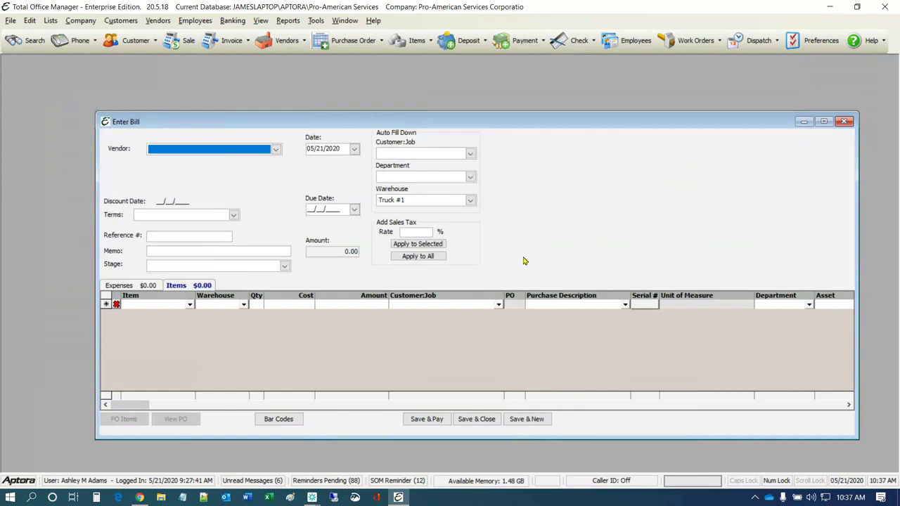
Close the blank Enter Bill window
click(845, 122)
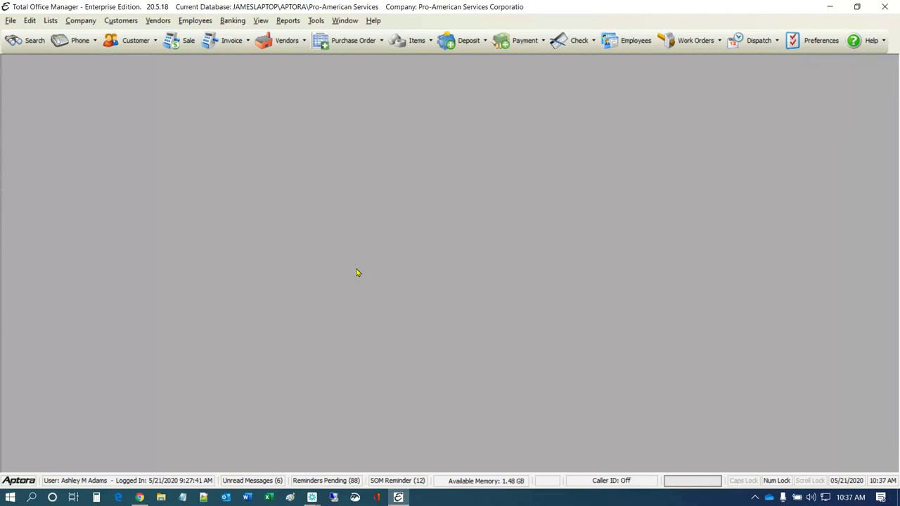
Open the Vendor Credit List and select the 5/22/2020 Grainger credit with $497.92 remaining
click(161, 22)
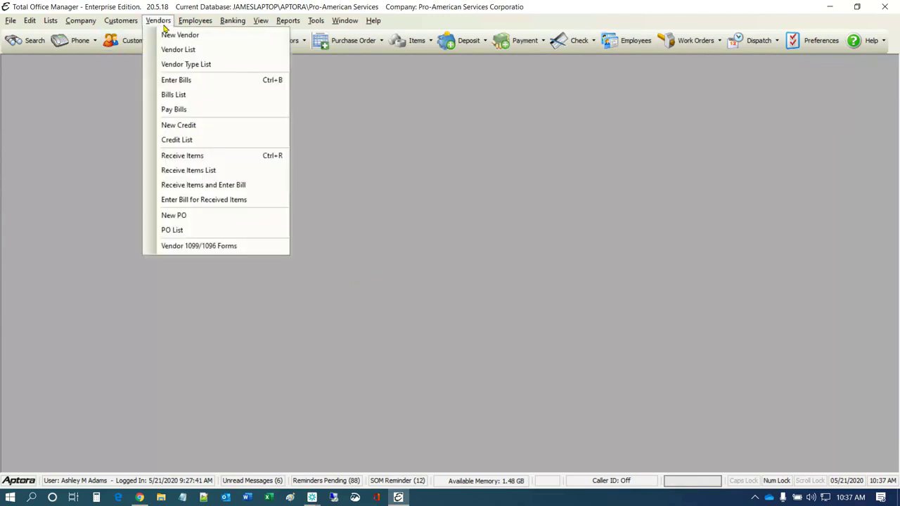
click(187, 141)
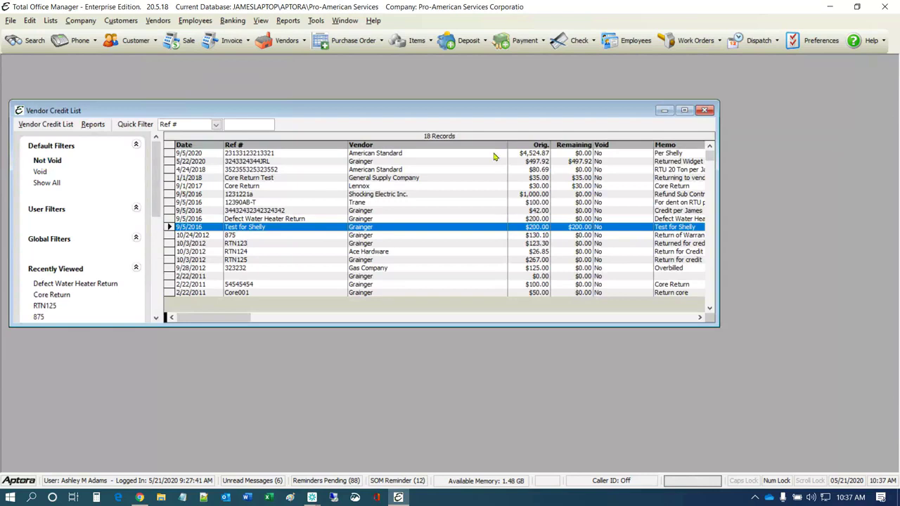
click(579, 153)
click(587, 228)
click(588, 161)
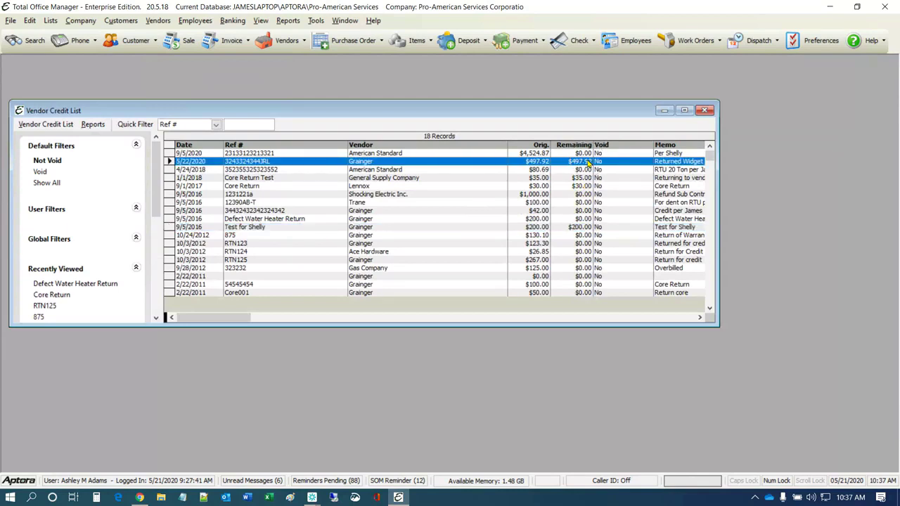
click(154, 22)
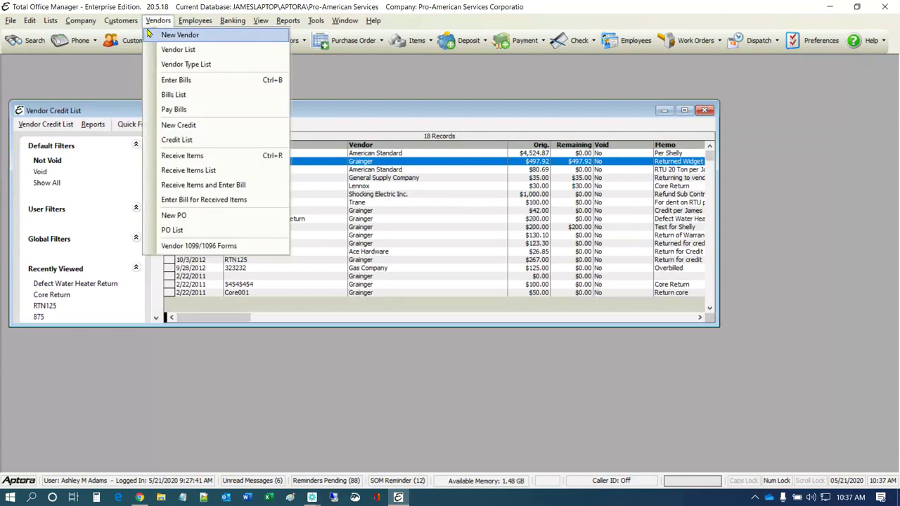
Open Pay Bills and quick-filter by Ref No for 'jr', leaving one $26.88 Grainger bill
click(176, 110)
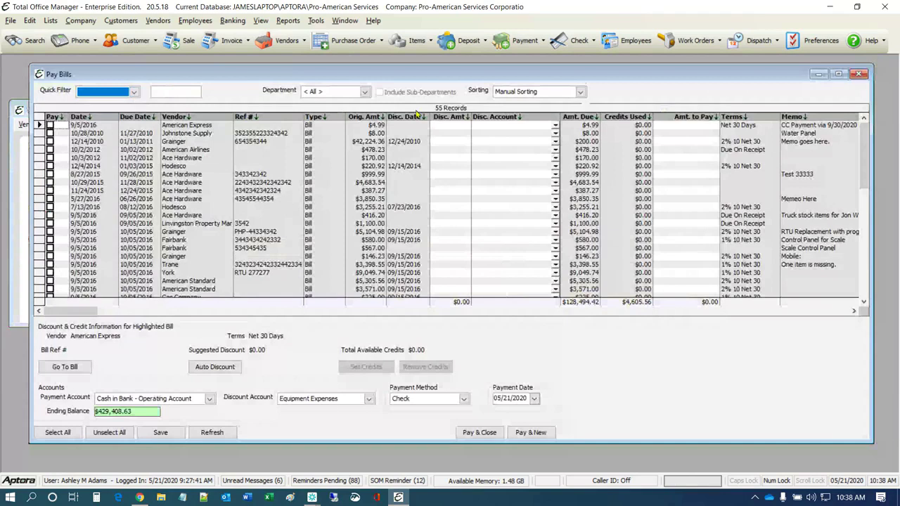
click(133, 91)
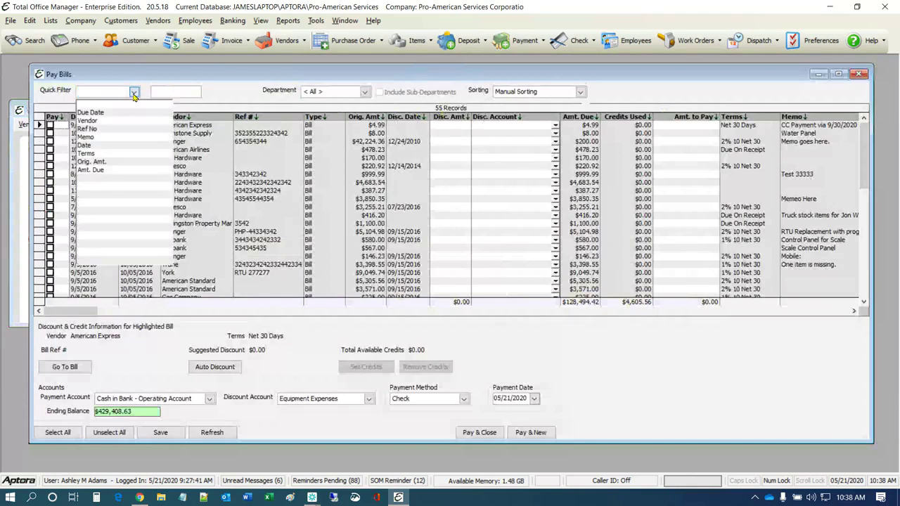
click(106, 131)
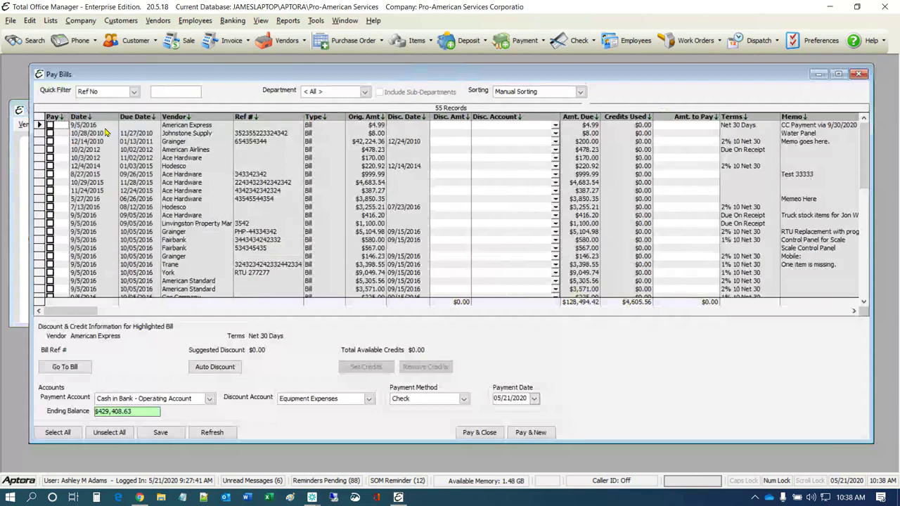
text(jrl)
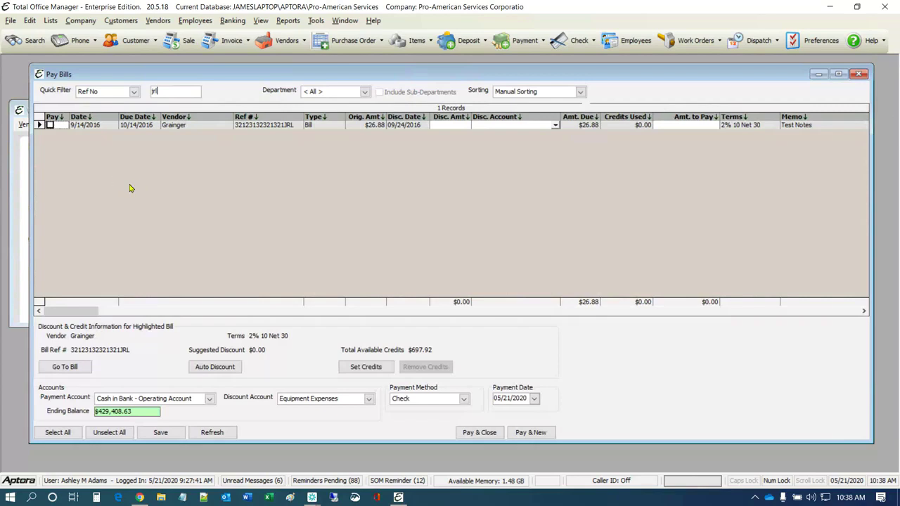
click(133, 93)
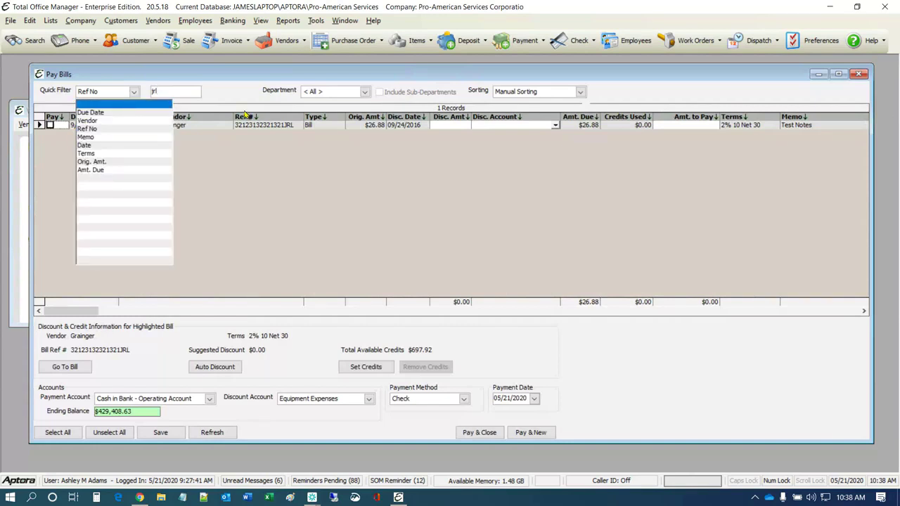
Quick-filter Pay Bills by vendor 'grain' to show the 12 Grainger bills, keeping Manual Sorting
click(97, 121)
key(Tab)
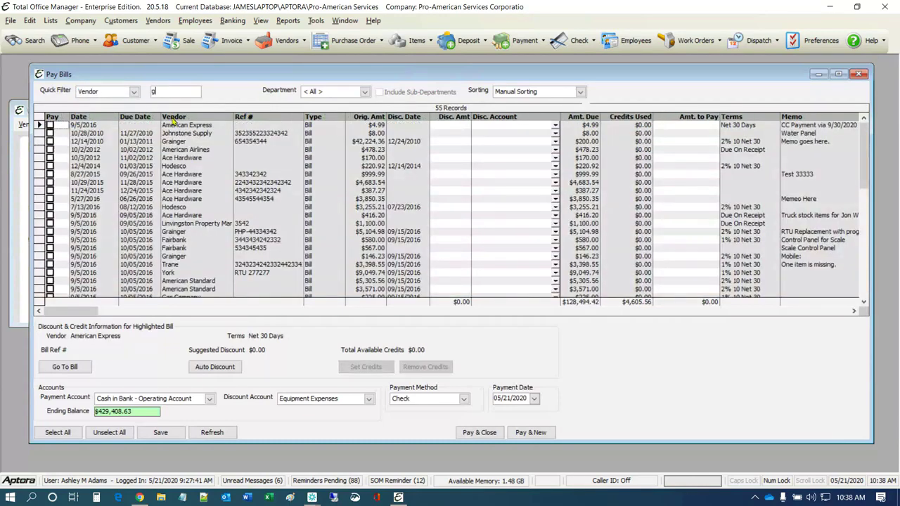
text(grain)
key(Return)
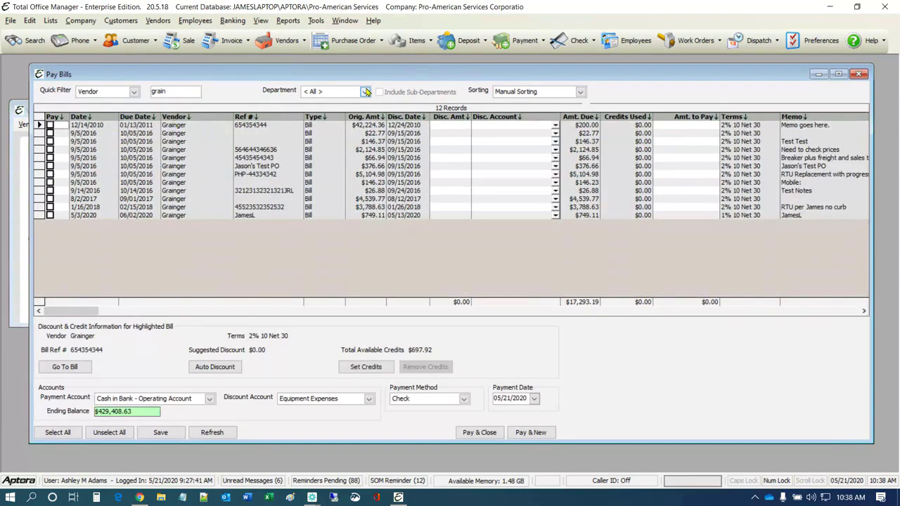
click(579, 94)
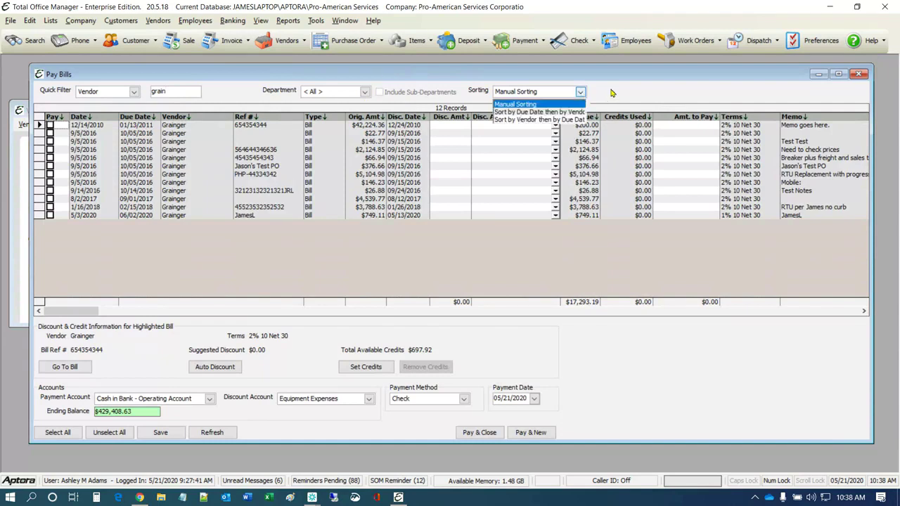
click(611, 92)
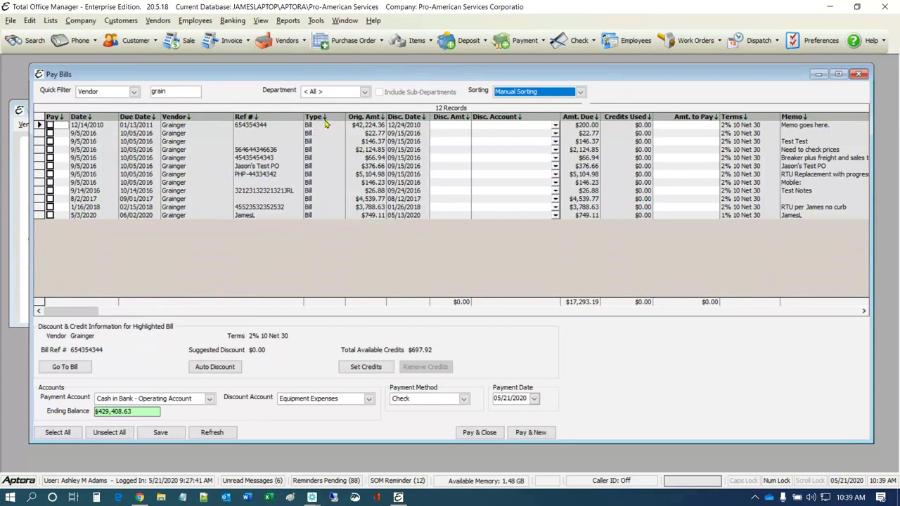
Mark the 8/2/2017 Grainger bill of $4,539.77 for payment
click(308, 166)
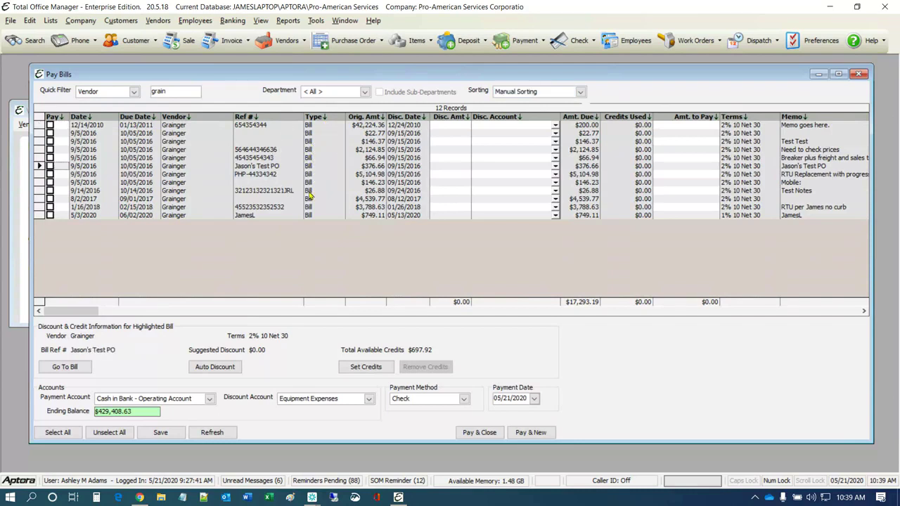
click(308, 191)
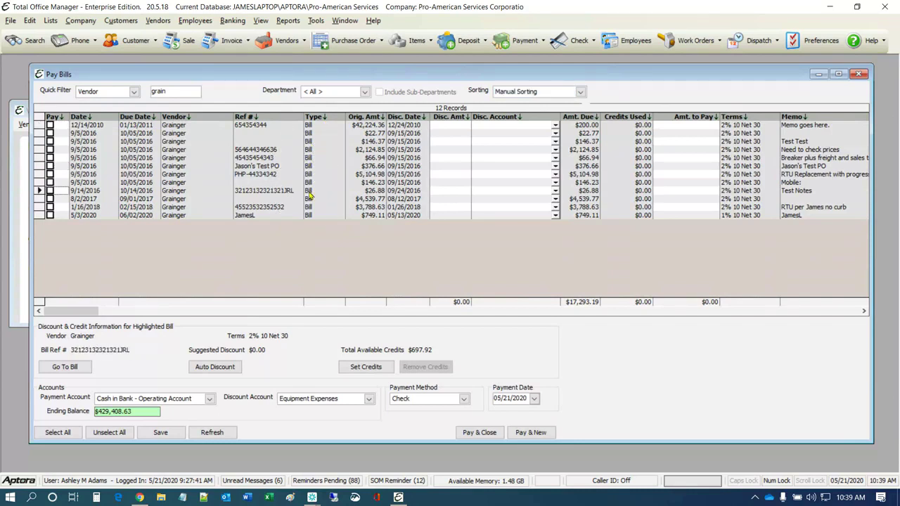
click(50, 199)
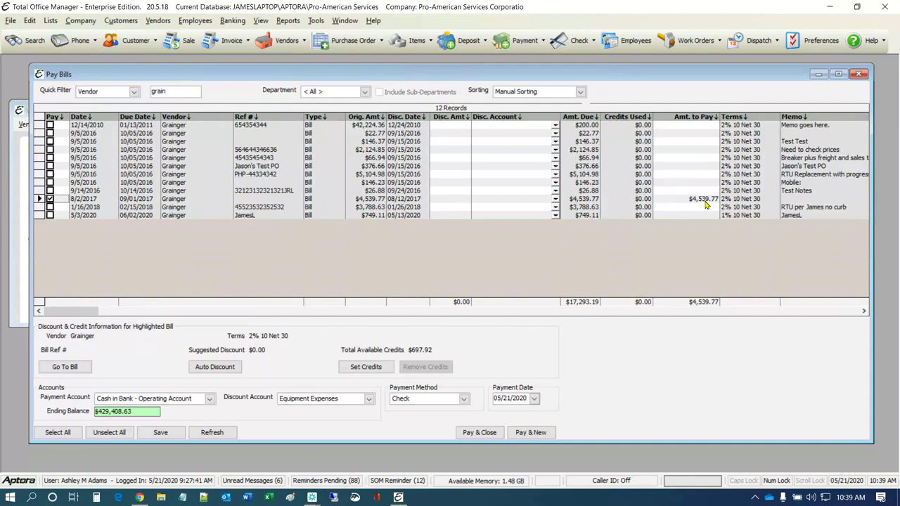
click(451, 203)
In Set Credits for the 8/2/2017 bill, stop using the $200.00 credit
click(365, 367)
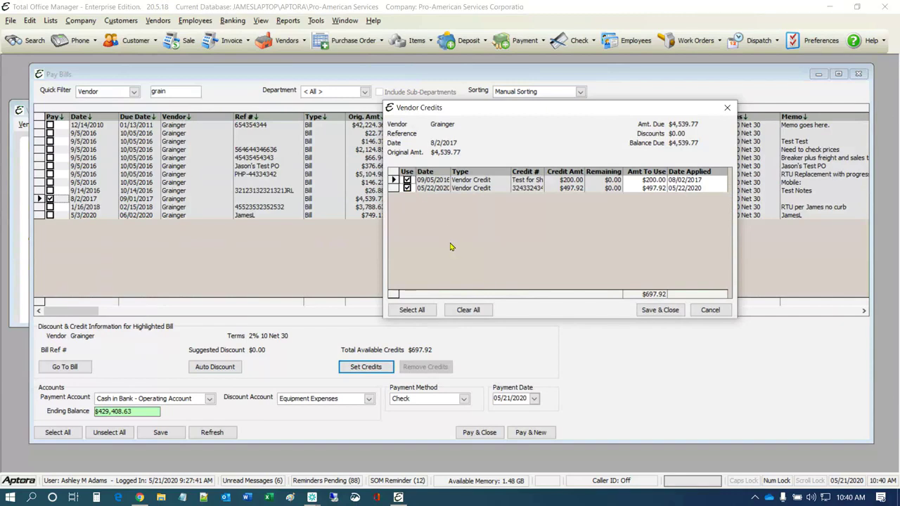
click(407, 180)
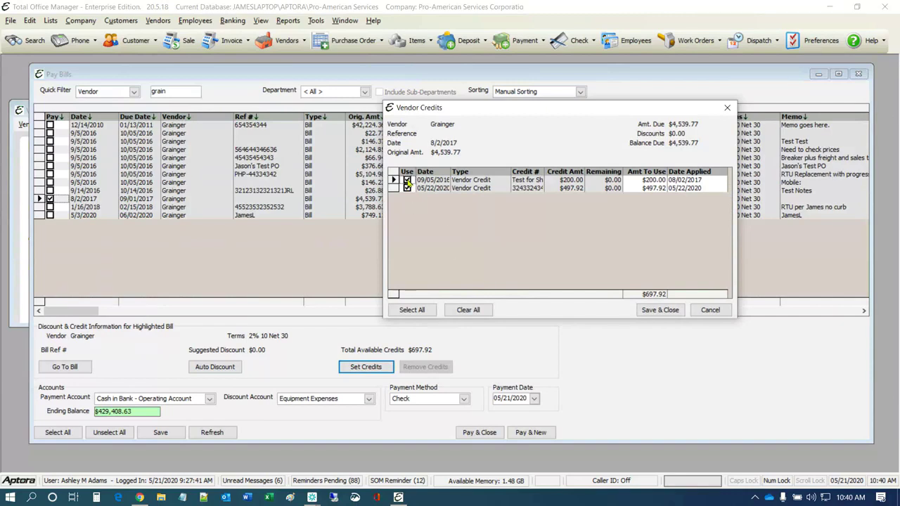
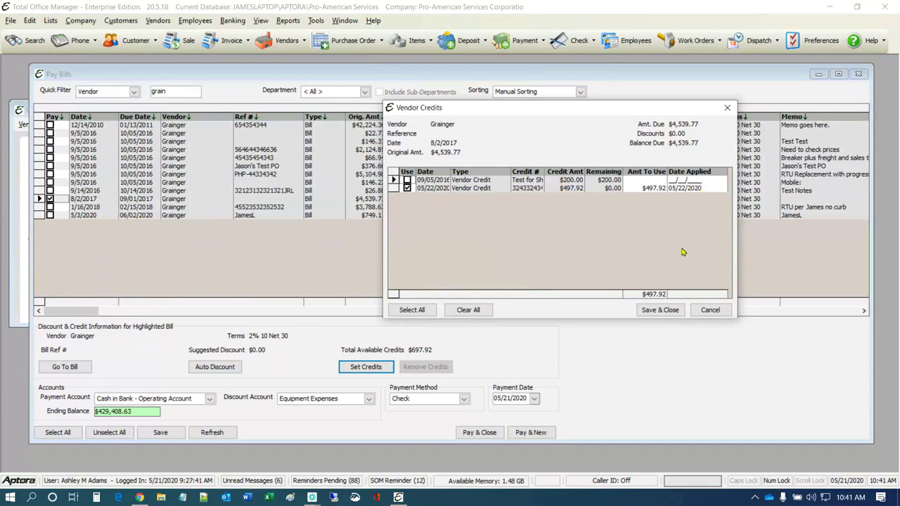
Save the $497.92 vendor credit to the 8/2/2017 bill, leaving $4,041.85 to pay
click(661, 310)
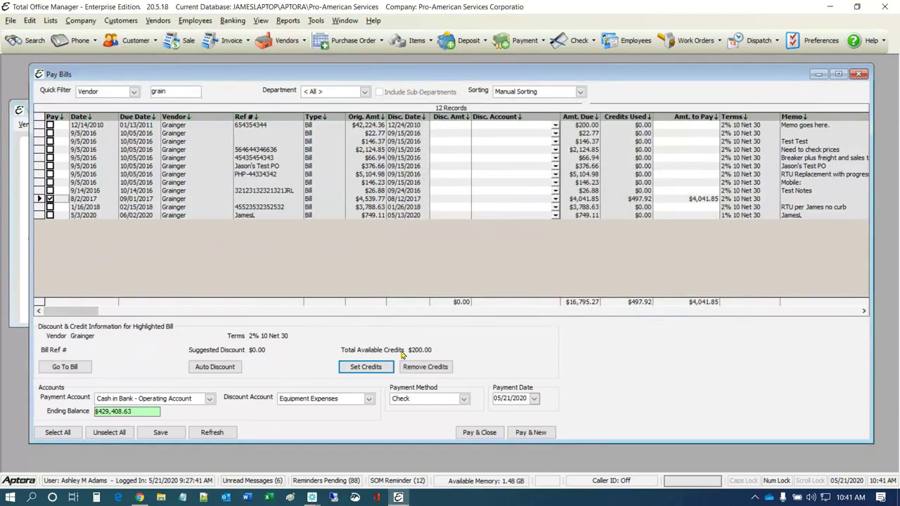
key(ctrl)
click(329, 398)
click(463, 398)
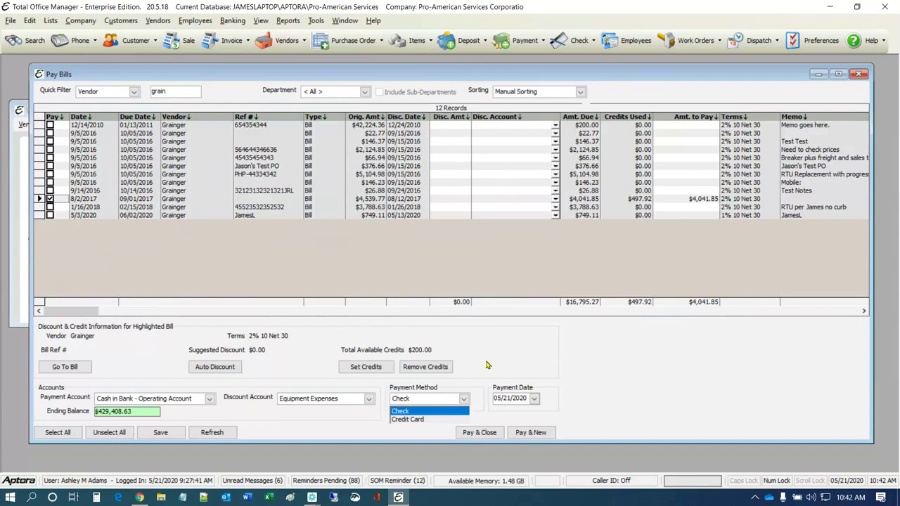
Keep Check as the payment method, browse Manage Credit Cards, and set payment date 05/22/2020
click(441, 411)
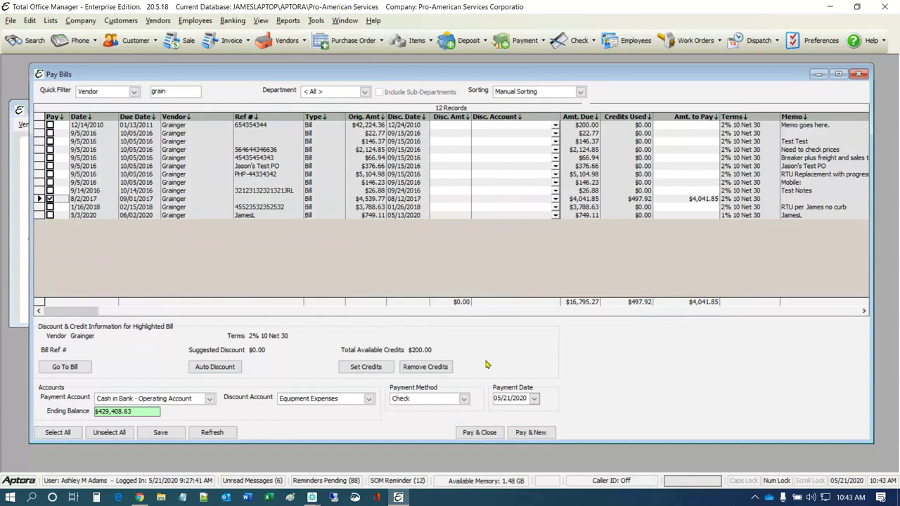
click(232, 21)
mouse_move(281, 229)
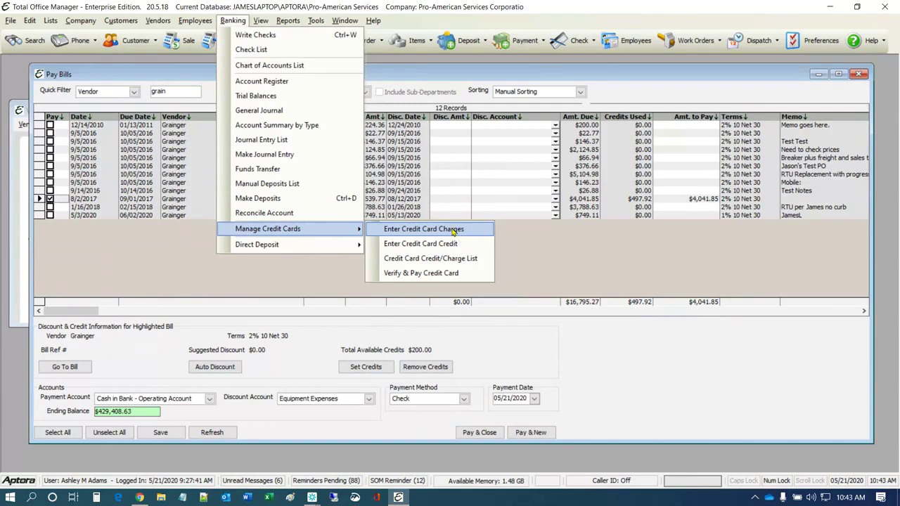
click(471, 372)
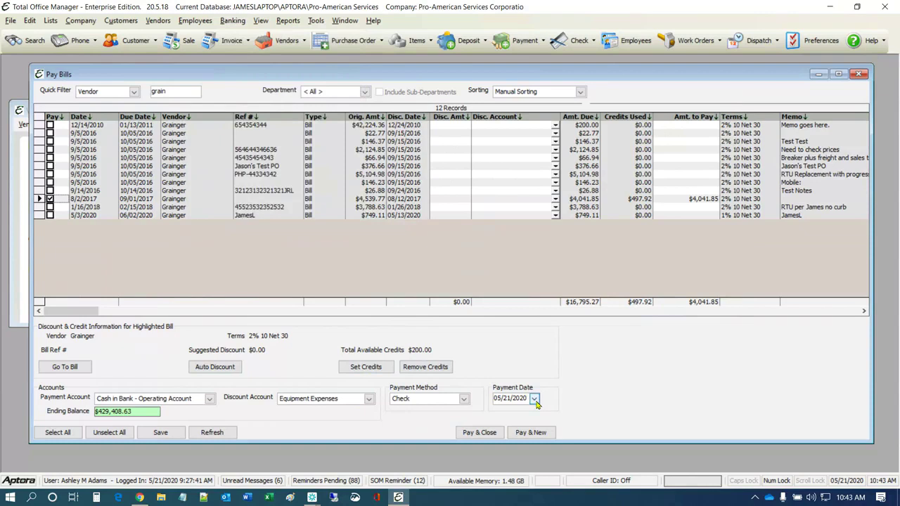
click(535, 399)
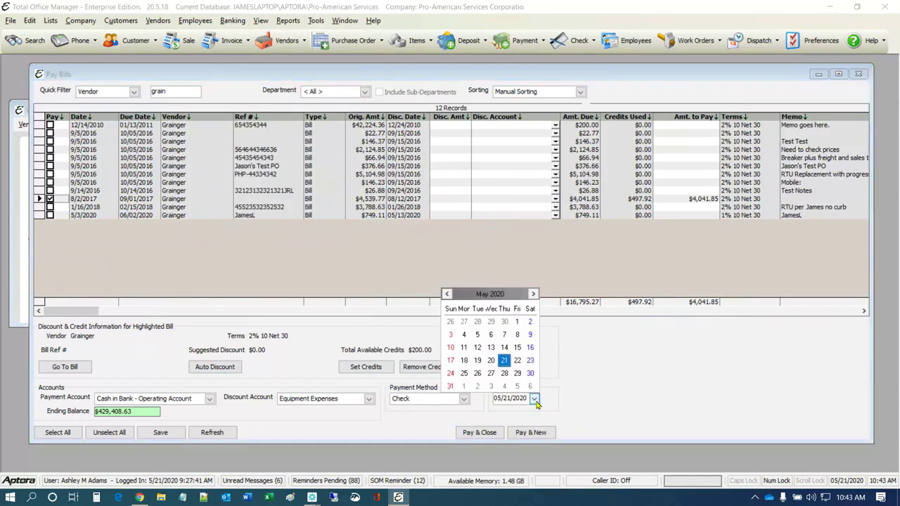
click(517, 360)
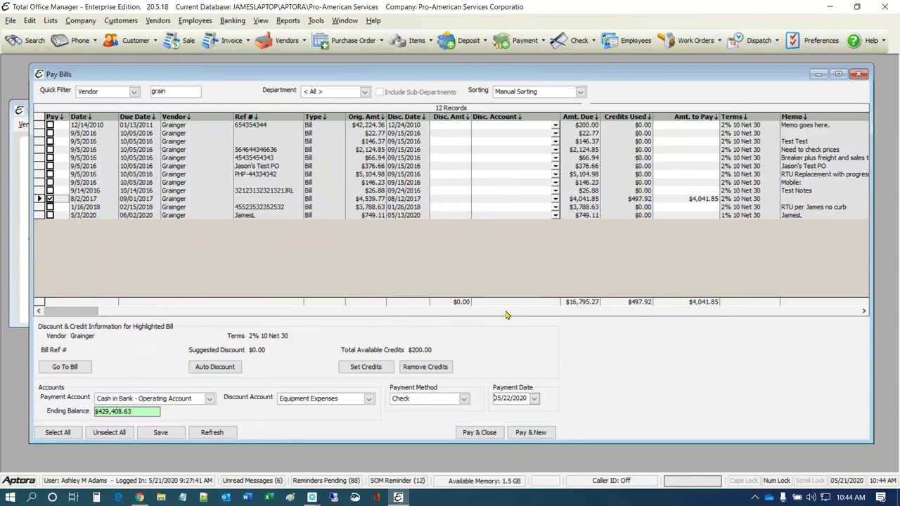
Refresh the Grainger bills and briefly look at the Vendors Bills List
click(211, 434)
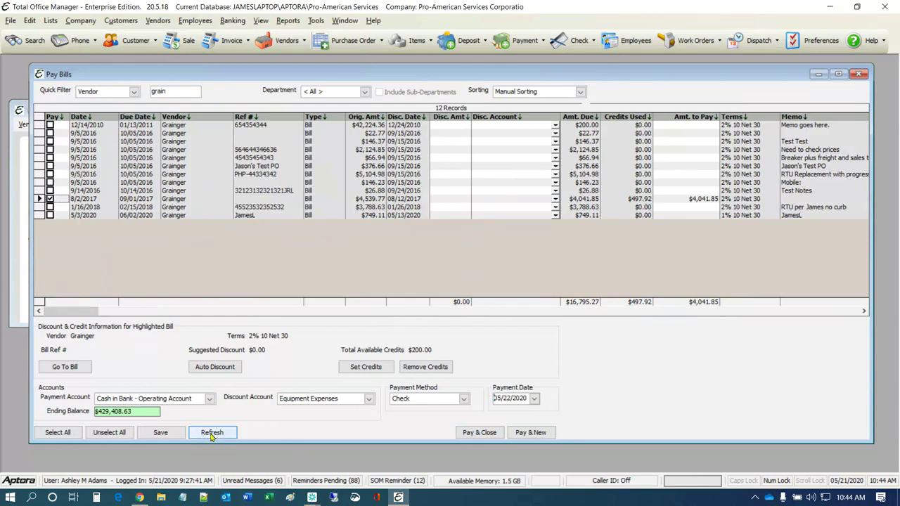
click(157, 20)
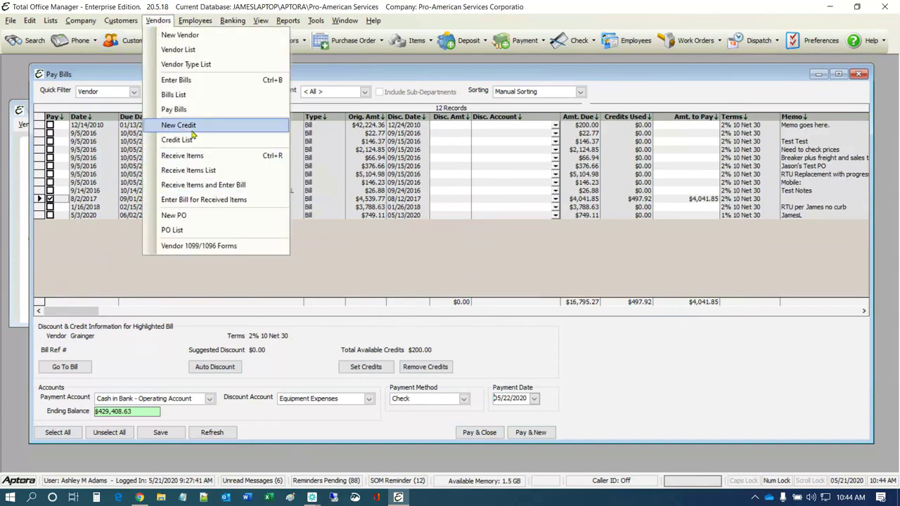
click(193, 96)
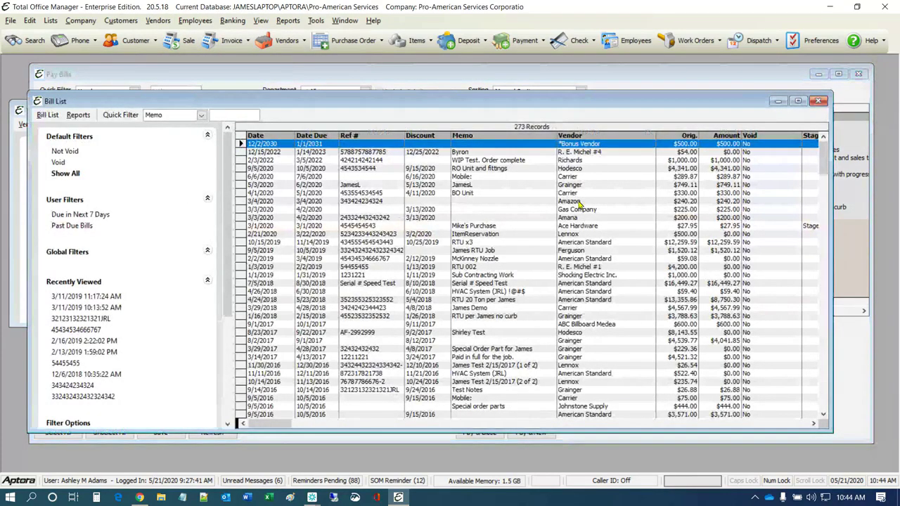
click(818, 100)
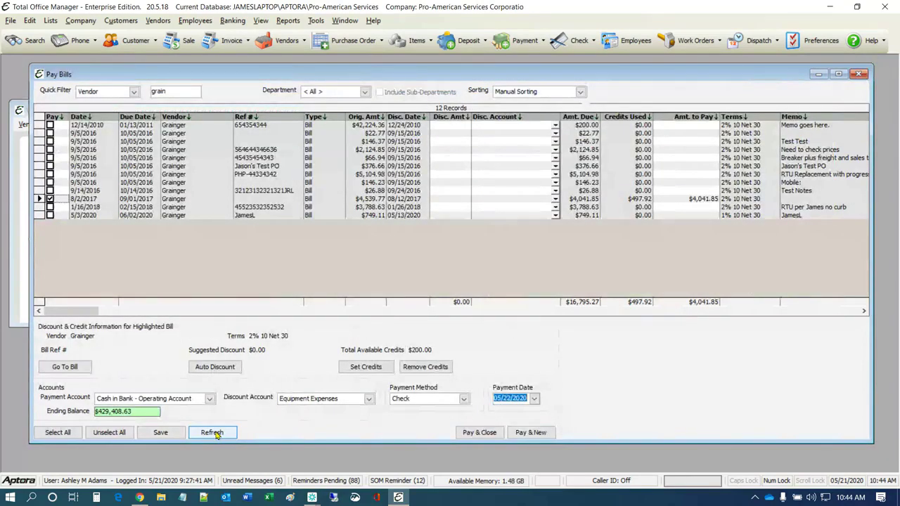
Save the pending $4,041.85 Grainger payment and refresh the bill list
click(160, 434)
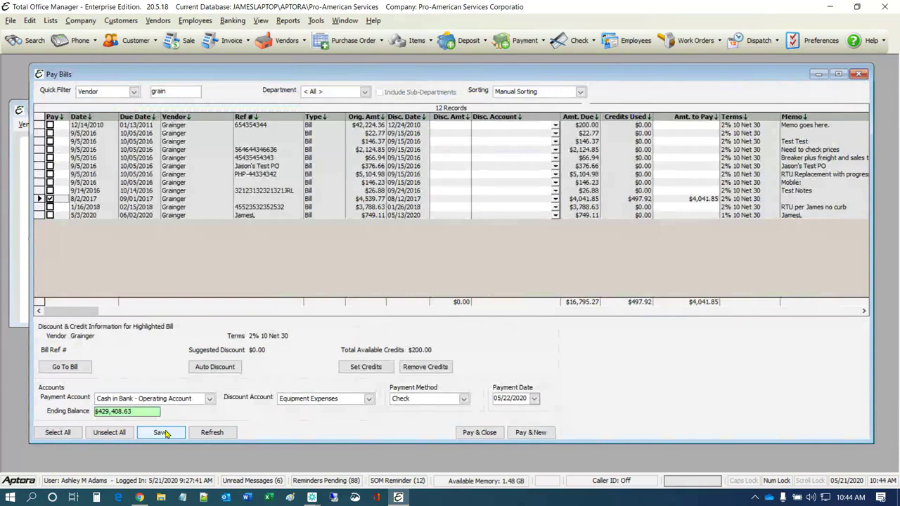
click(162, 434)
click(212, 434)
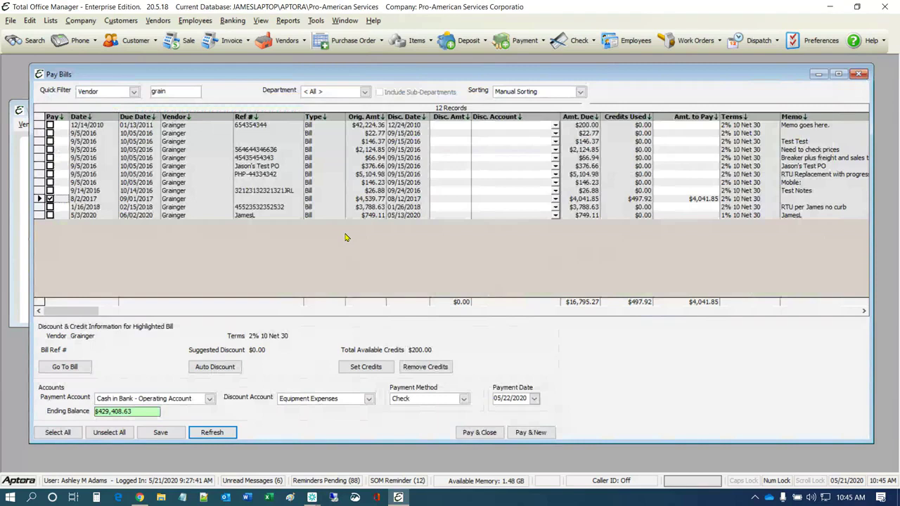
right_click(575, 343)
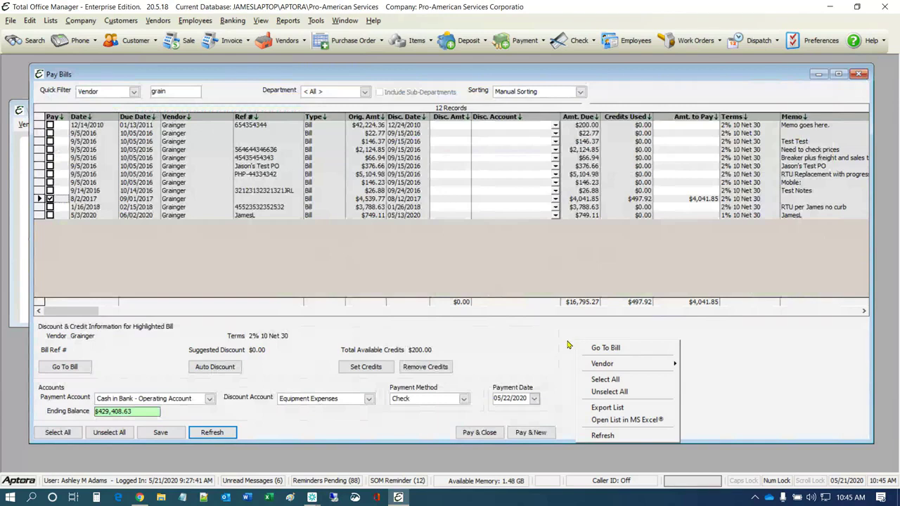
click(615, 350)
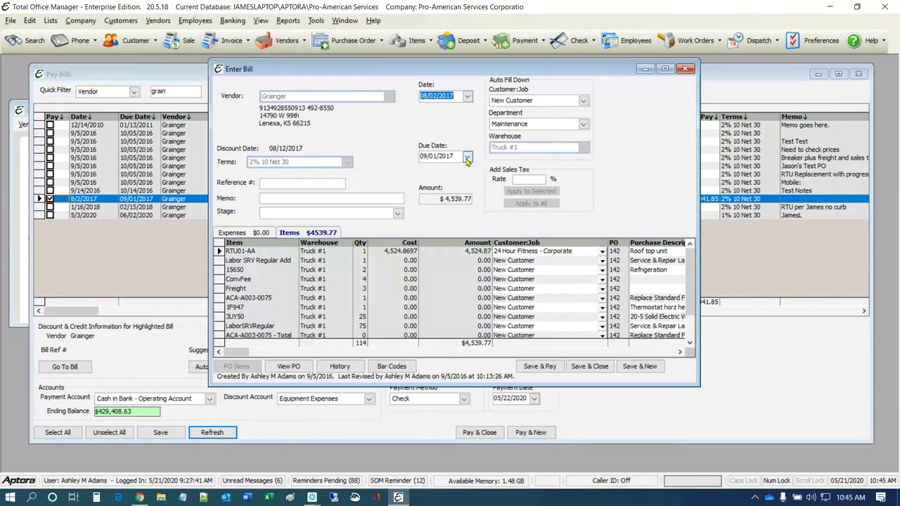
click(686, 69)
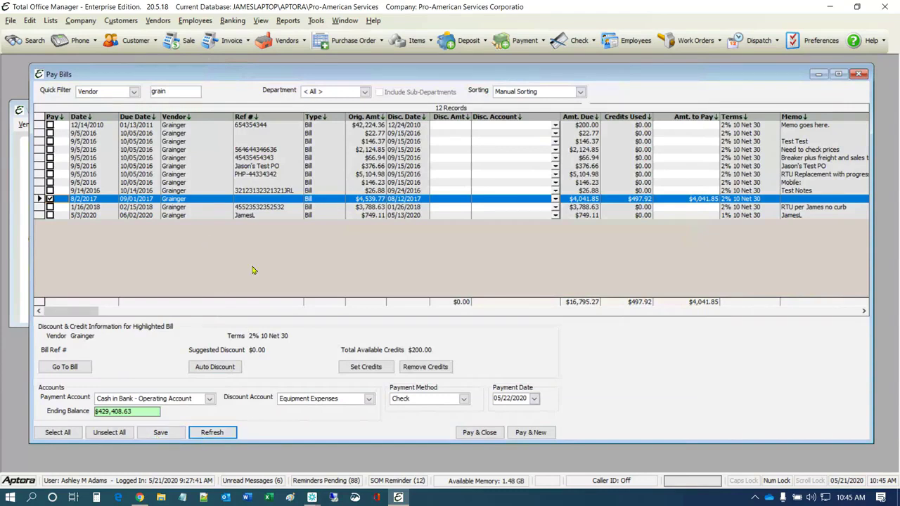
Open Grainger's Vendor History and review its purchase orders, received items, and bills and credits
right_click(605, 362)
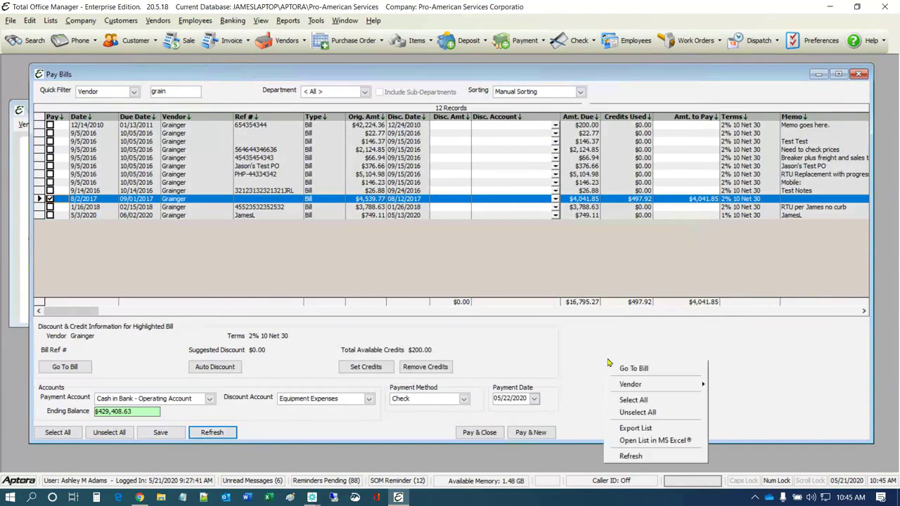
mouse_move(638, 386)
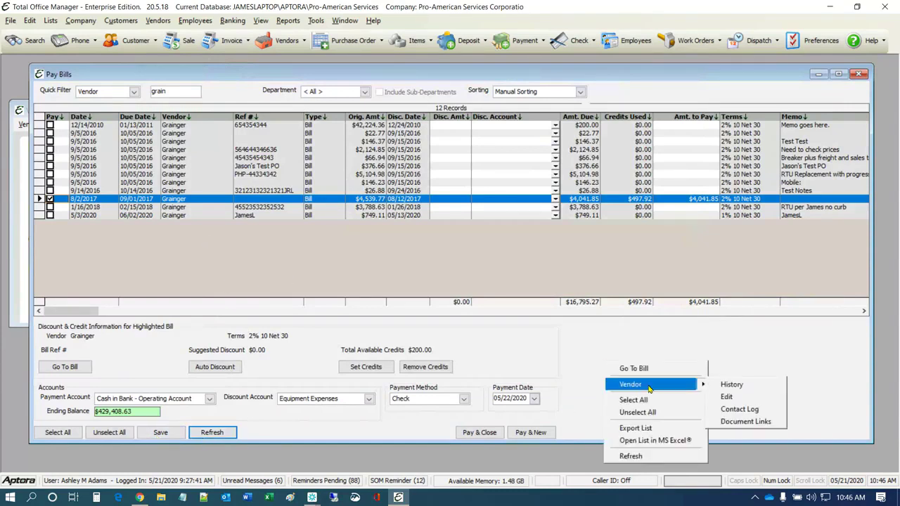
click(748, 383)
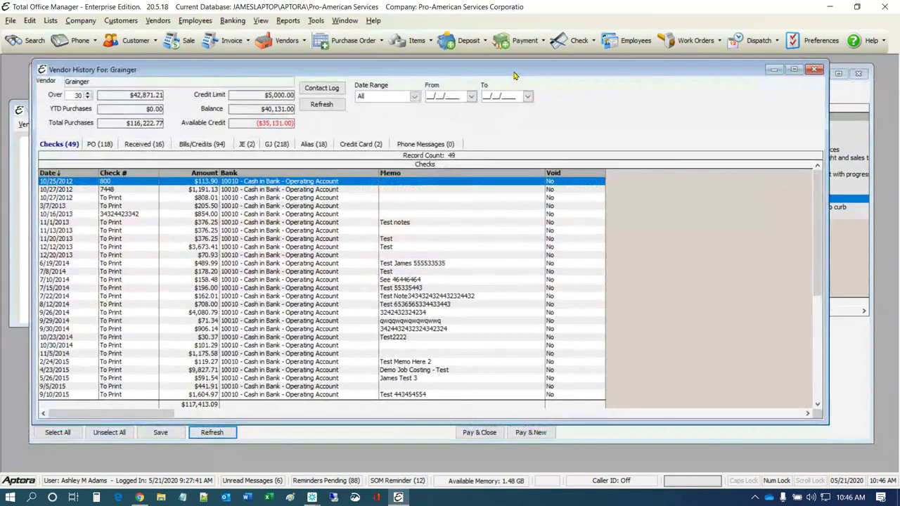
click(100, 145)
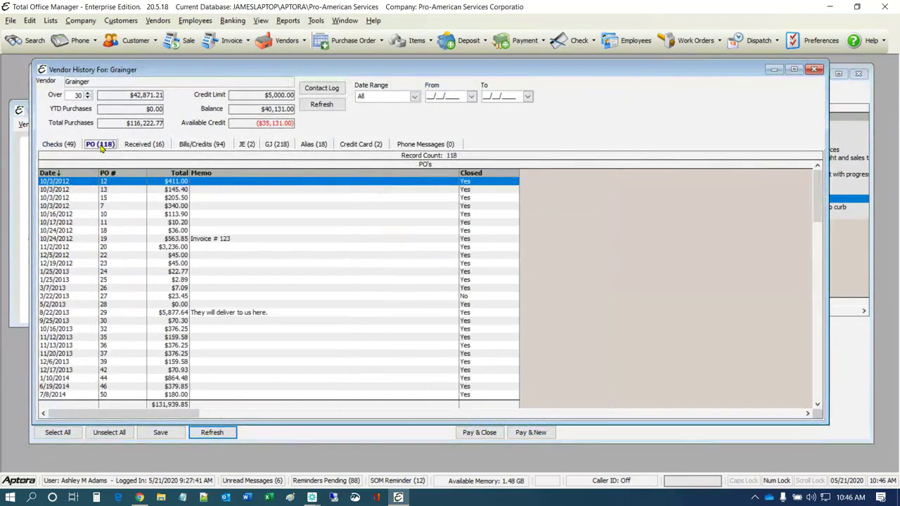
click(143, 148)
click(198, 144)
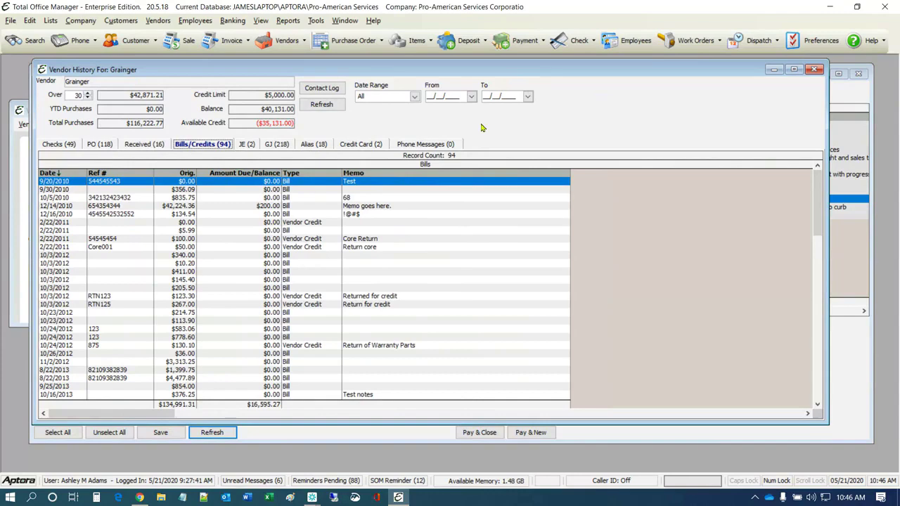
drag(496, 71, 539, 450)
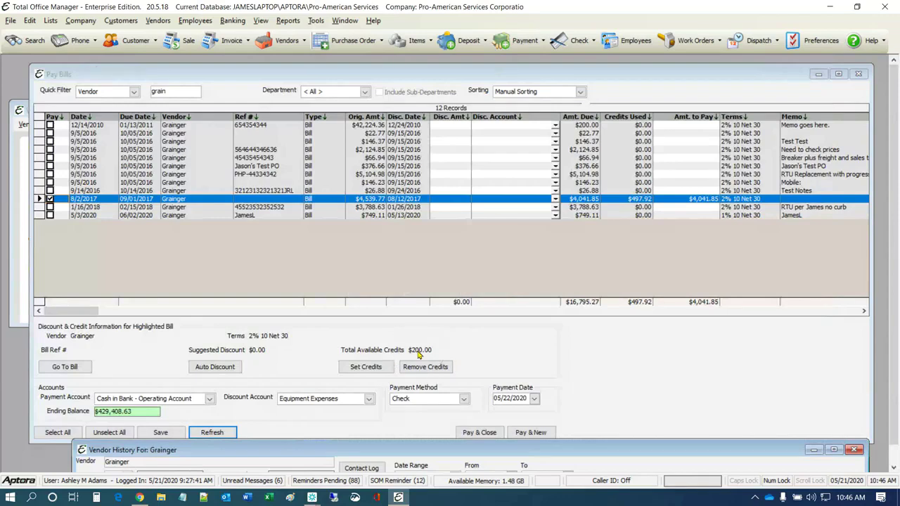
drag(513, 453, 452, 80)
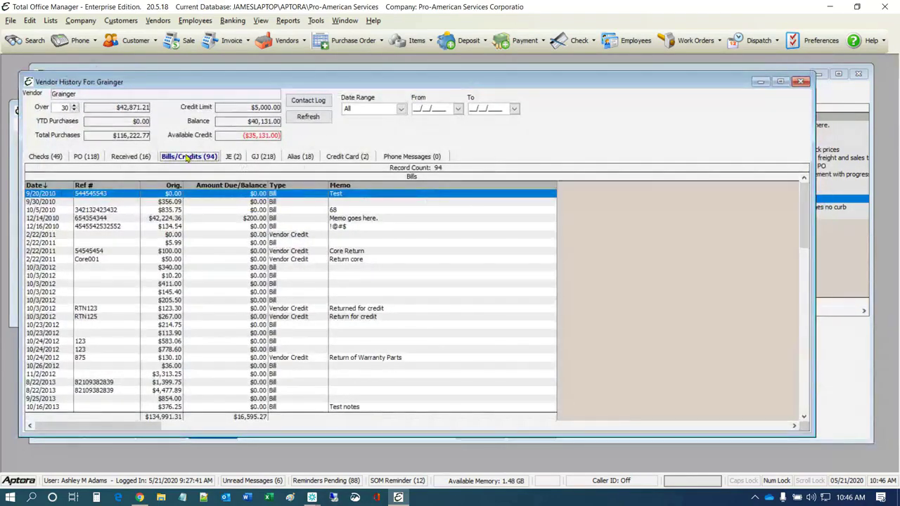
Sort Grainger's bills and credits by type and inspect the vendor credit rows
click(188, 226)
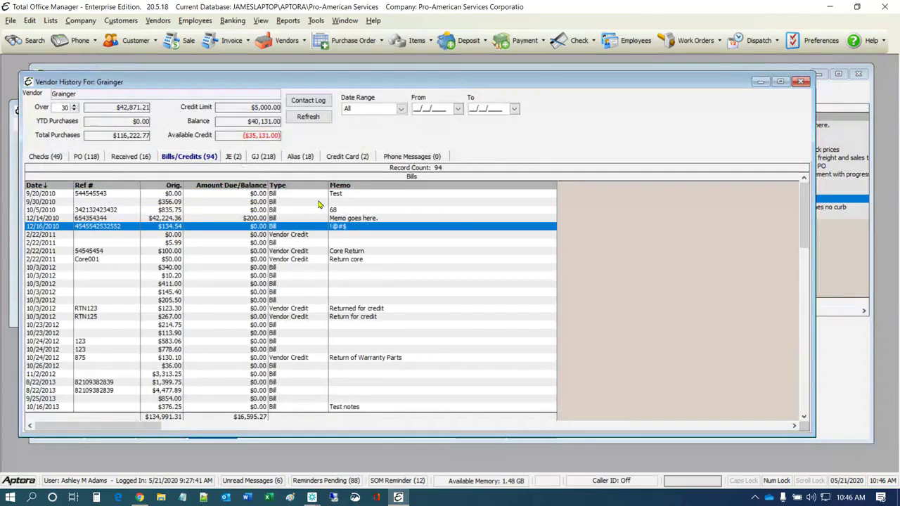
click(281, 185)
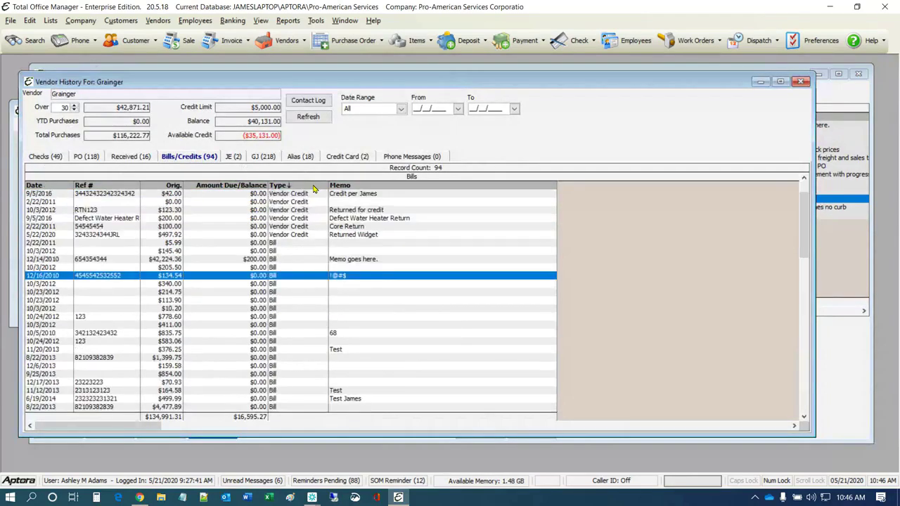
click(298, 196)
click(296, 210)
click(292, 219)
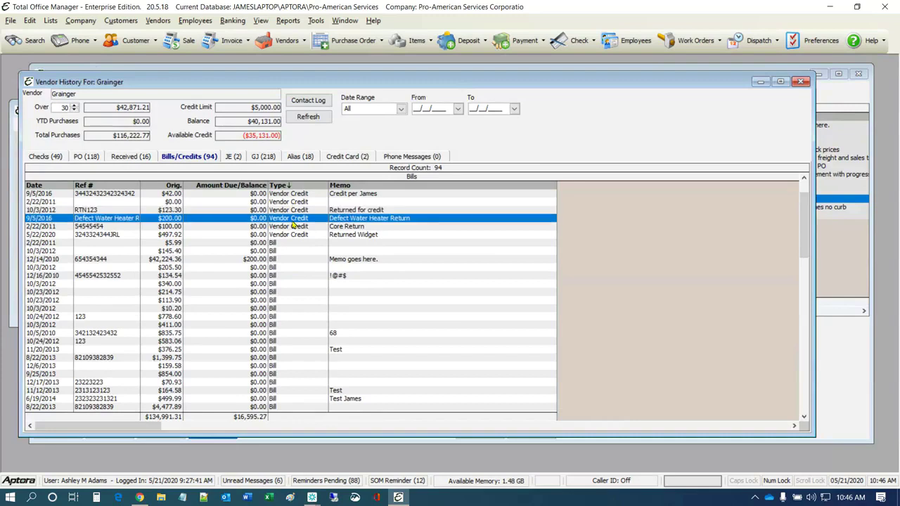
Review Grainger's journal entries, general ledger register, item aliases, credit card transactions and phone messages
click(232, 159)
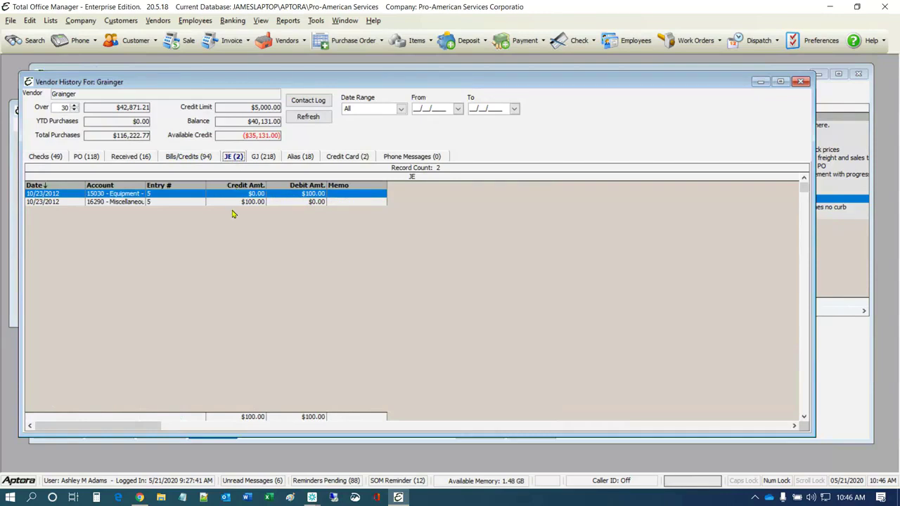
click(262, 157)
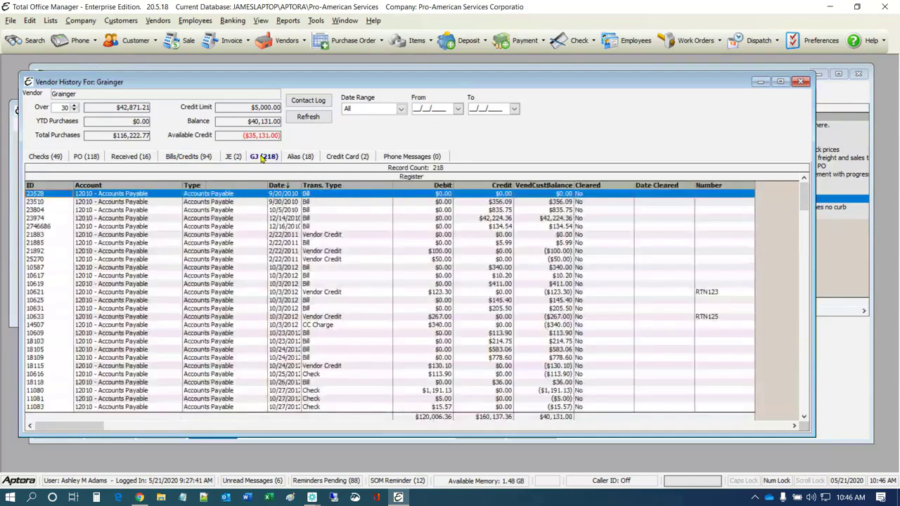
click(305, 157)
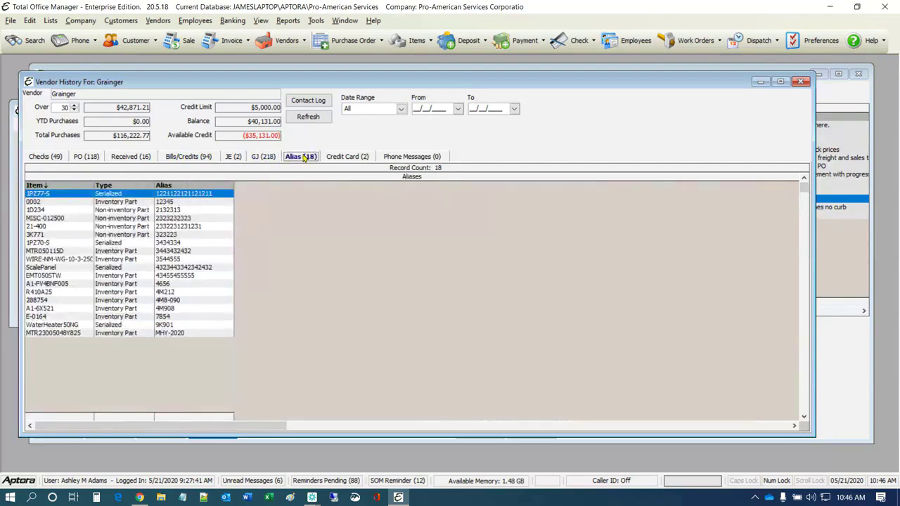
click(351, 157)
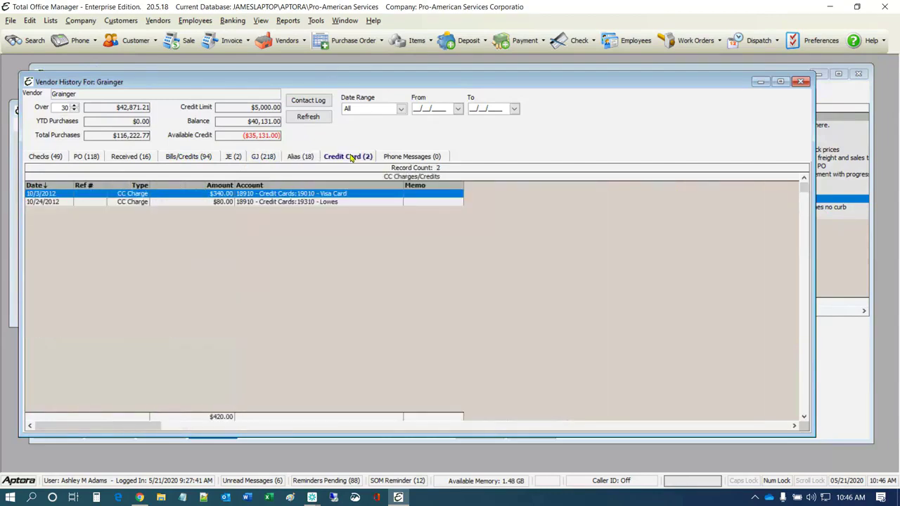
click(428, 158)
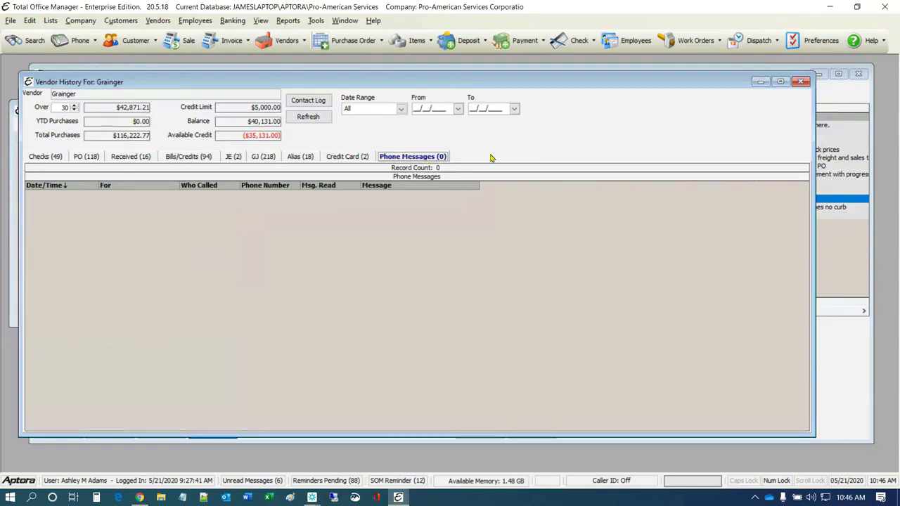
Close Grainger's Vendor History and dismiss the bills list context menu
click(800, 82)
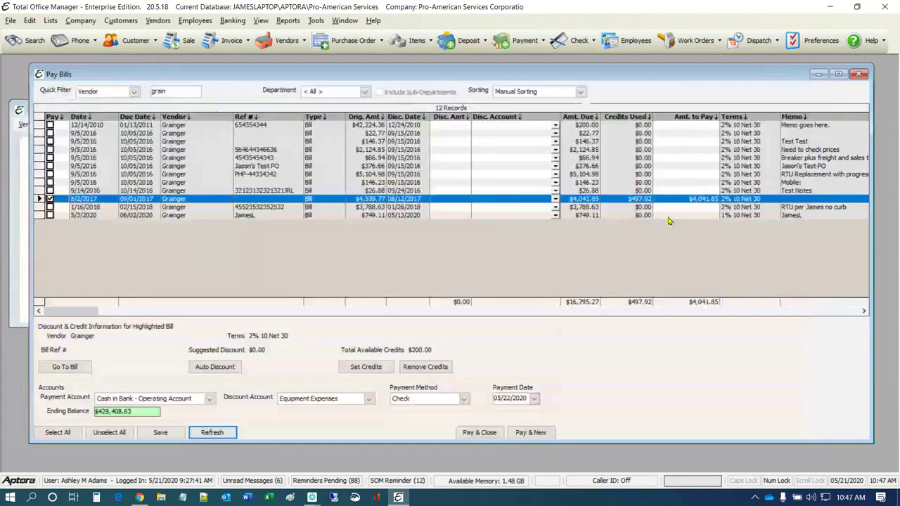
right_click(591, 343)
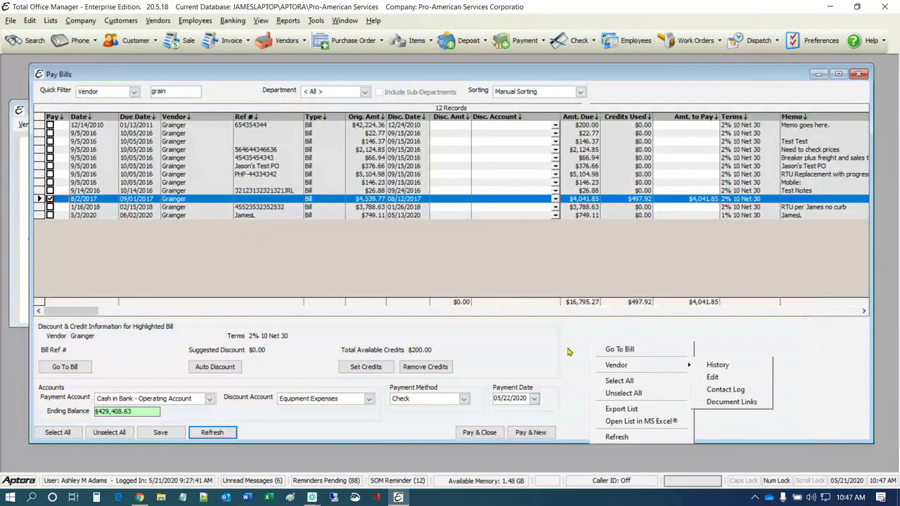
click(568, 349)
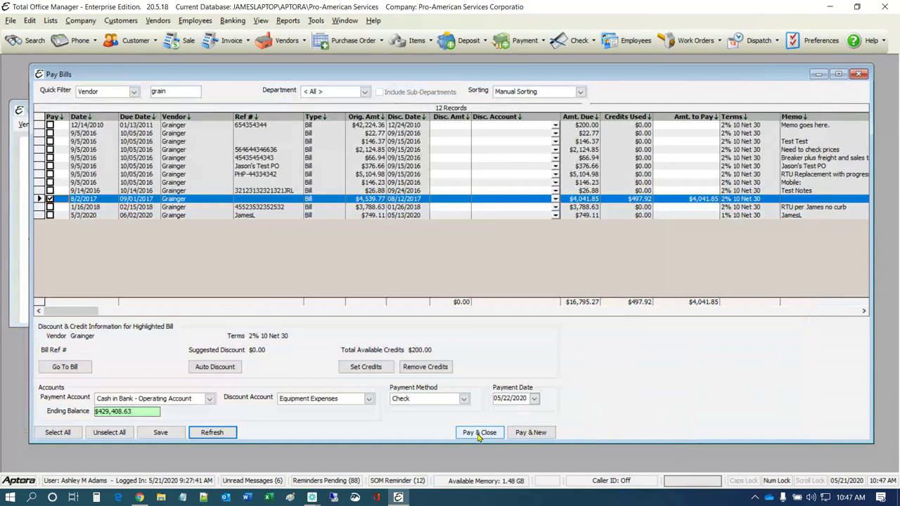
Switch the payment method to Credit Card and acknowledge the missing-account warning
click(464, 399)
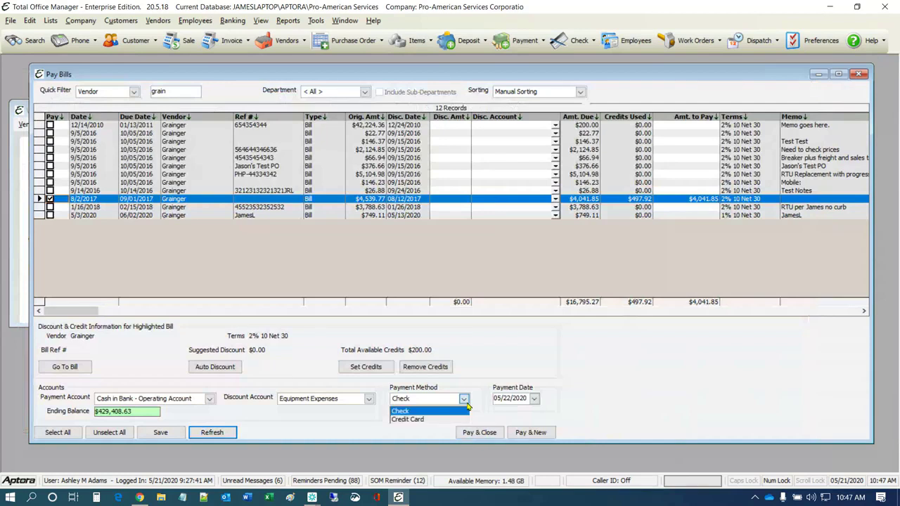
click(411, 419)
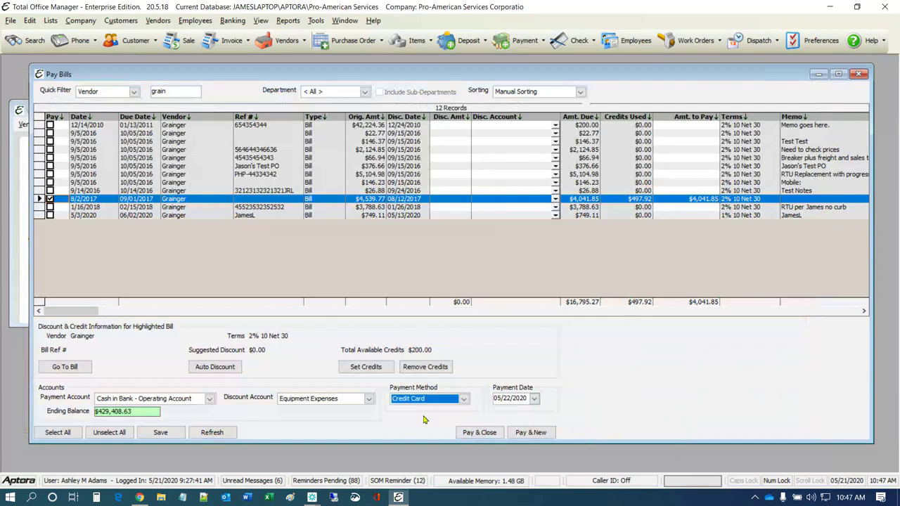
click(480, 432)
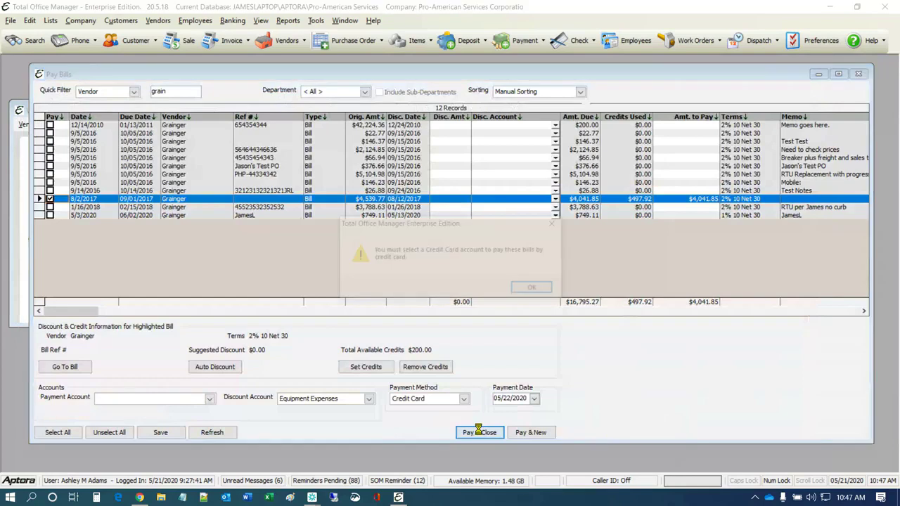
click(531, 286)
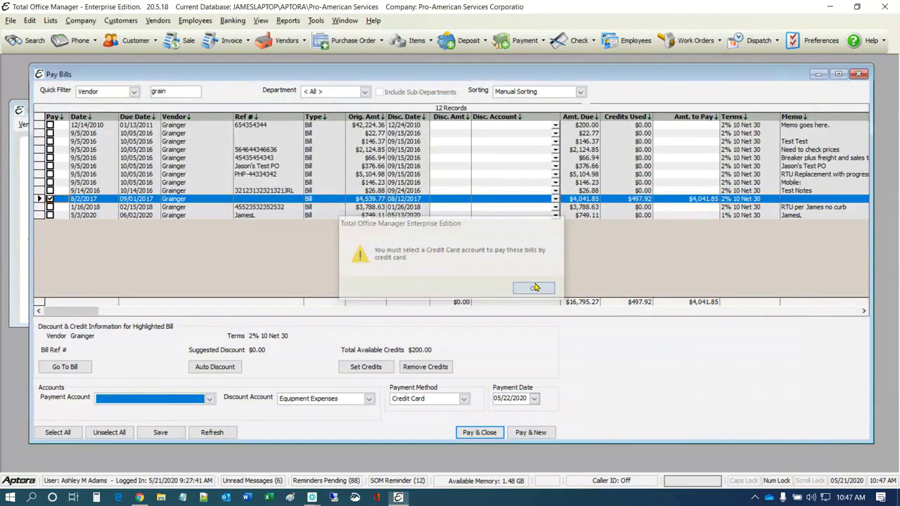
Choose Visa Card as the payment account and pay the $4,041.85 Grainger bill
click(209, 399)
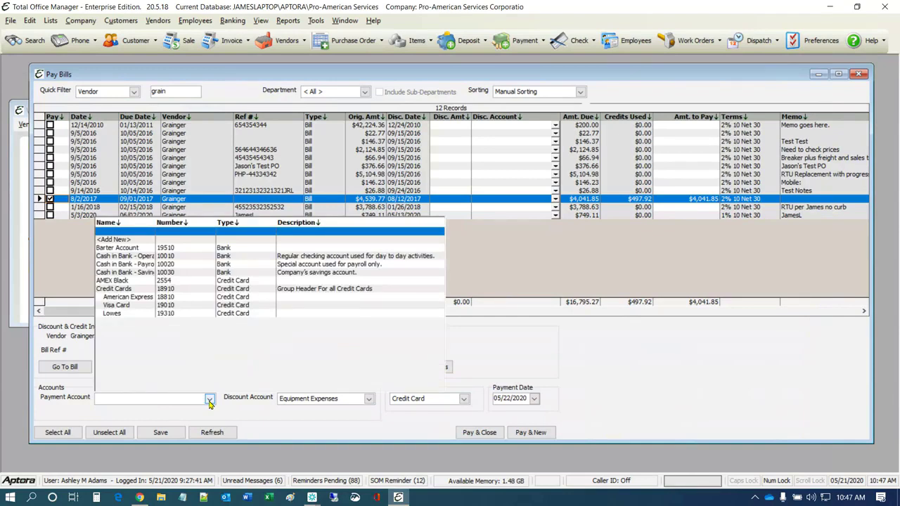
click(125, 305)
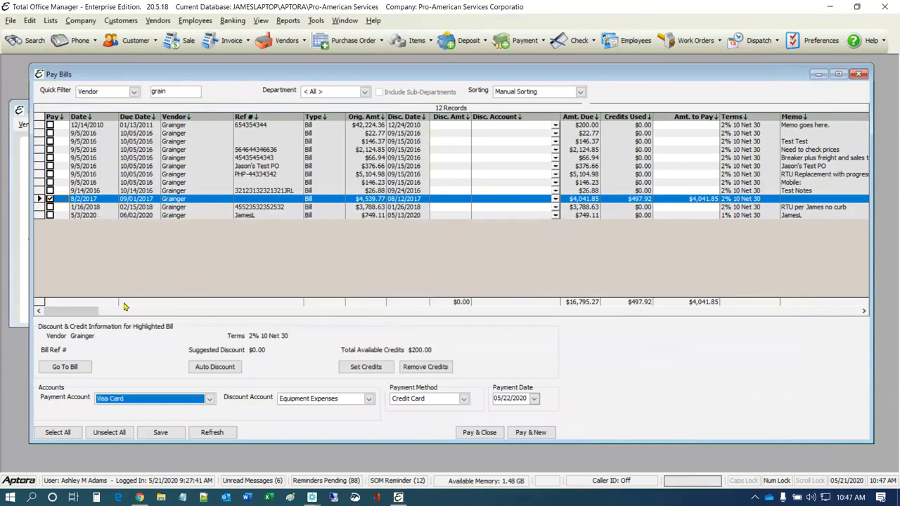
click(473, 434)
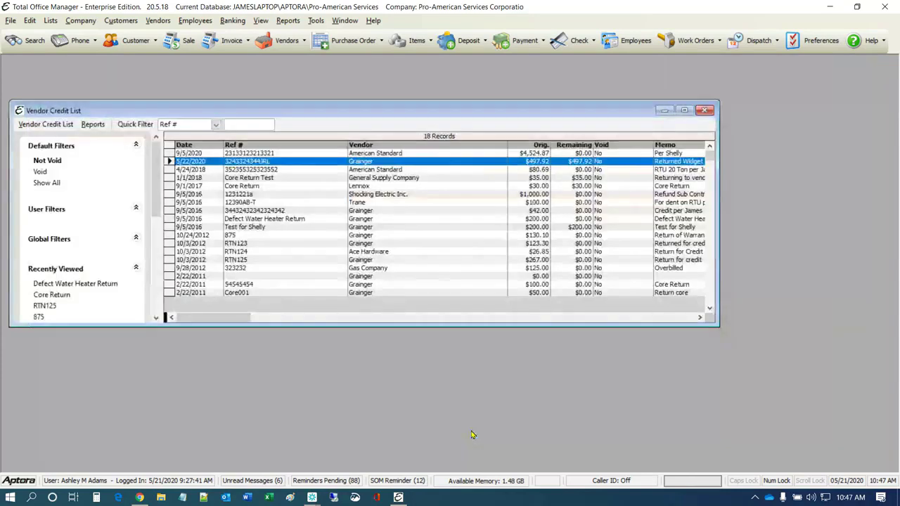
Open the Credit Card Charge/Credit List from Banking > Manage Credit Cards
click(232, 21)
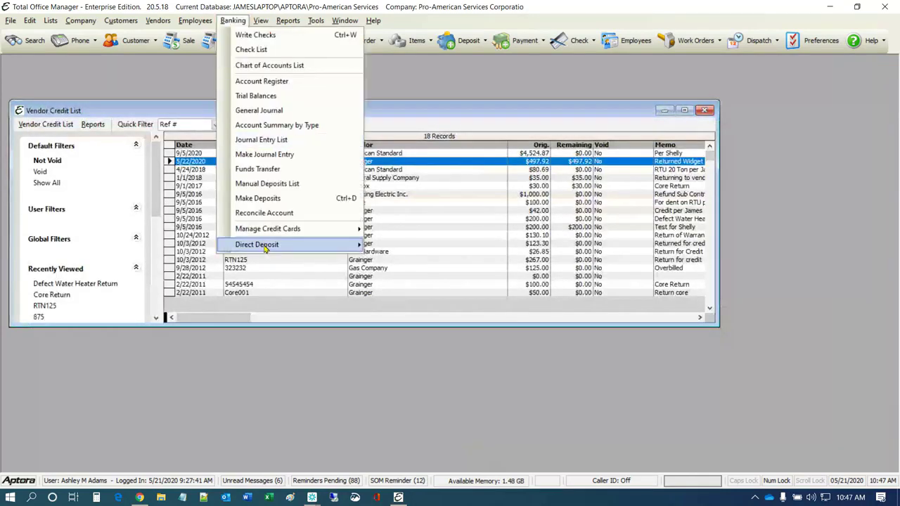
mouse_move(290, 229)
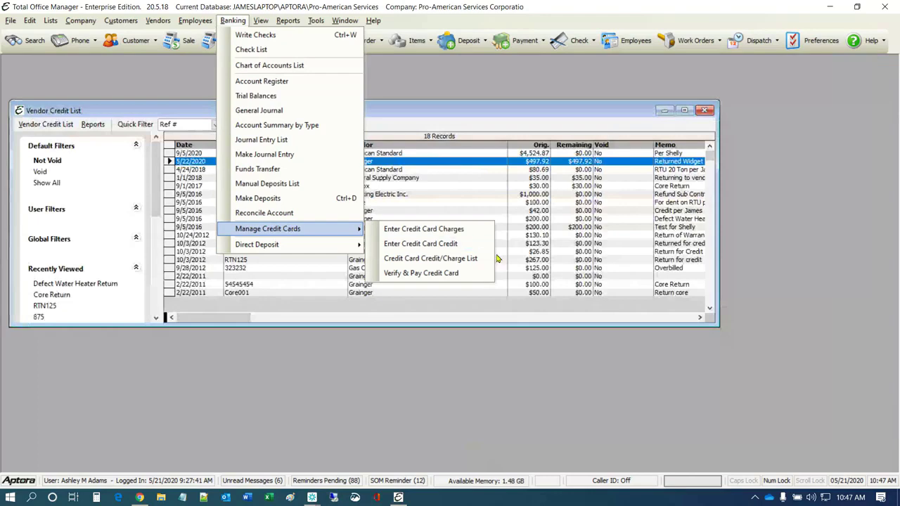
click(448, 258)
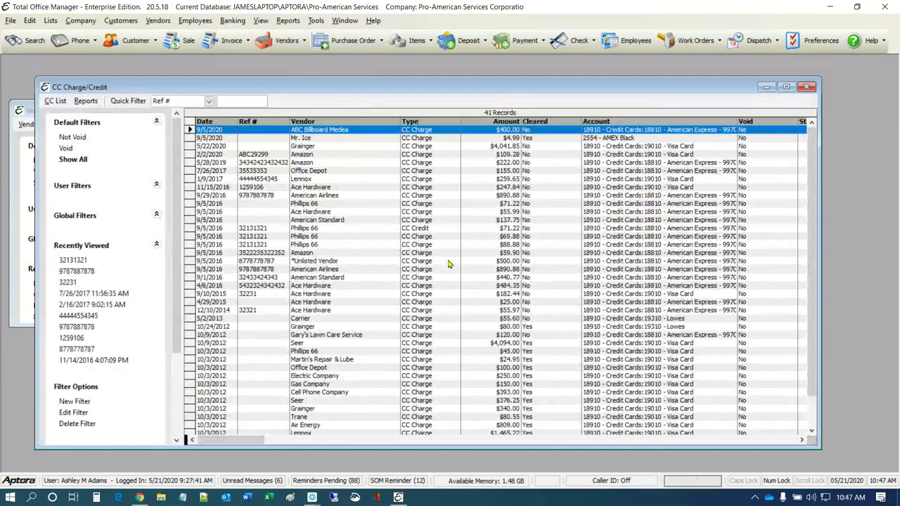
Inspect the Quick Filter field choices and the Banking menu without changing anything
click(210, 101)
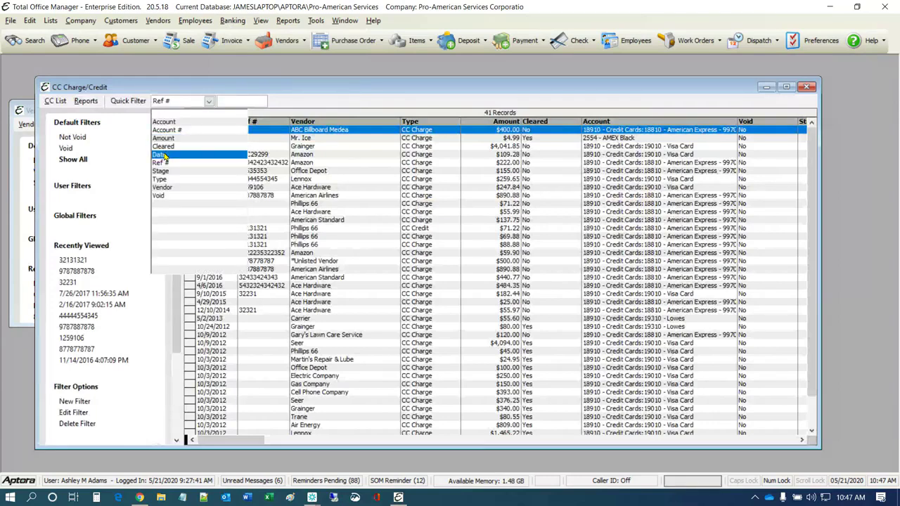
click(645, 90)
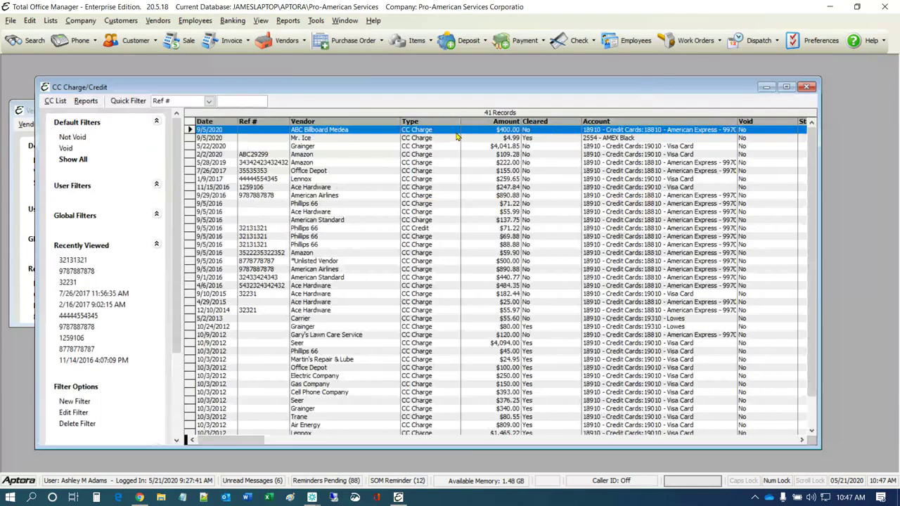
click(233, 20)
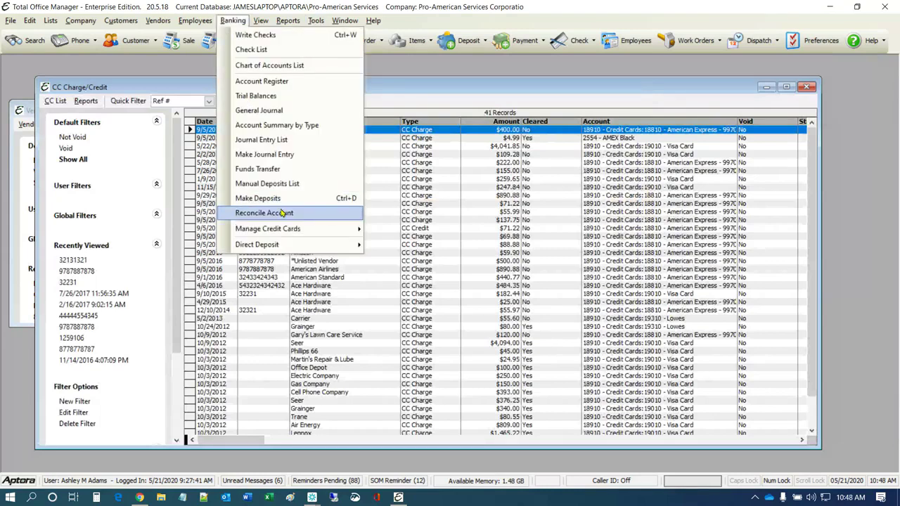
mouse_move(288, 228)
click(450, 90)
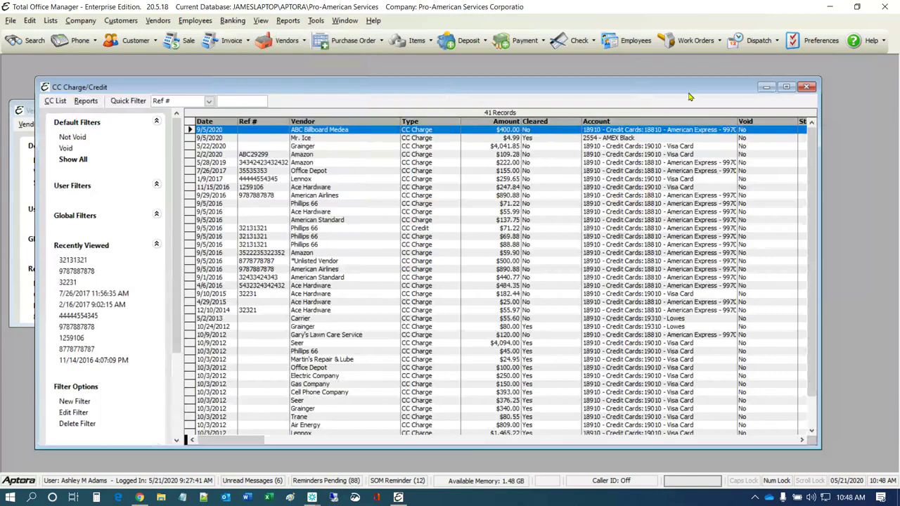
Close the CC Charge/Credit list and refresh the Vendor Credit List
click(808, 86)
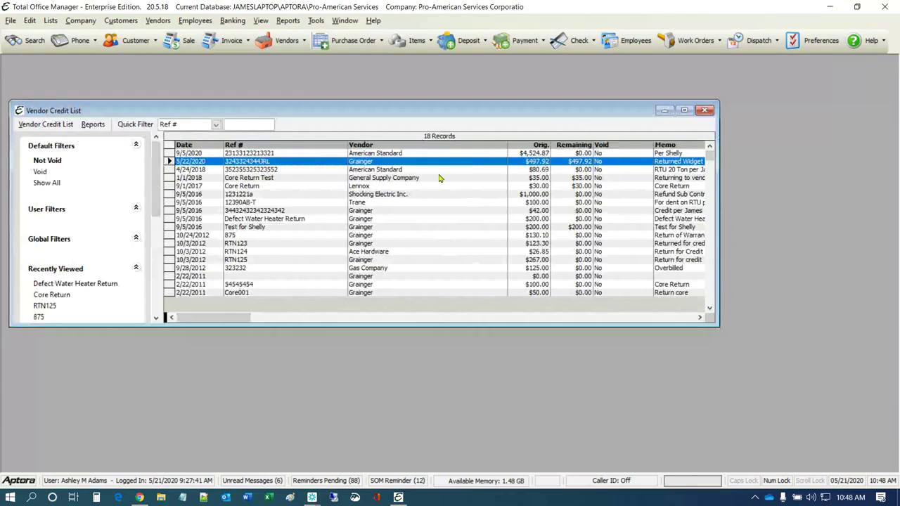
right_click(383, 187)
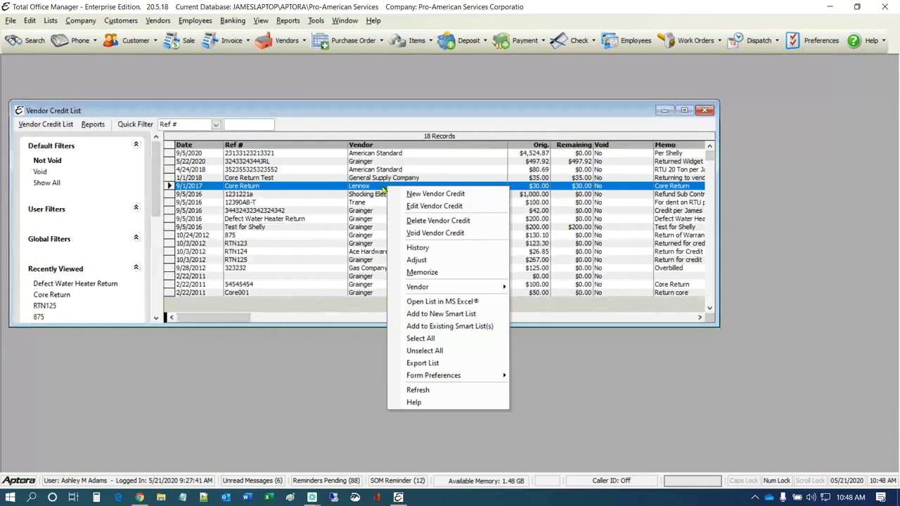
click(419, 390)
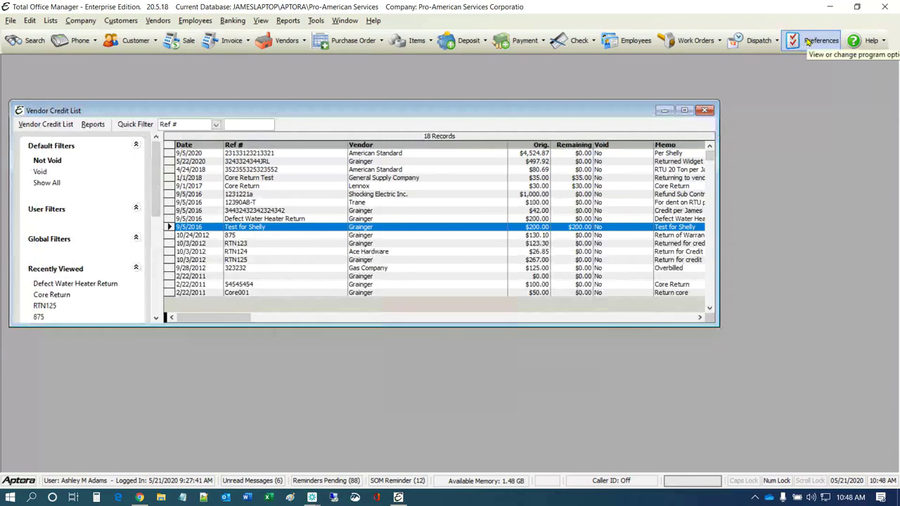
Reposition the Vendor Credit List and select the 5/22/2020 Grainger $497.92 credit
click(393, 187)
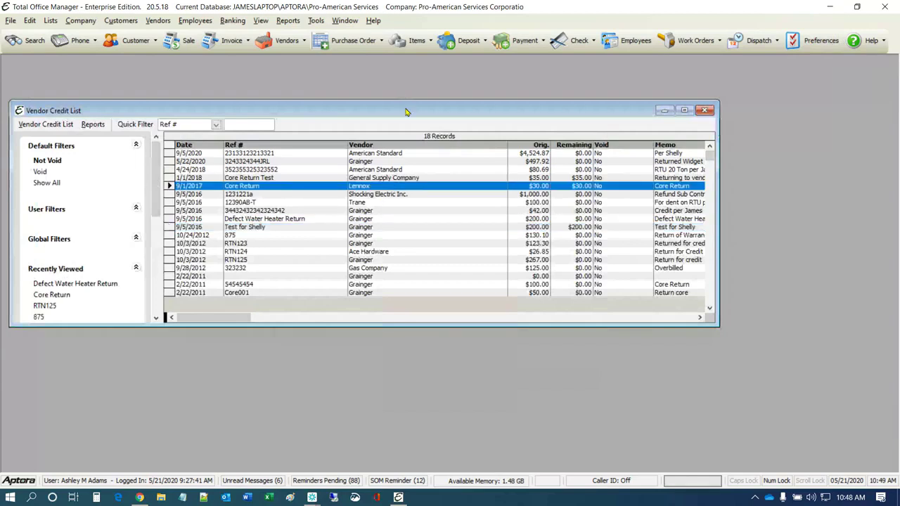
drag(405, 111, 444, 85)
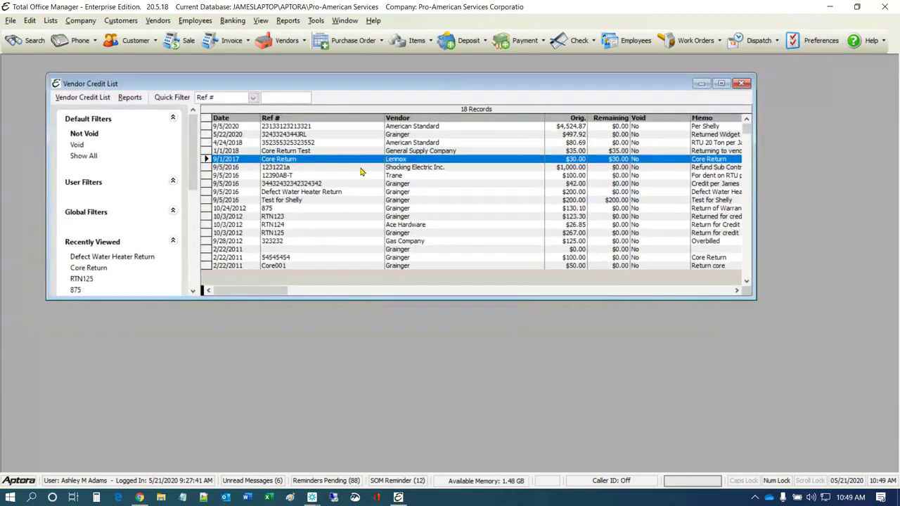
right_click(360, 175)
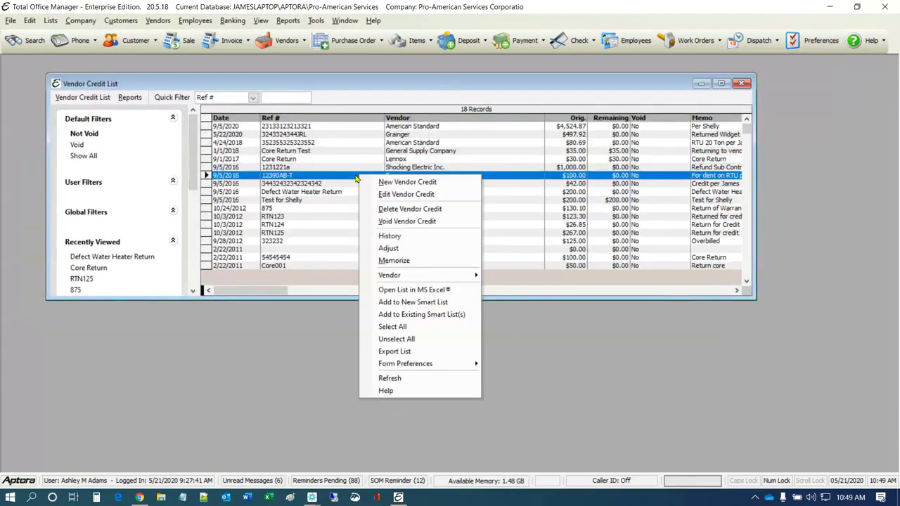
click(518, 150)
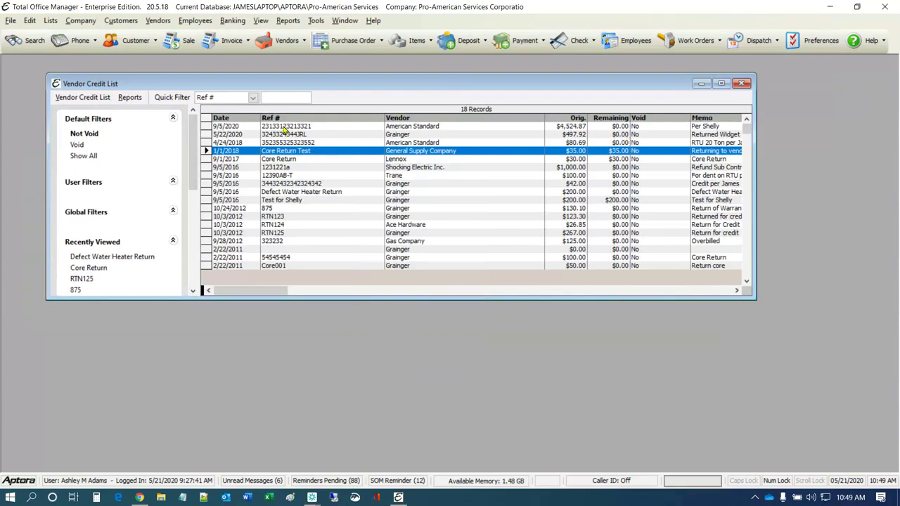
click(227, 135)
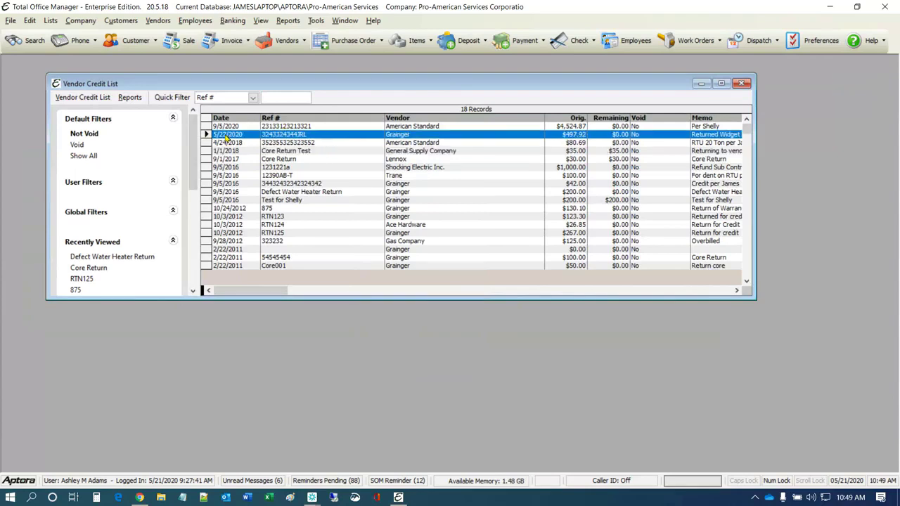
View the Grainger credit's history showing $497.92 applied on 5/22/2020, then close it
right_click(227, 135)
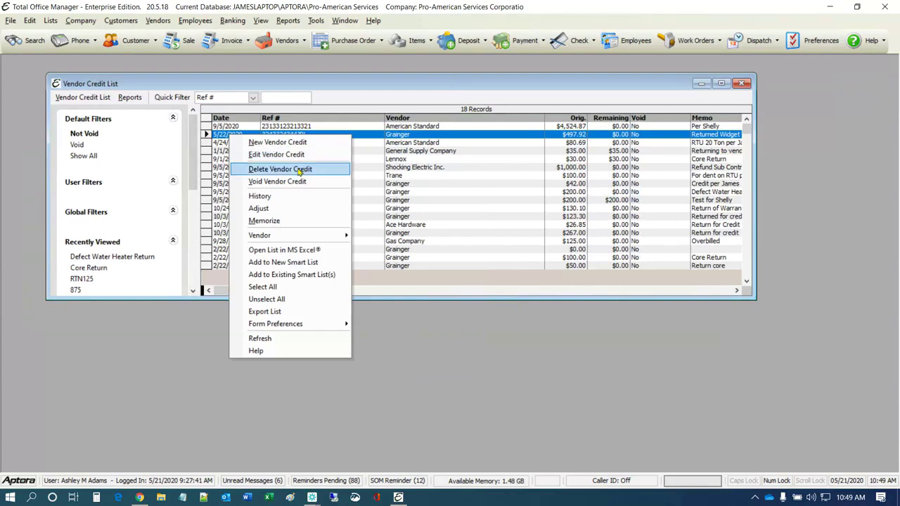
click(270, 199)
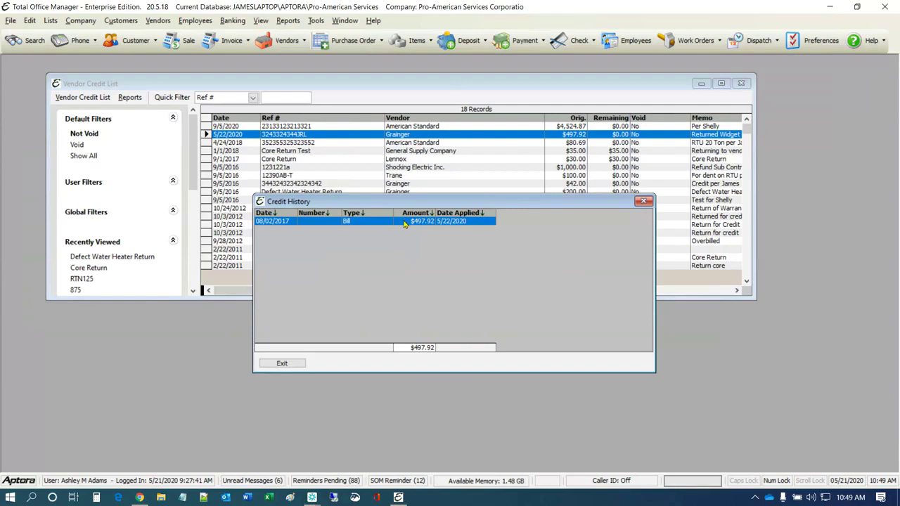
drag(417, 201, 516, 196)
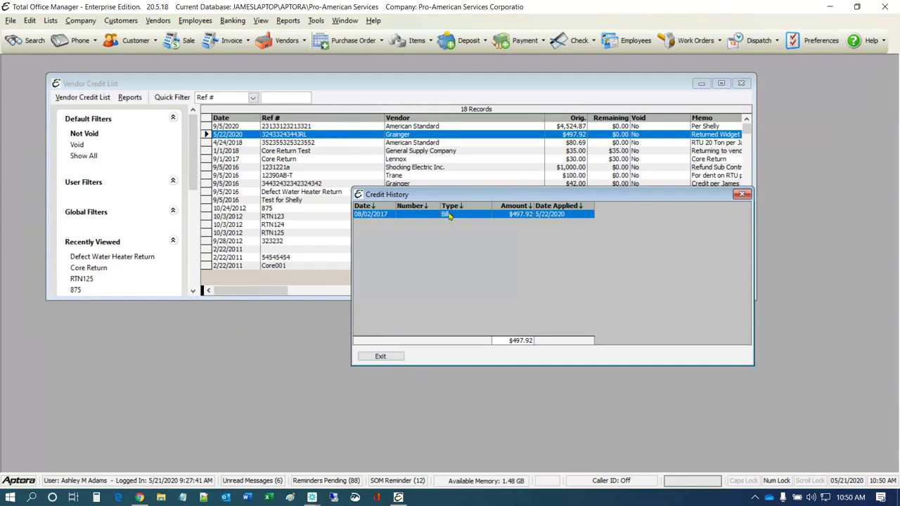
click(364, 219)
click(560, 220)
click(742, 194)
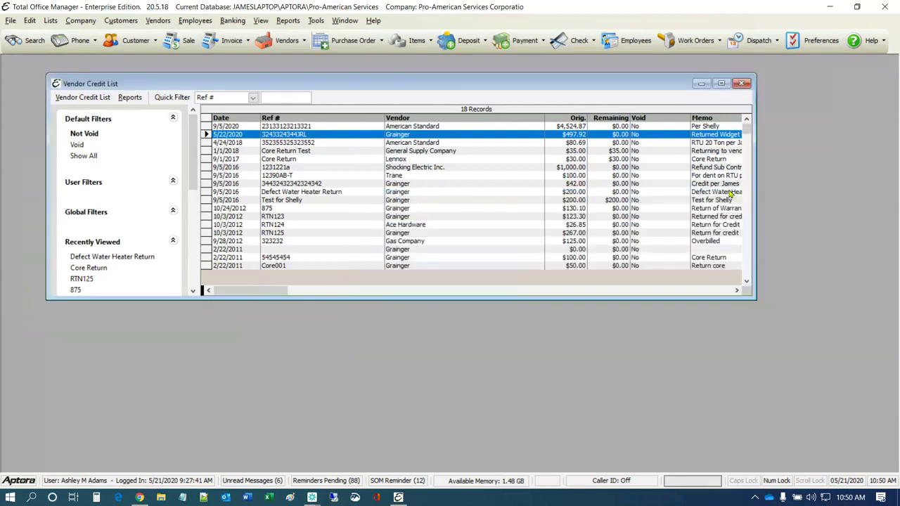
right_click(289, 136)
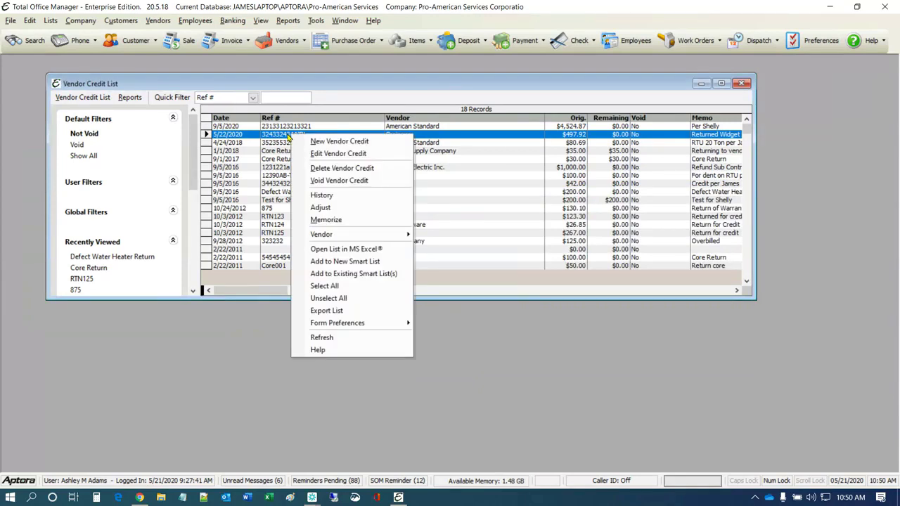
click(322, 207)
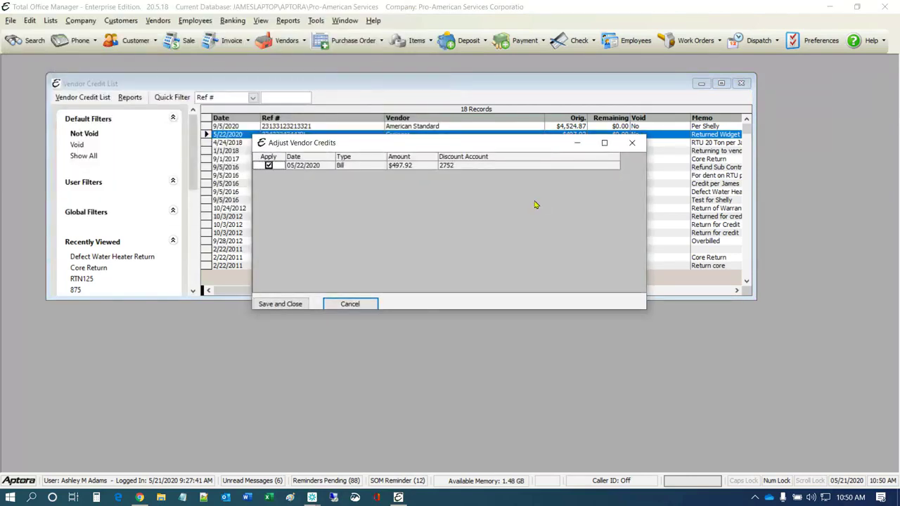
click(268, 166)
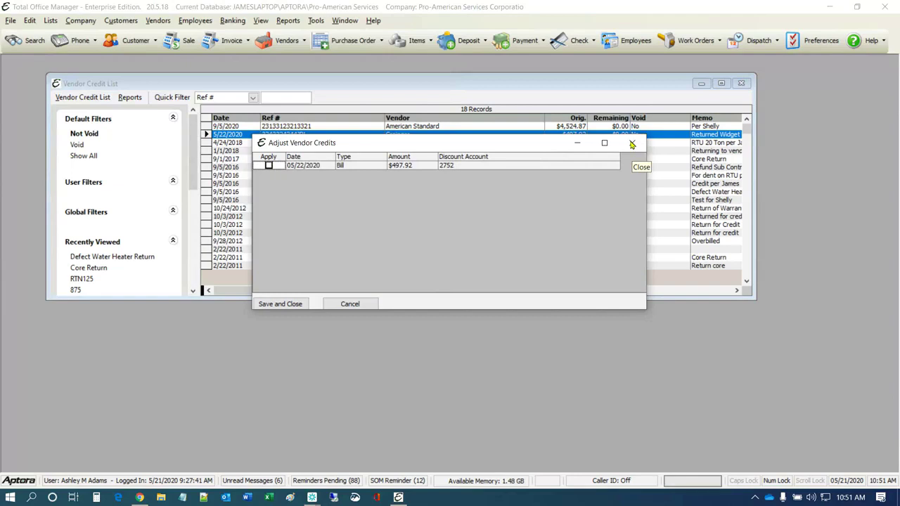
click(366, 302)
right_click(283, 135)
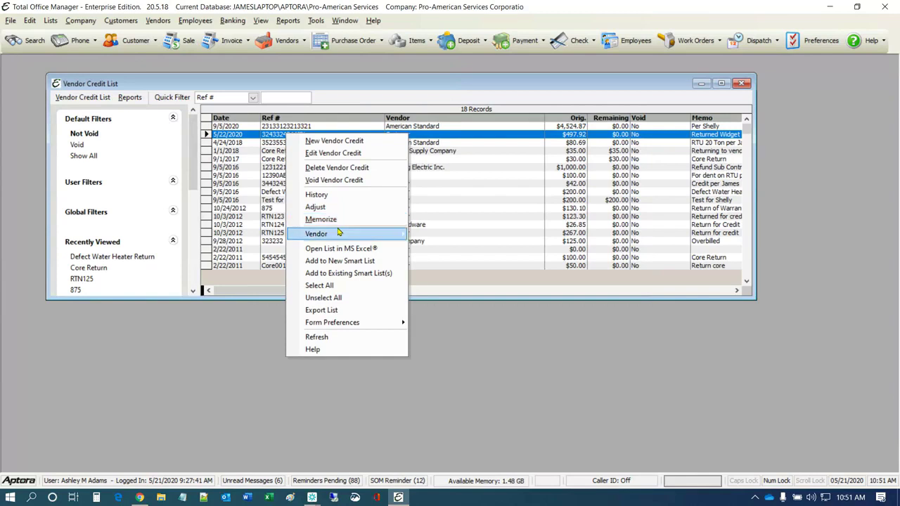
mouse_move(339, 232)
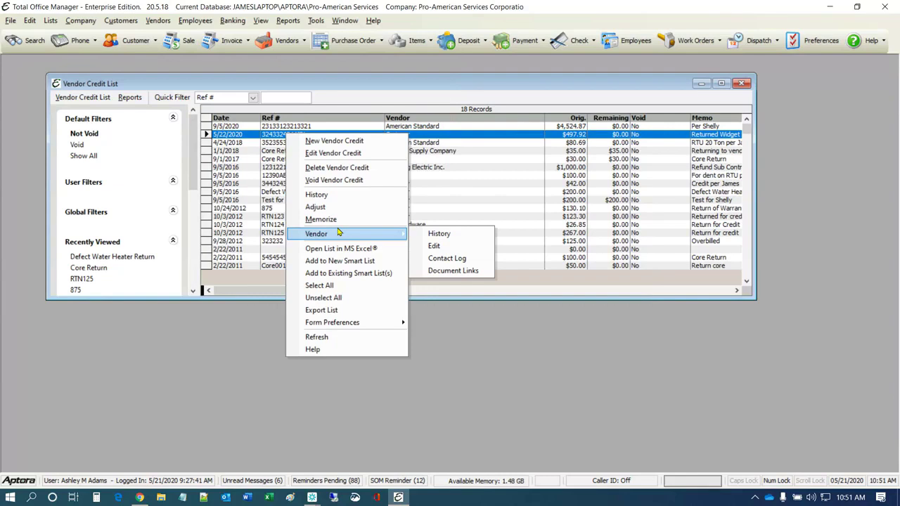
mouse_move(340, 324)
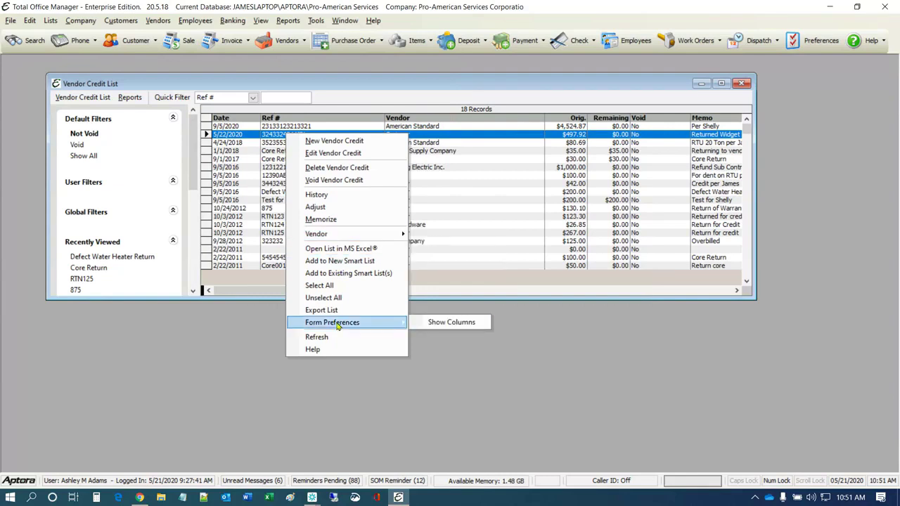
click(437, 323)
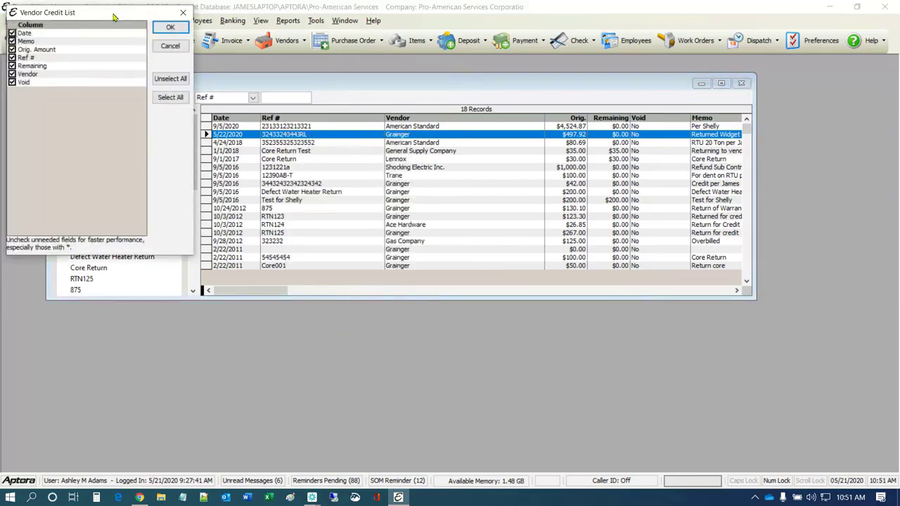
drag(113, 17, 400, 166)
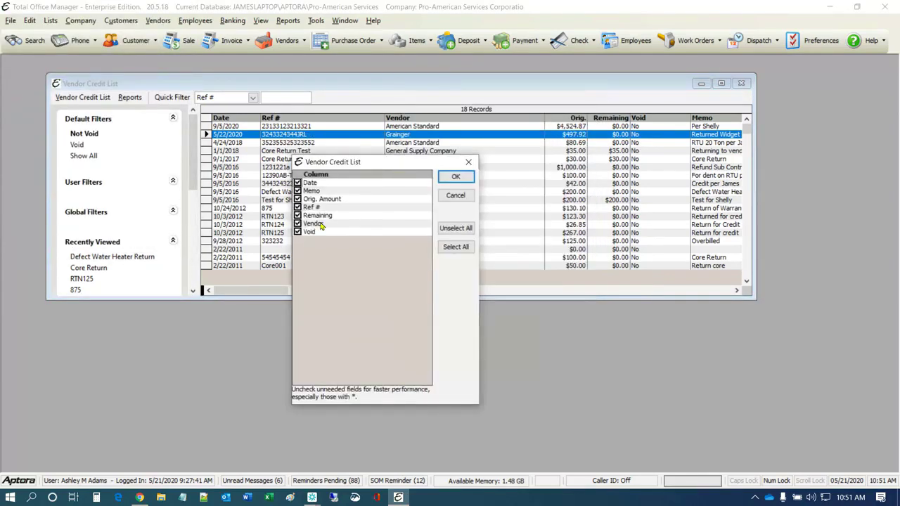
click(469, 164)
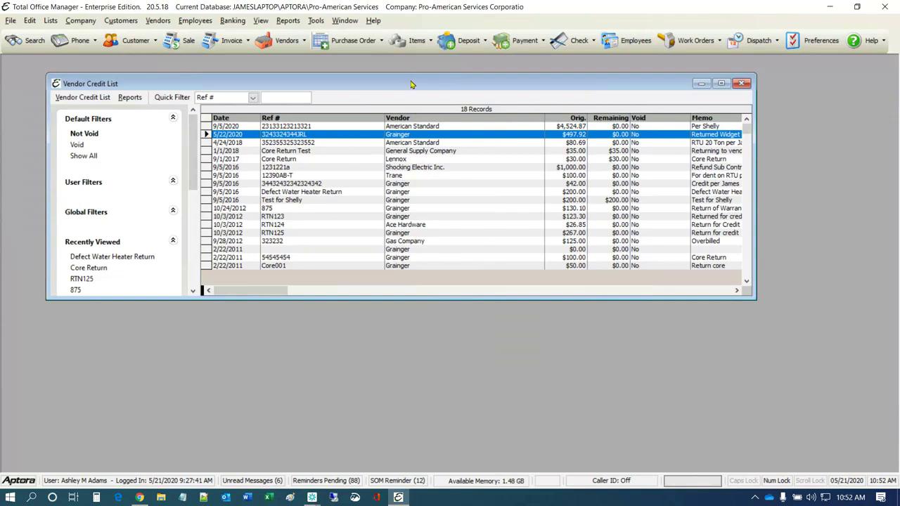
drag(412, 84, 394, 81)
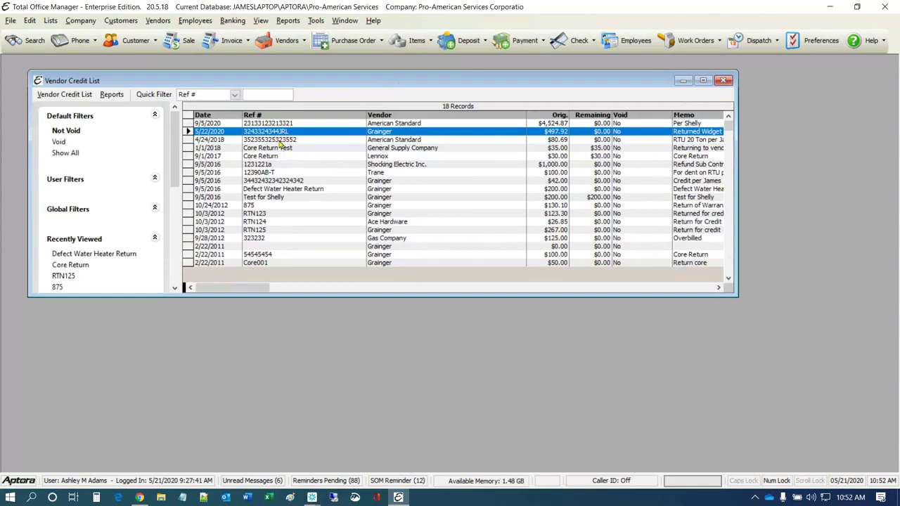
right_click(278, 132)
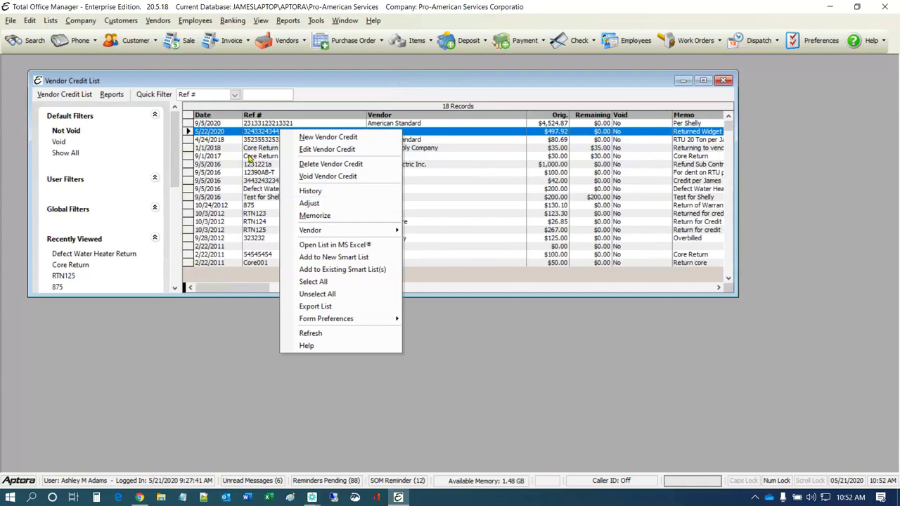
click(249, 158)
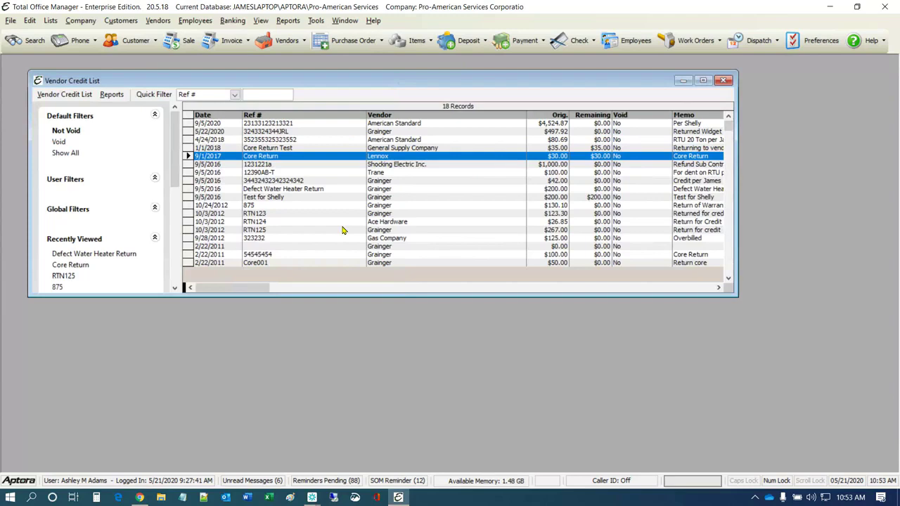
right_click(273, 173)
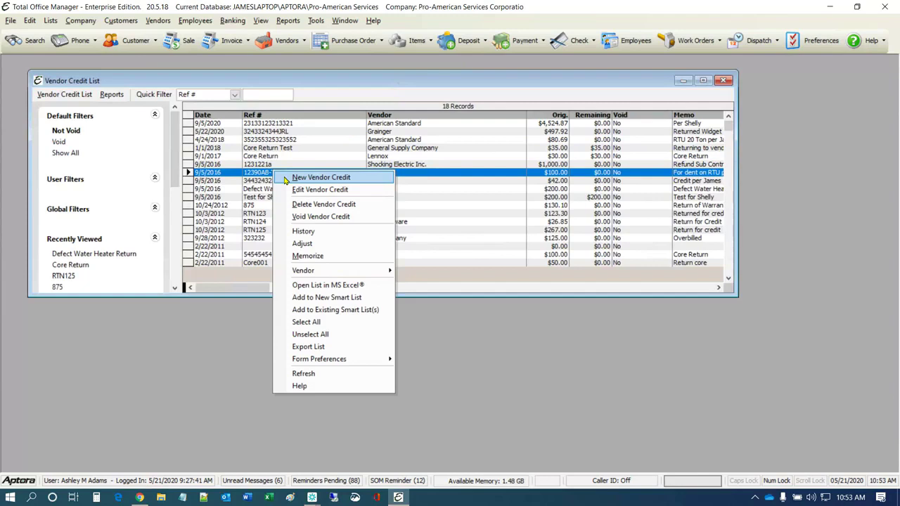
click(334, 177)
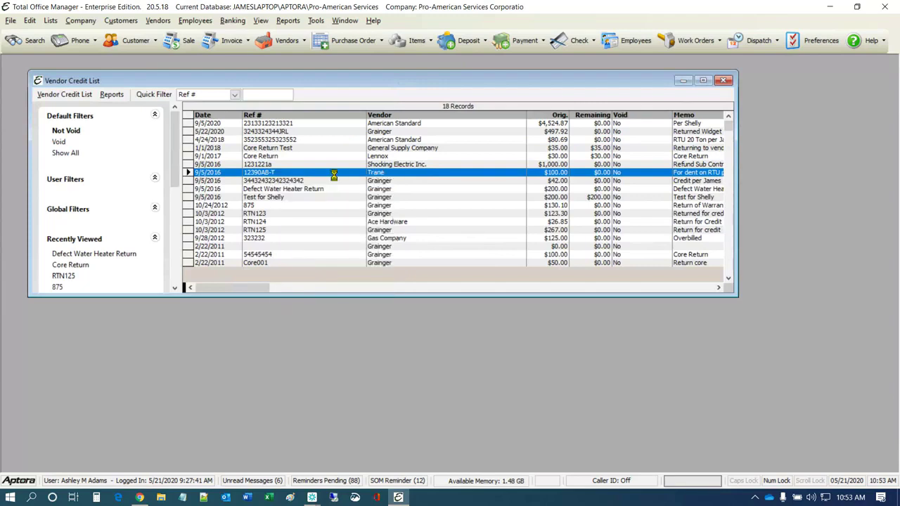
click(389, 96)
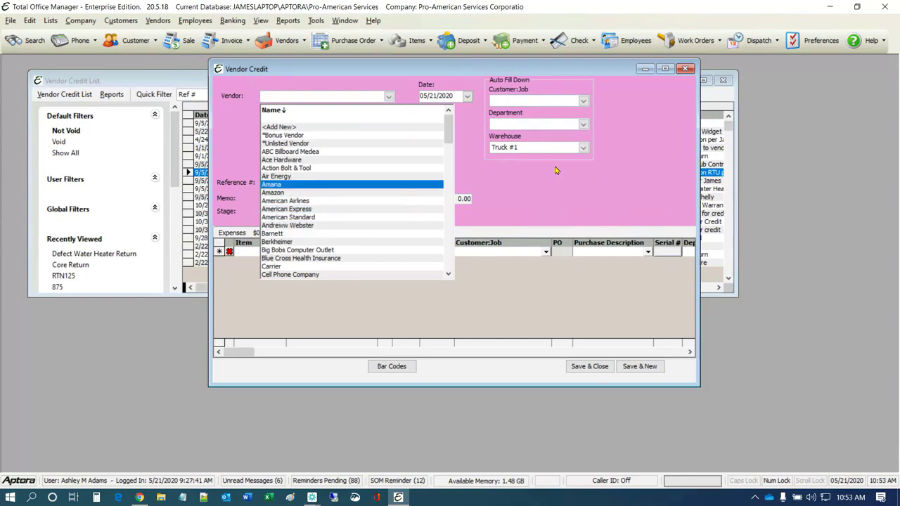
click(553, 188)
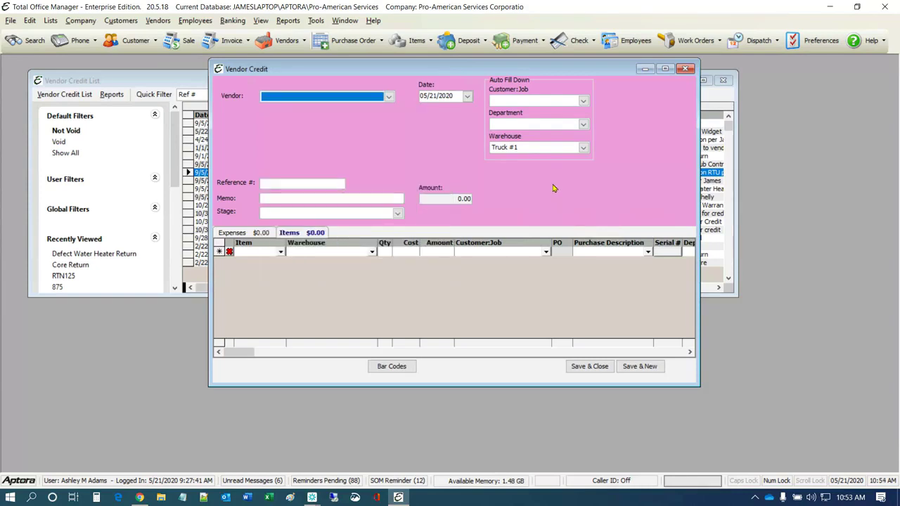
click(685, 69)
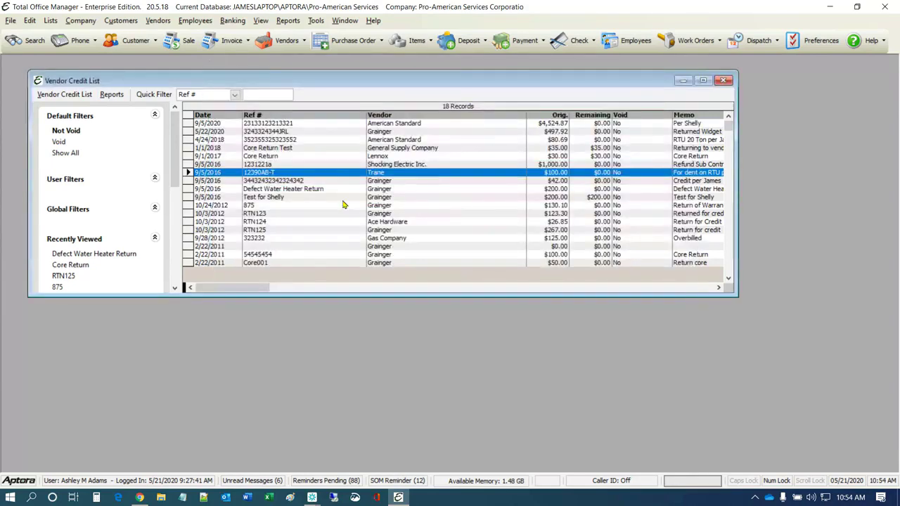
click(257, 199)
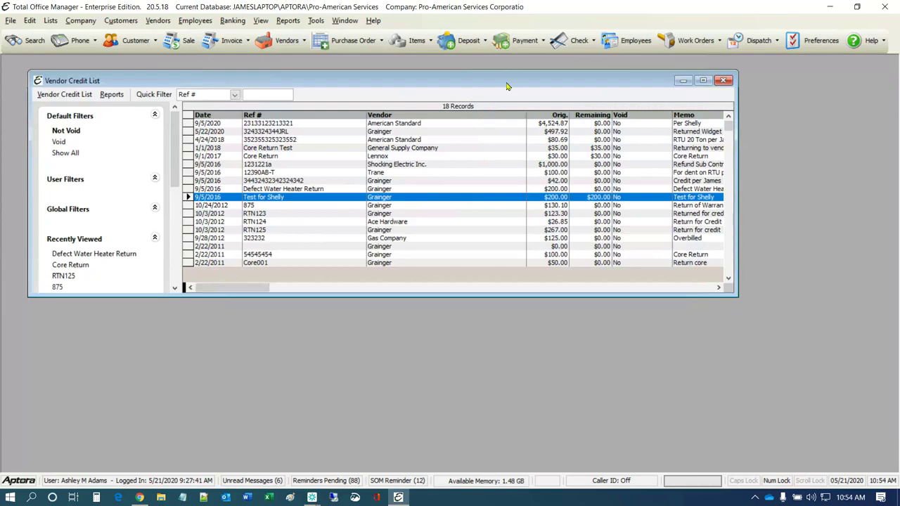
drag(506, 82, 494, 80)
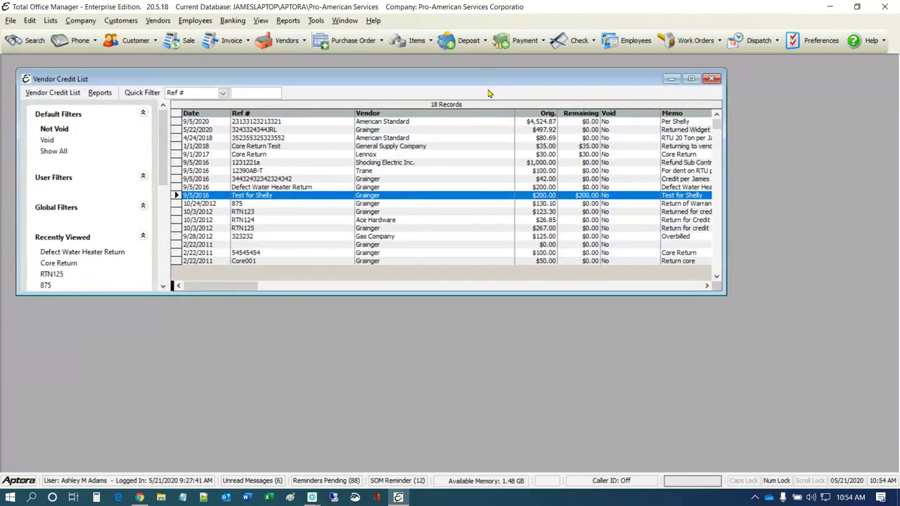
click(379, 148)
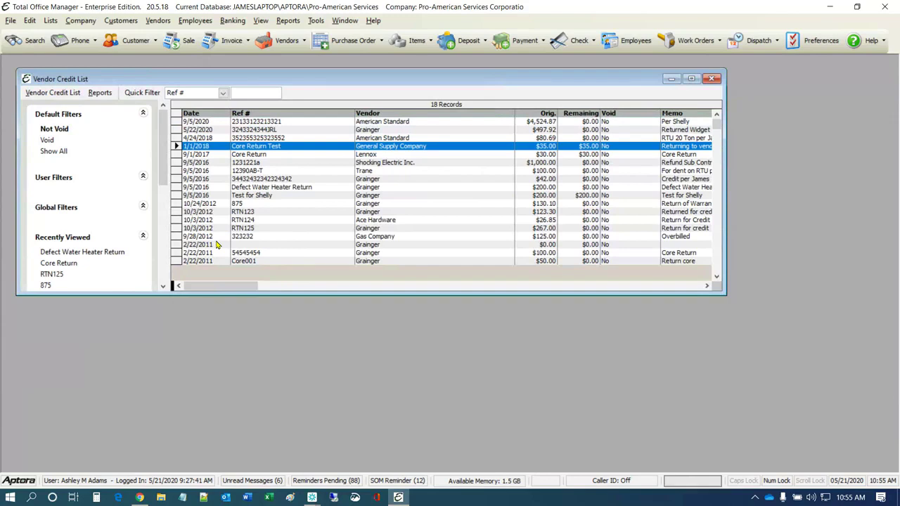
click(152, 20)
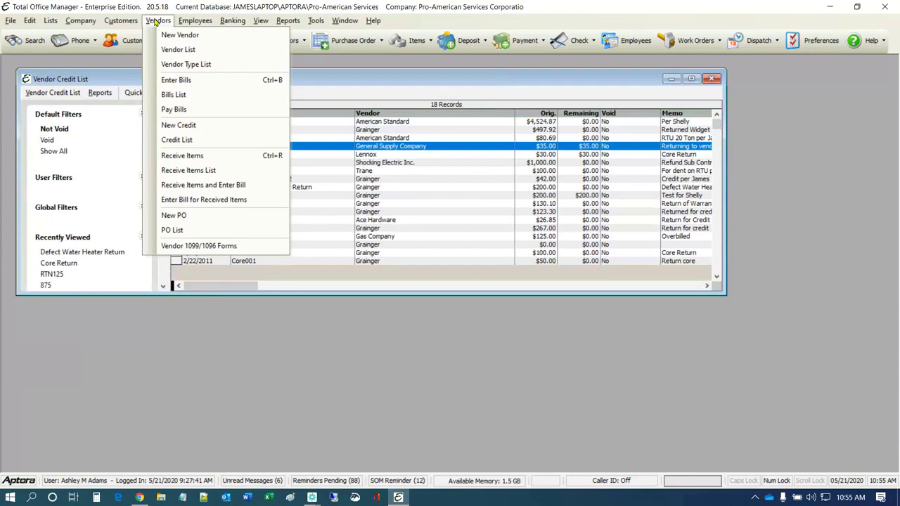
click(327, 167)
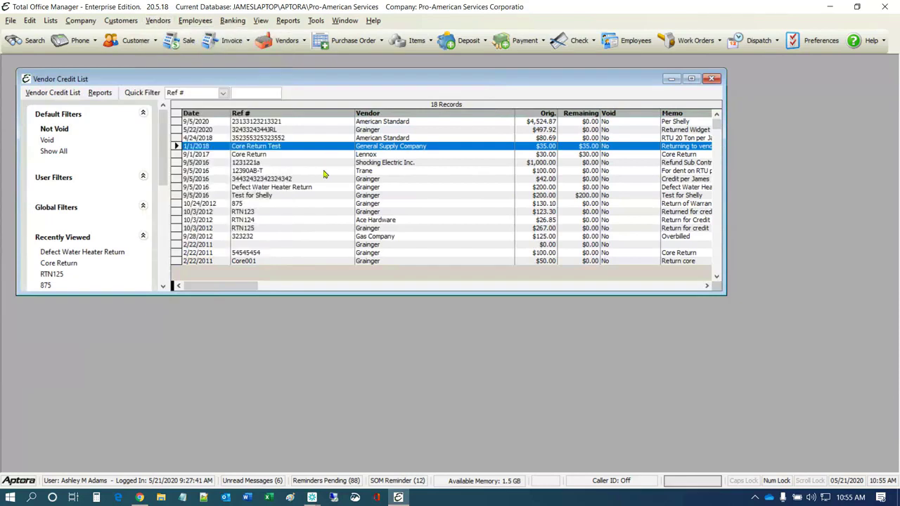
click(325, 172)
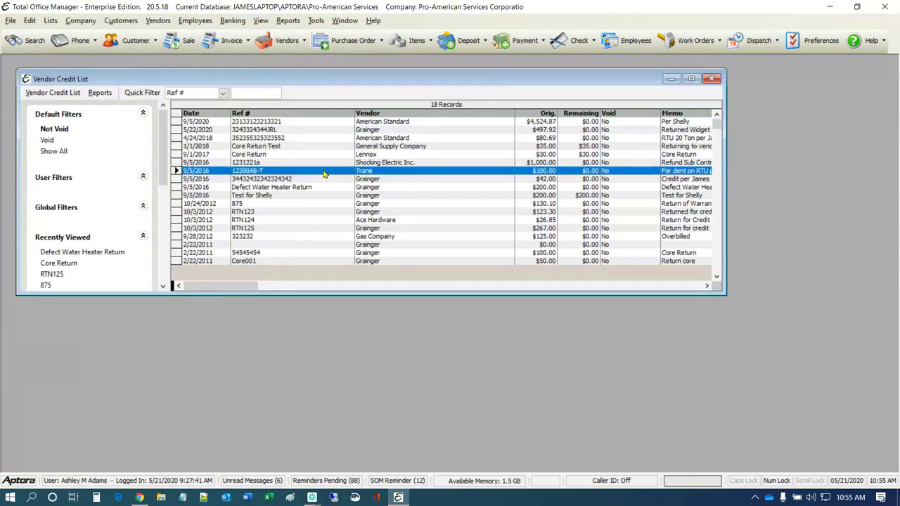